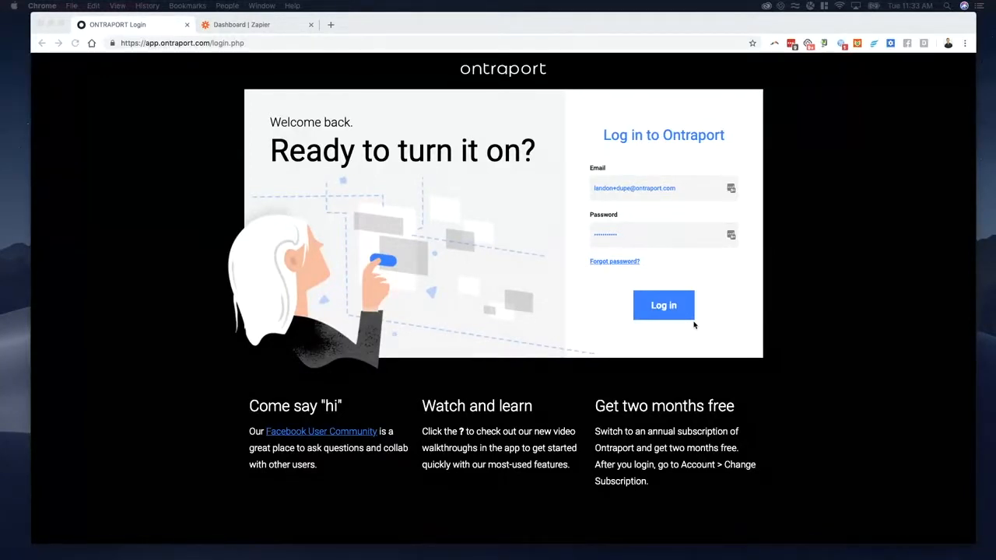
# Step: Log in to Ontraport with the prefilled credentials and show the Contacts collection as a list
pyautogui.click(683, 311)
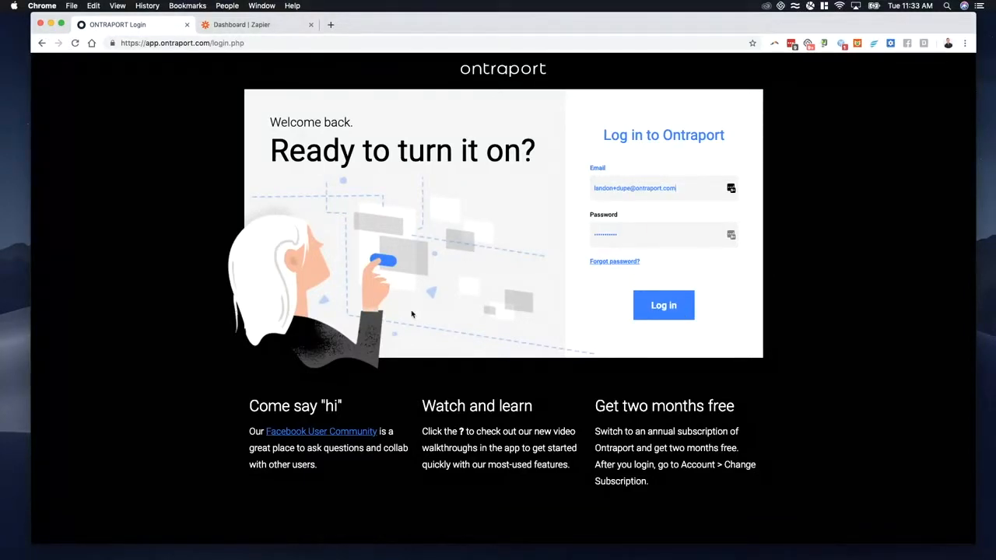
pyautogui.click(667, 309)
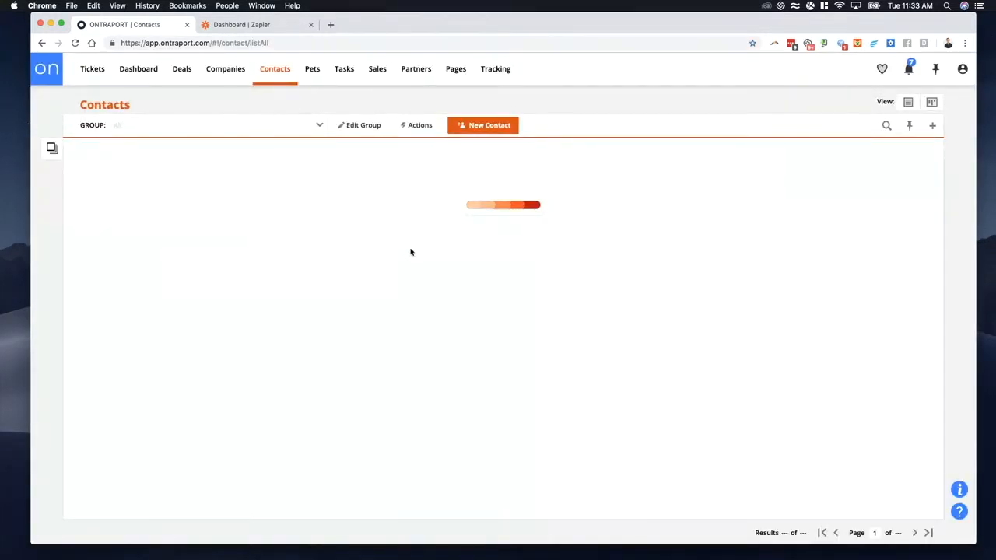
pyautogui.moveTo(296, 76)
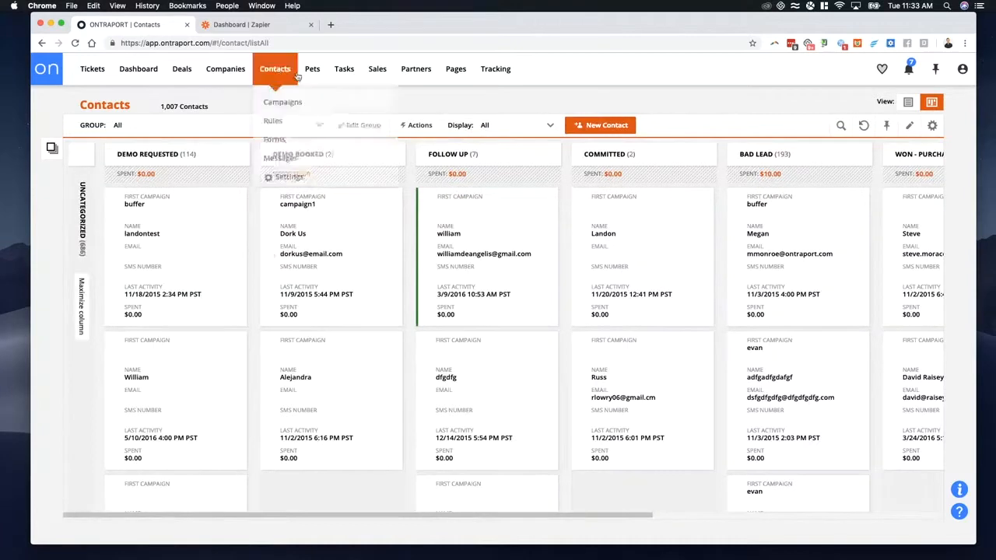
pyautogui.click(909, 103)
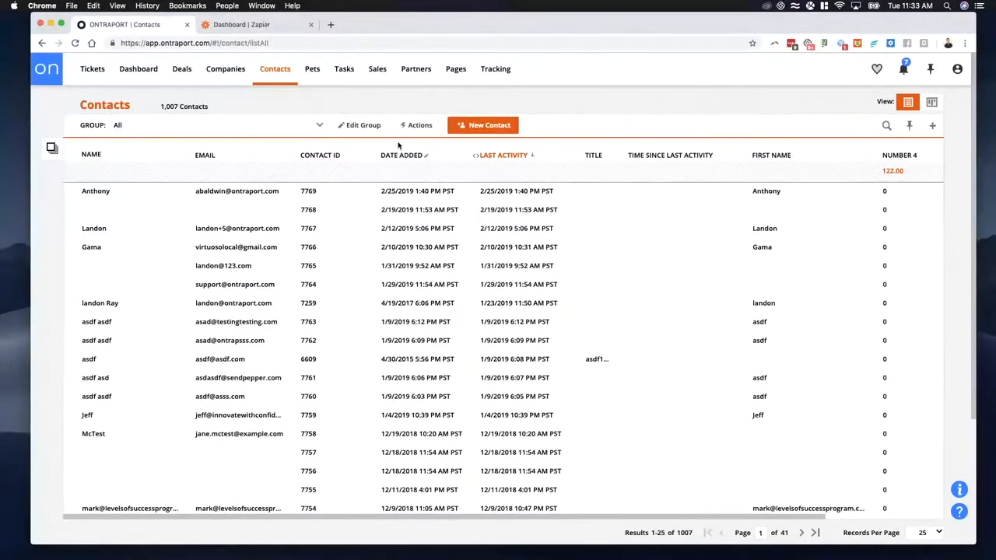
# Step: Switch to Zapier and create a new Zap with Ontraport as the trigger app
pyautogui.click(250, 24)
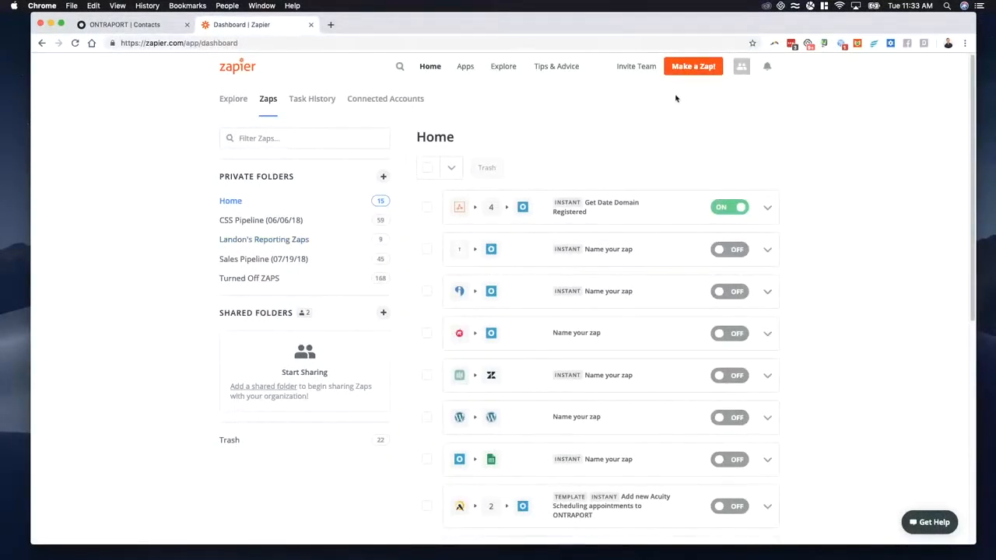
pyautogui.click(689, 69)
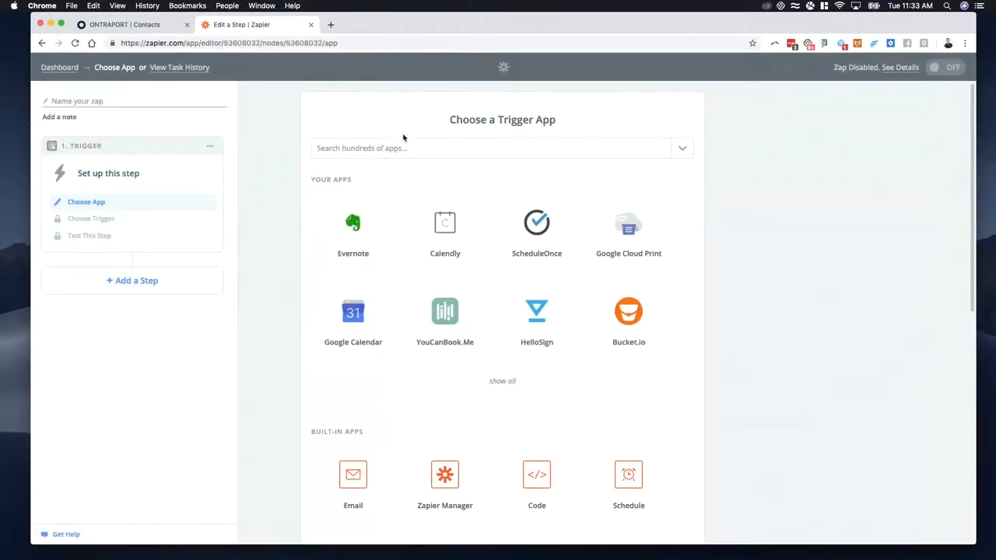
pyautogui.click(384, 151)
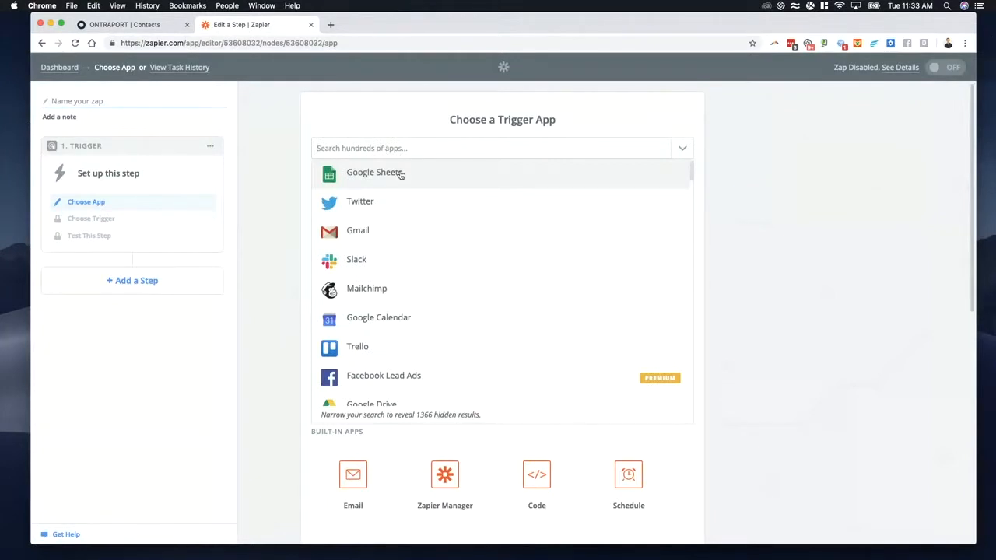
pyautogui.write('ontr')
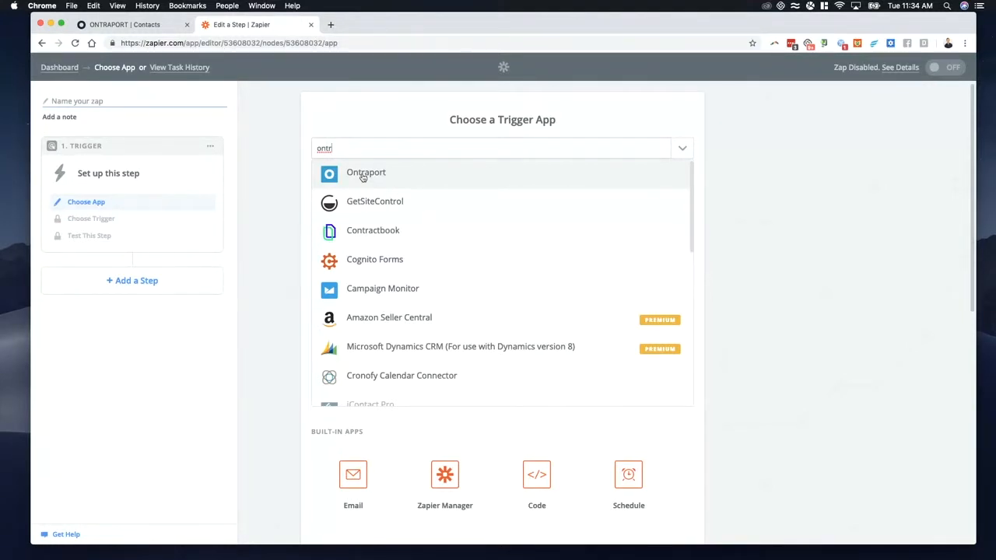
pyautogui.click(362, 174)
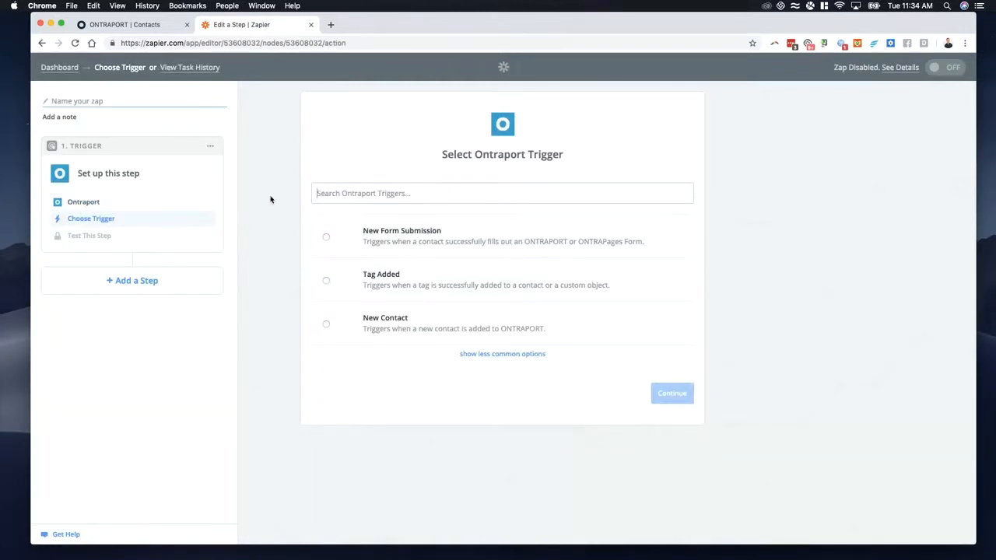
# Step: Reveal the less common Ontraport triggers, choose Tag Added as the trigger and save it
pyautogui.click(500, 353)
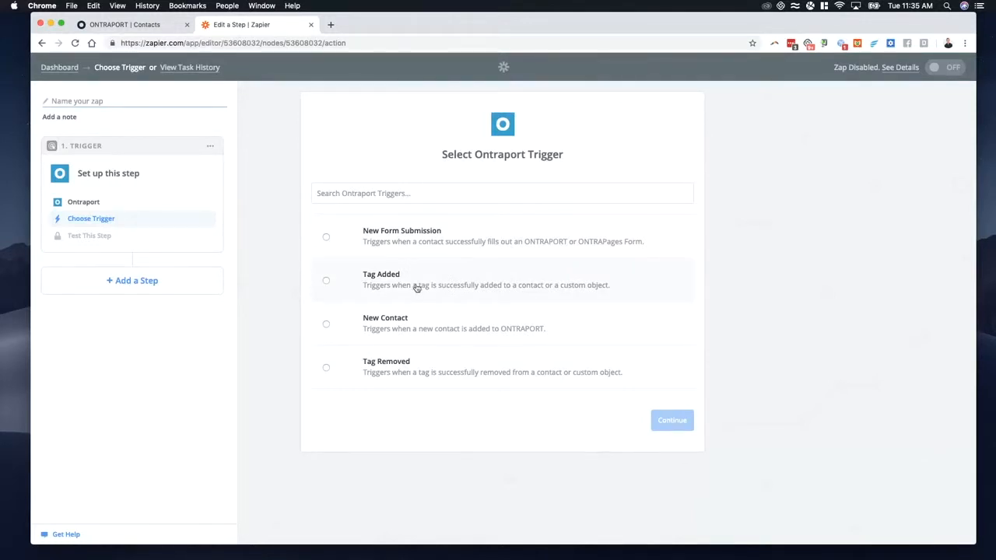
pyautogui.click(393, 237)
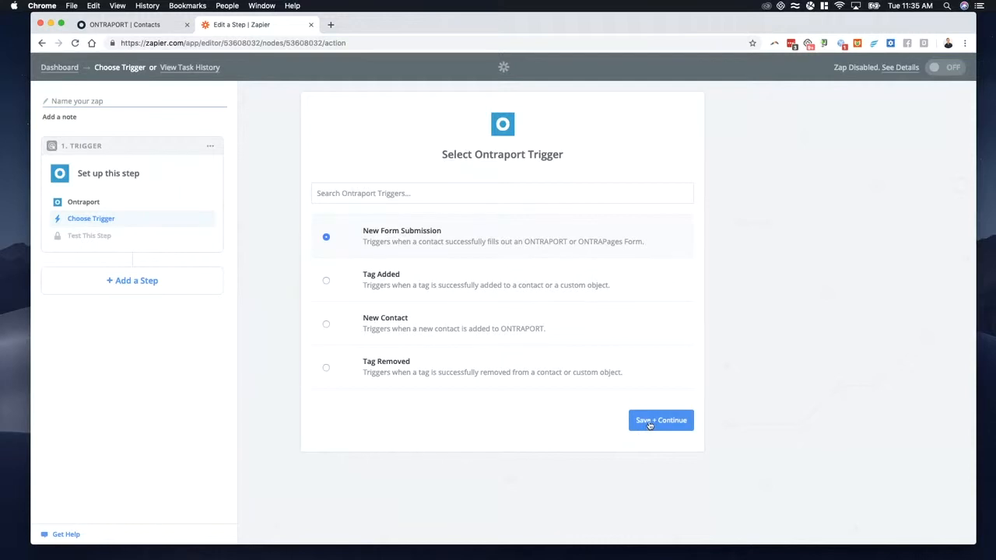
pyautogui.click(398, 287)
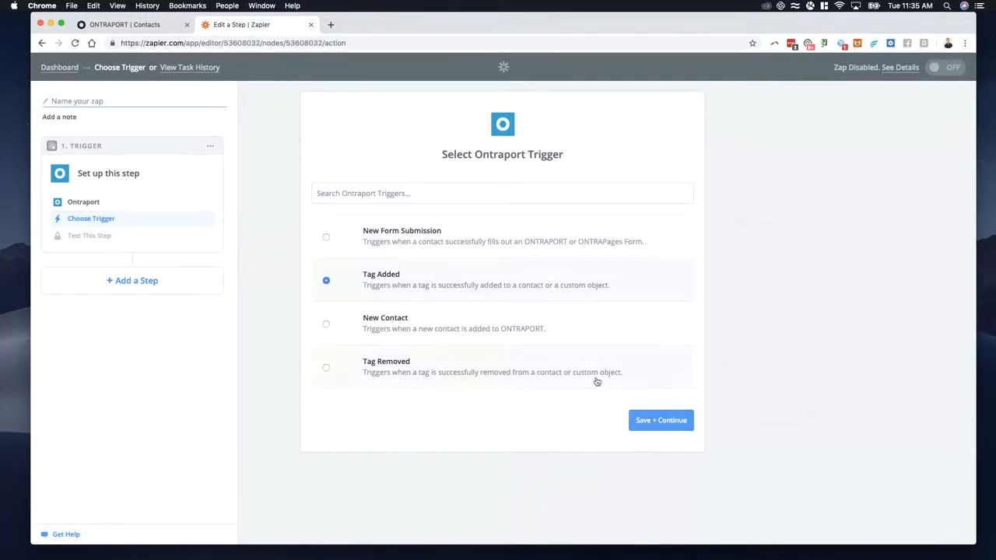
pyautogui.click(652, 420)
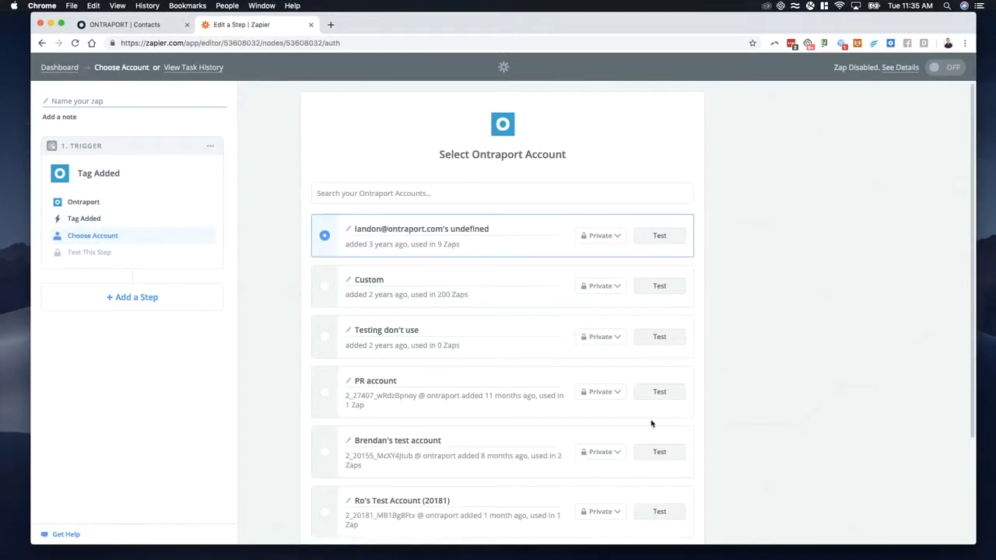
# Step: Open the form for connecting another Ontraport account and review its App ID, API Key and Account Type fields
pyautogui.scroll(-3, 455, 316)
pyautogui.scroll(3, 456, 285)
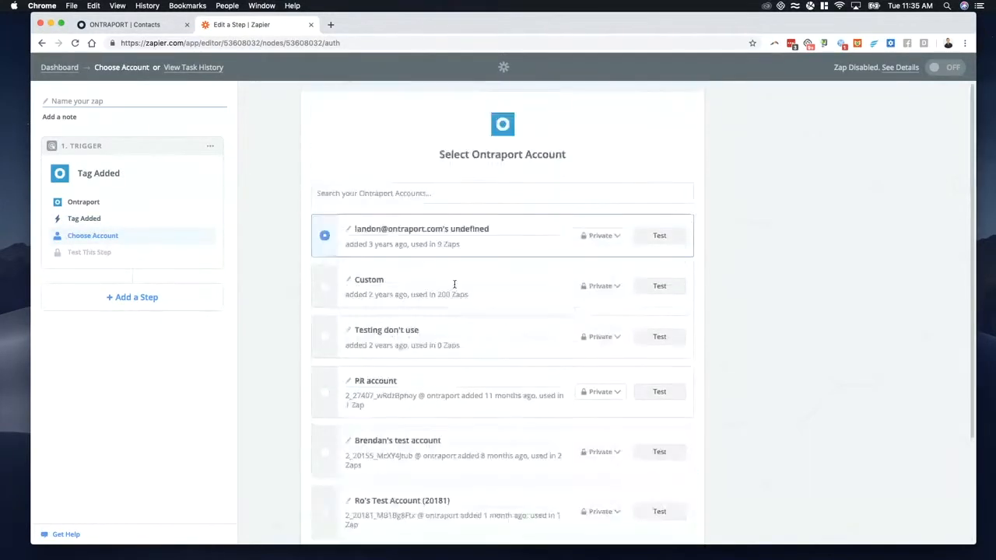
pyautogui.scroll(-3, 456, 294)
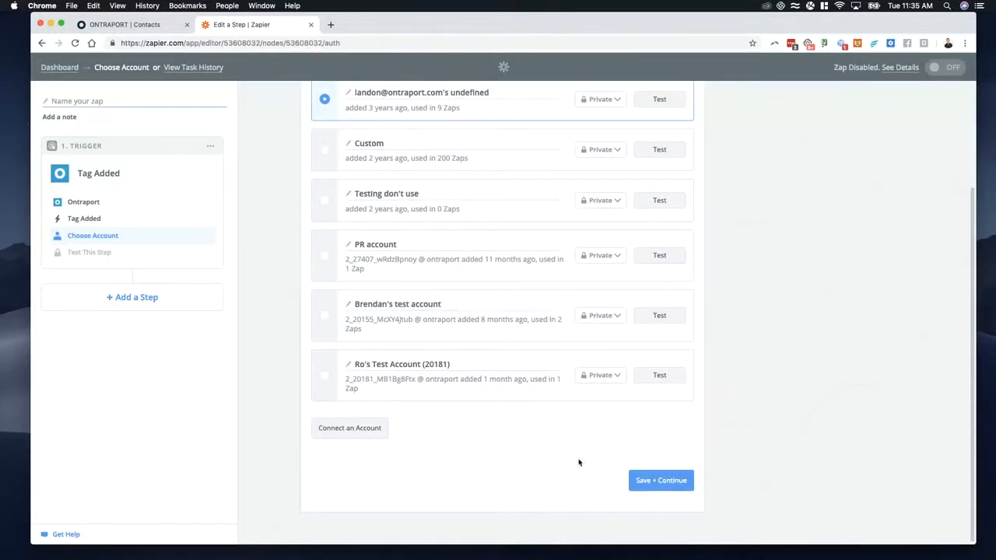
pyautogui.click(356, 430)
pyautogui.moveTo(545, 189); pyautogui.dragTo(415, 98)
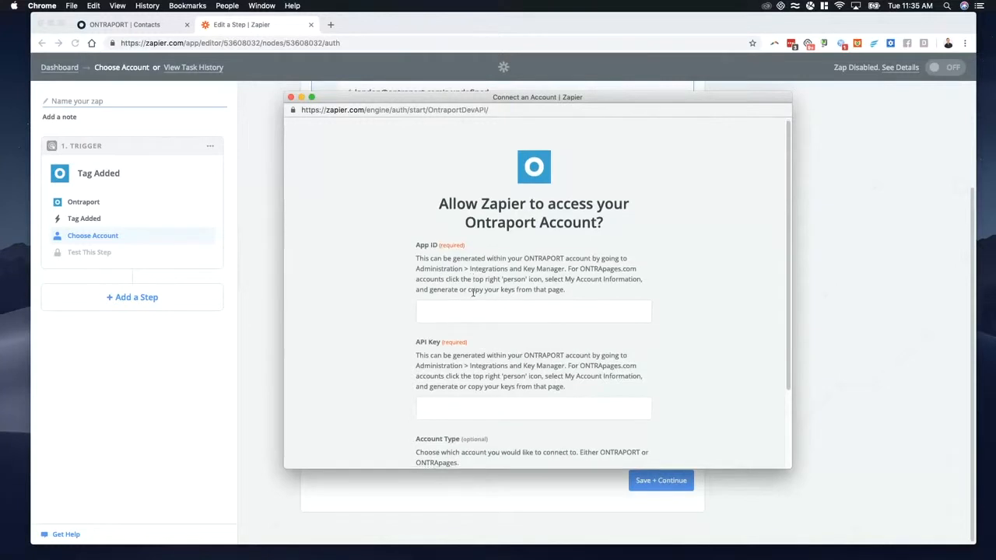
pyautogui.scroll(-2, 476, 289)
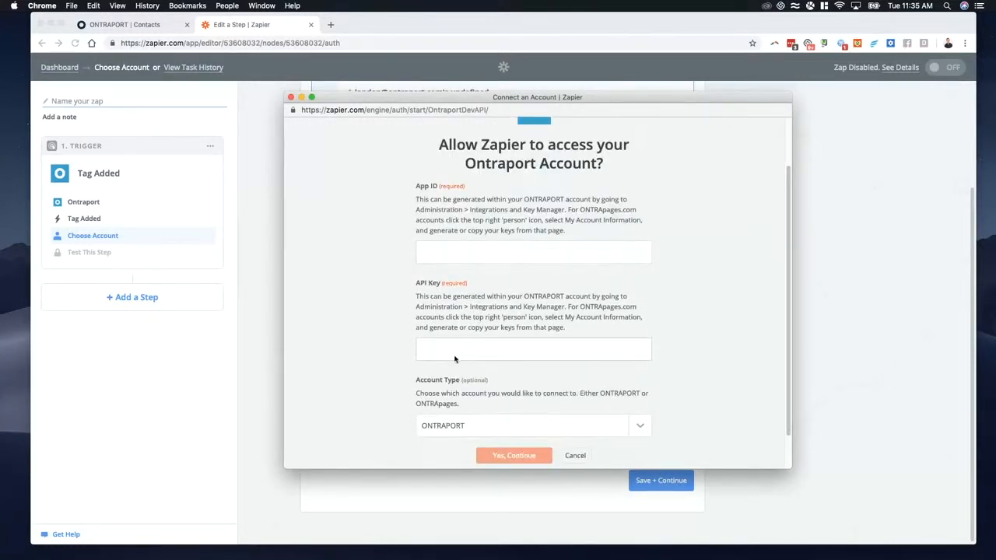
pyautogui.scroll(-1, 459, 356)
pyautogui.click(471, 384)
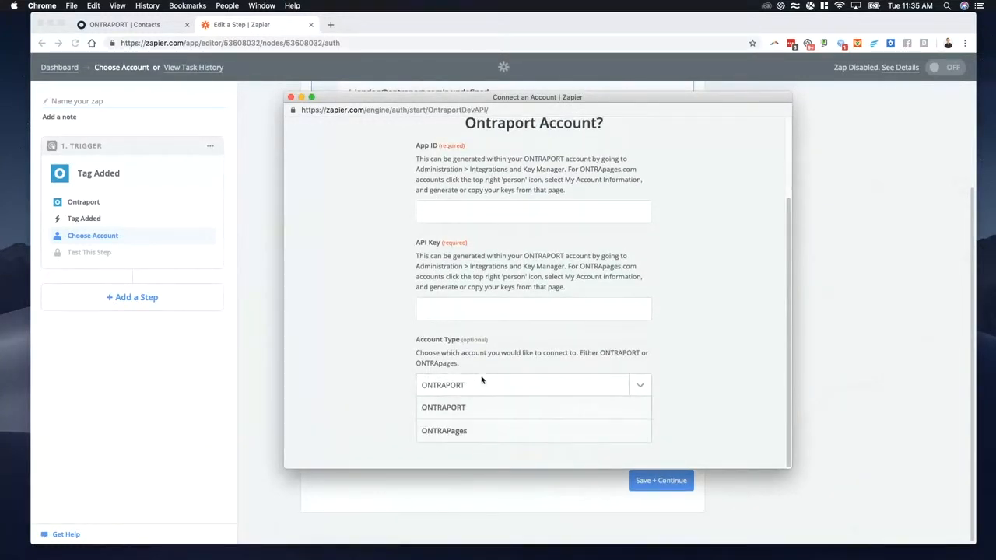
pyautogui.click(373, 365)
pyautogui.scroll(2, 467, 311)
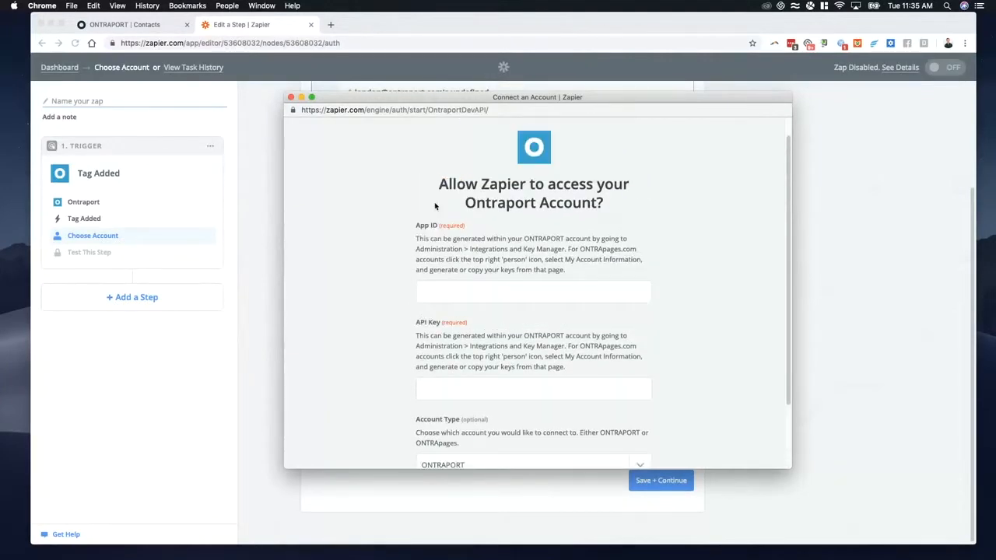
# Step: Switch to Ontraport and search the account administration settings for "api" to locate the key manager
pyautogui.click(143, 29)
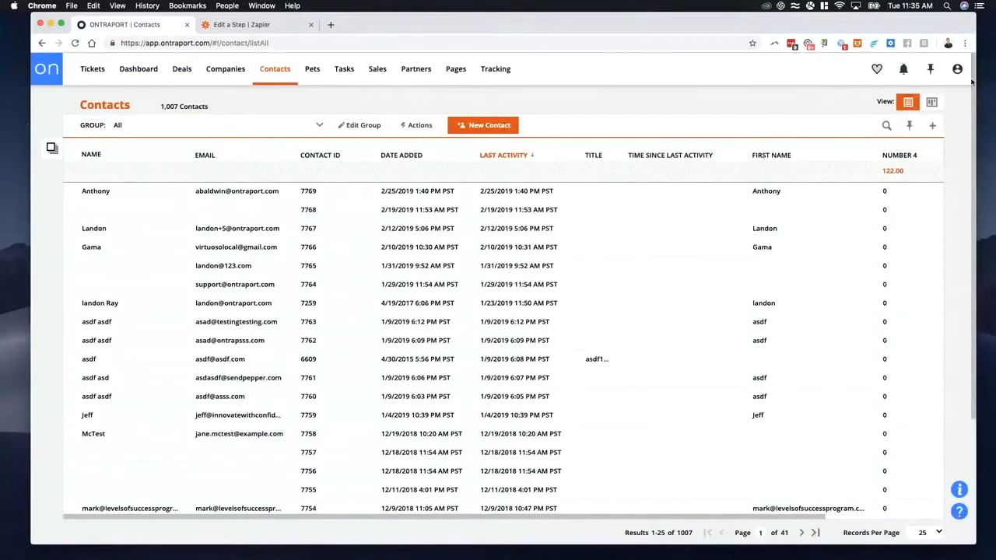
pyautogui.click(957, 68)
pyautogui.click(842, 140)
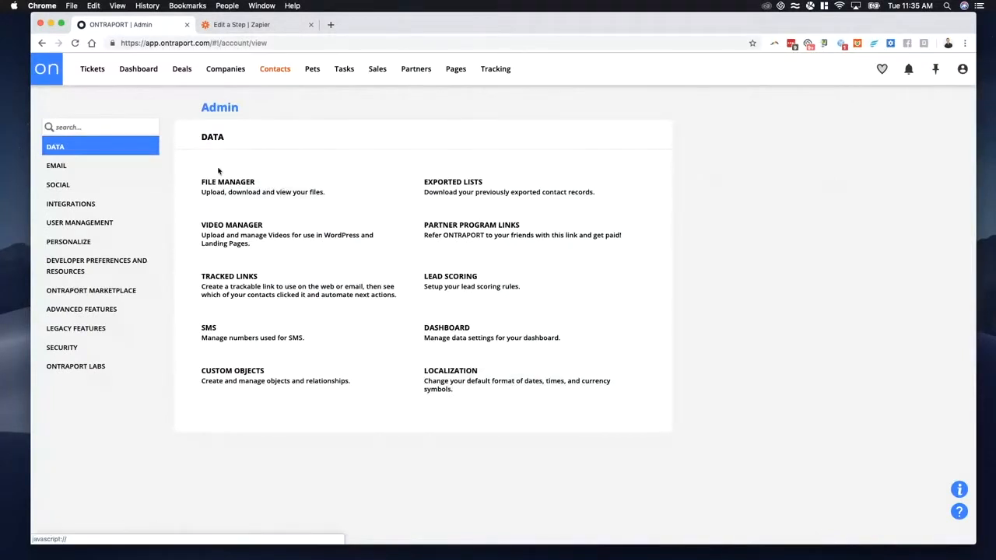
pyautogui.click(88, 127)
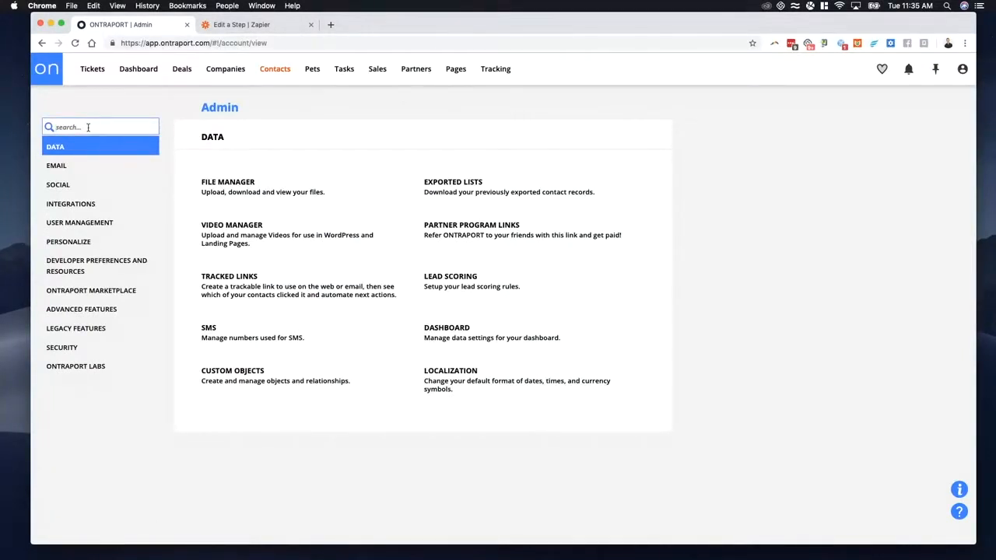
pyautogui.write('api')
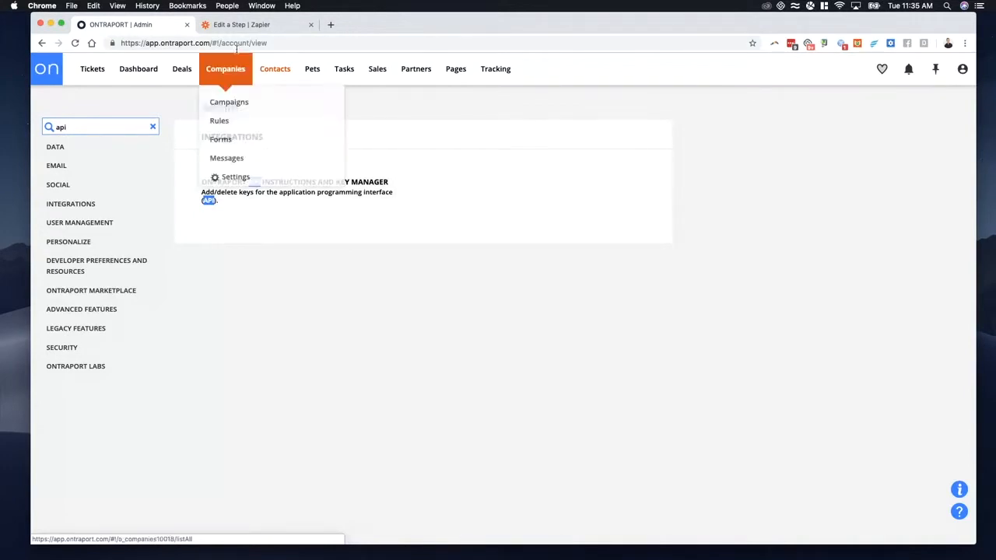
# Step: Return to Zapier, close the account connection window and continue with the preselected Ontraport account
pyautogui.click(242, 24)
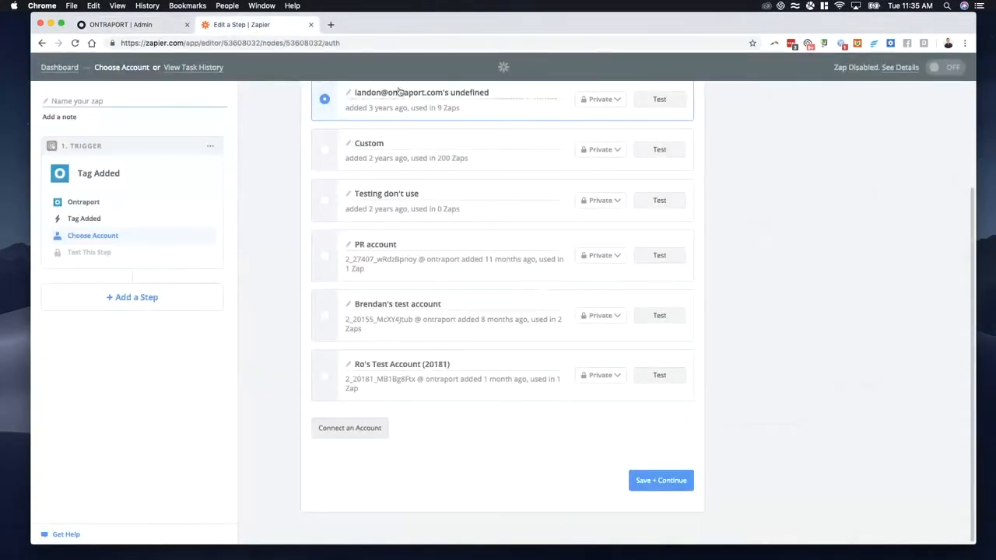
pyautogui.moveTo(400, 29); pyautogui.dragTo(395, 369)
pyautogui.moveTo(512, 99); pyautogui.dragTo(511, 20)
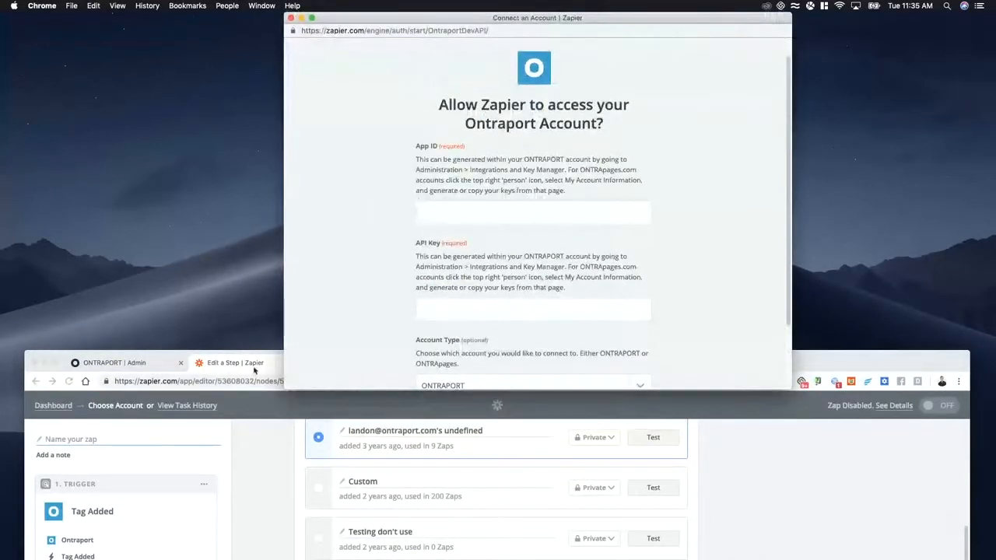
pyautogui.click(292, 18)
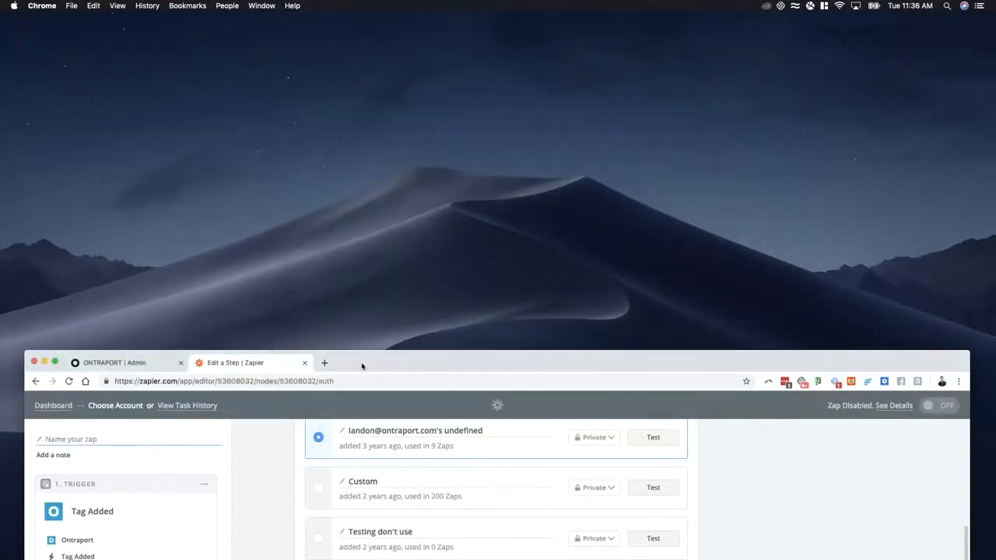
pyautogui.moveTo(362, 365); pyautogui.dragTo(349, 29)
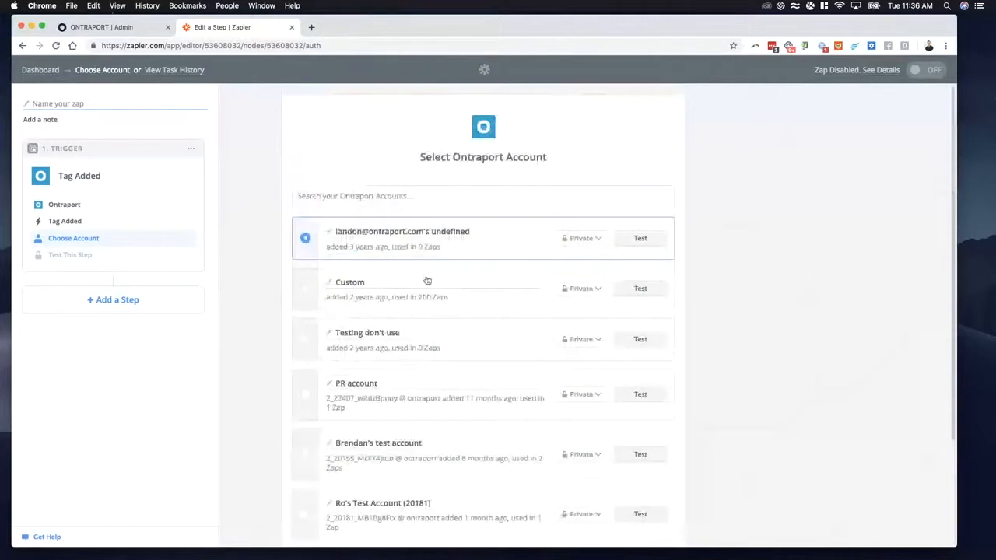
pyautogui.scroll(-4, 482, 357)
pyautogui.click(645, 488)
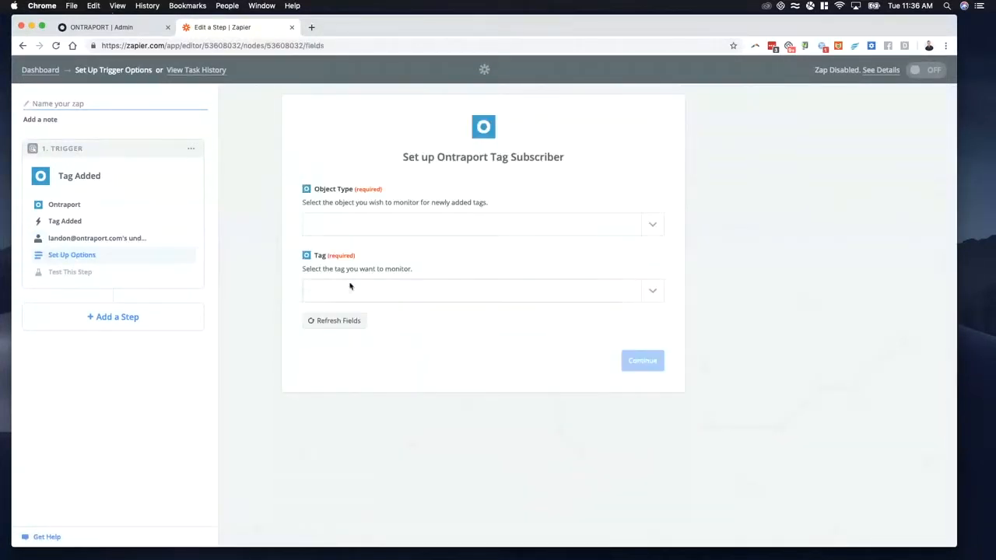
# Step: Set the trigger's object type to Contacts and its monitored tag to zorb, and continue to the sample test
pyautogui.click(348, 225)
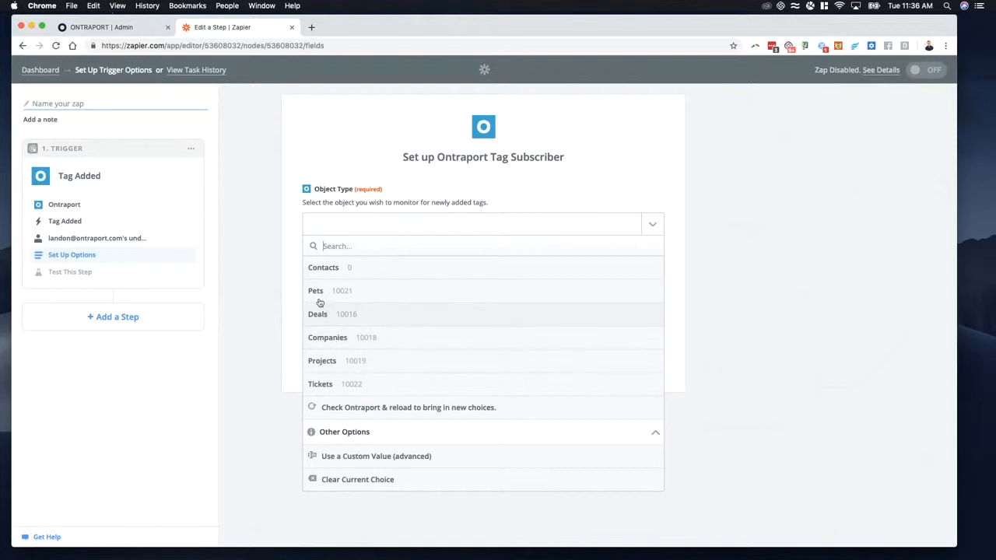
pyautogui.click(415, 272)
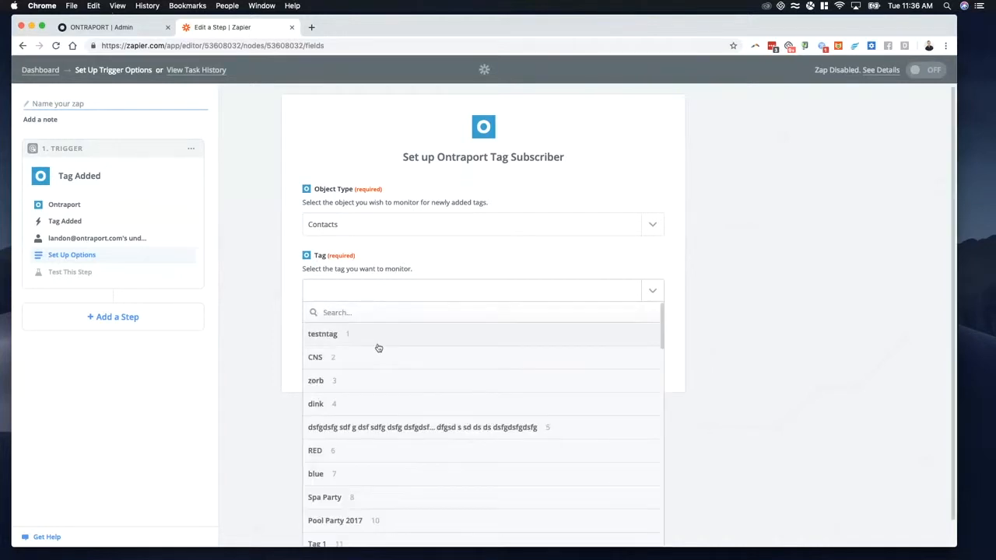
pyautogui.click(326, 383)
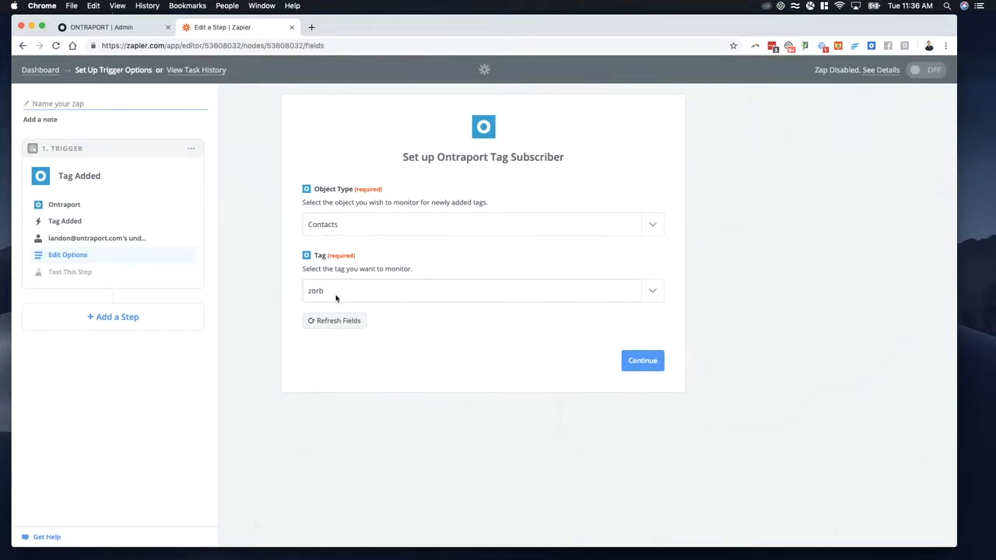
pyautogui.click(641, 363)
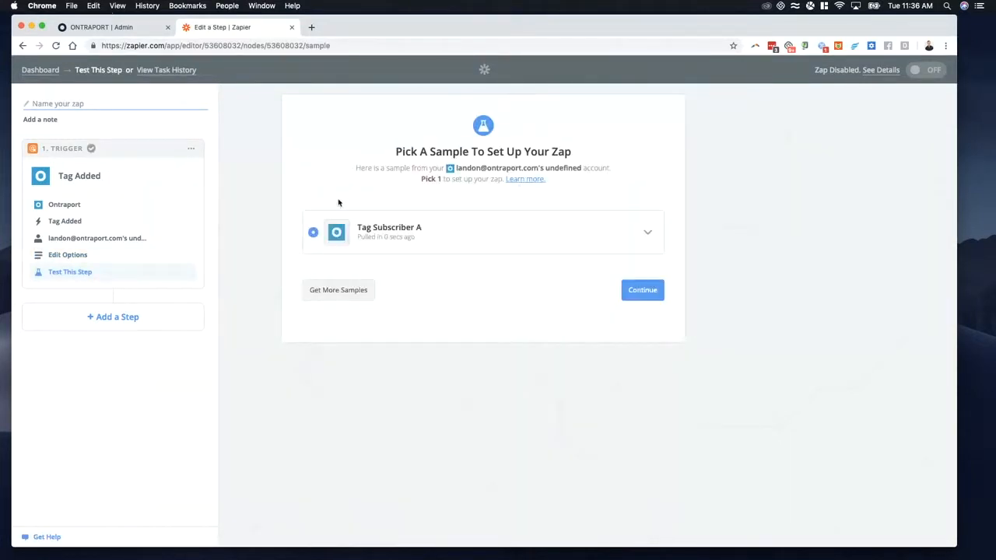
# Step: Request more trigger samples and open the Contacts list in Ontraport
pyautogui.click(354, 291)
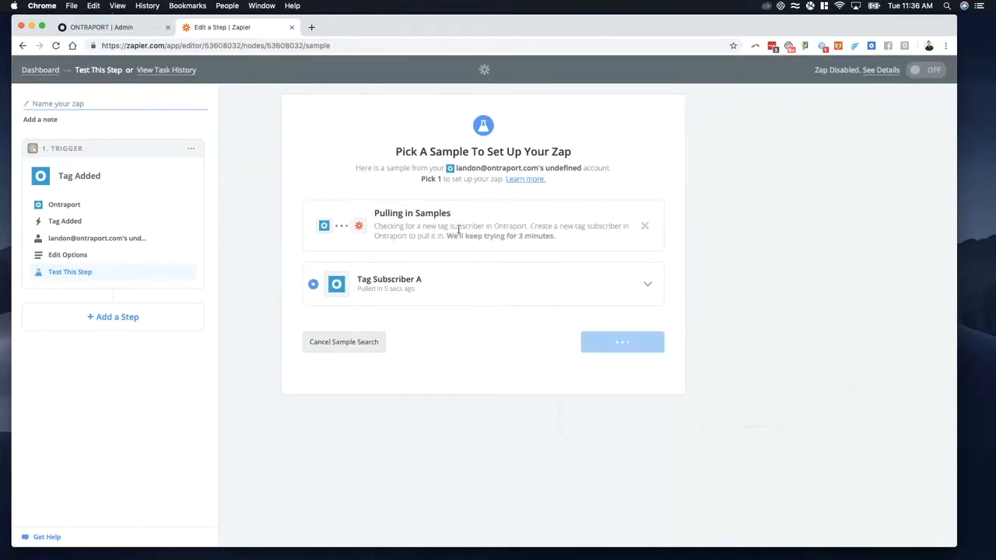
pyautogui.click(129, 28)
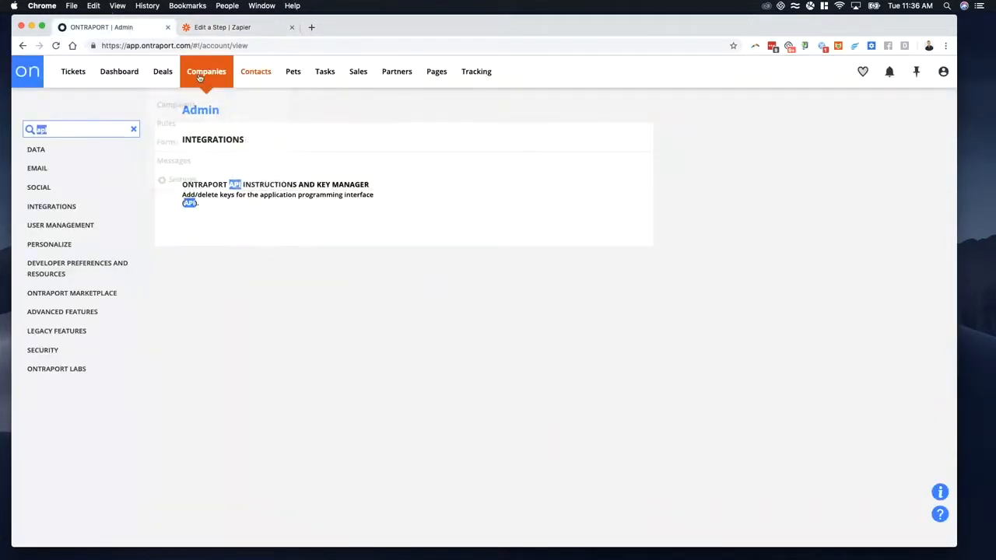
pyautogui.click(255, 71)
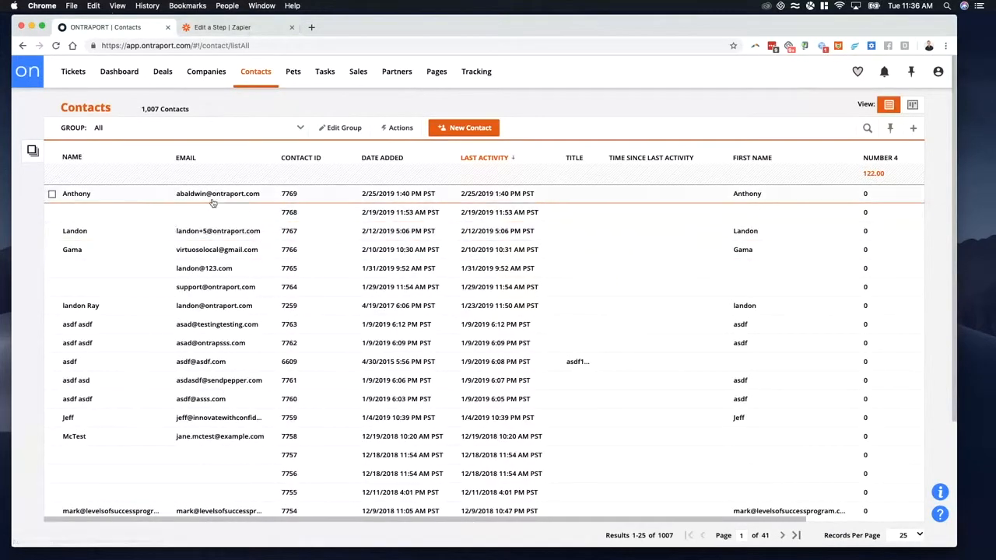
# Step: Open the fourth contact in the list and add the zorb tag under its Sequences and Tags section
pyautogui.click(78, 253)
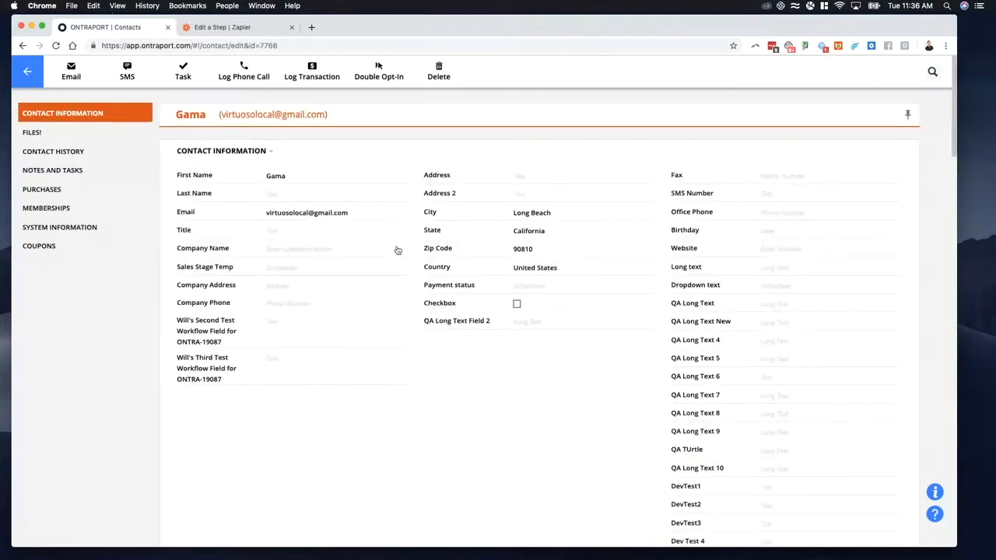
pyautogui.scroll(-10, 313, 282)
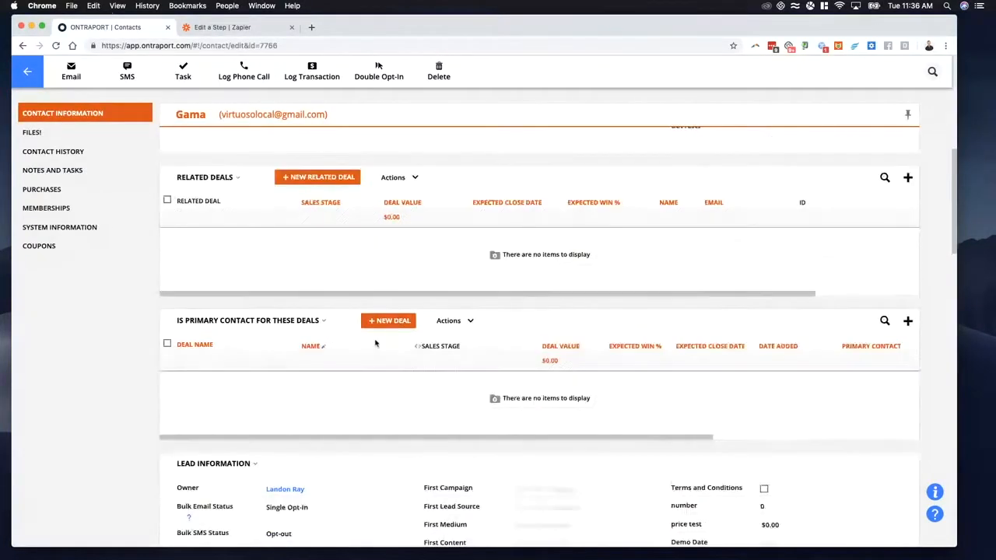
pyautogui.scroll(-6, 422, 346)
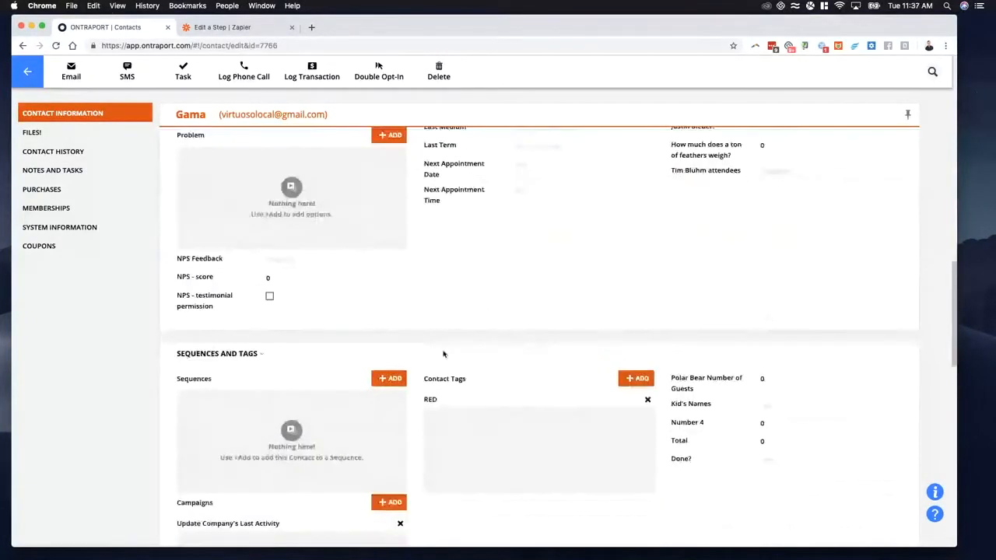
pyautogui.click(640, 306)
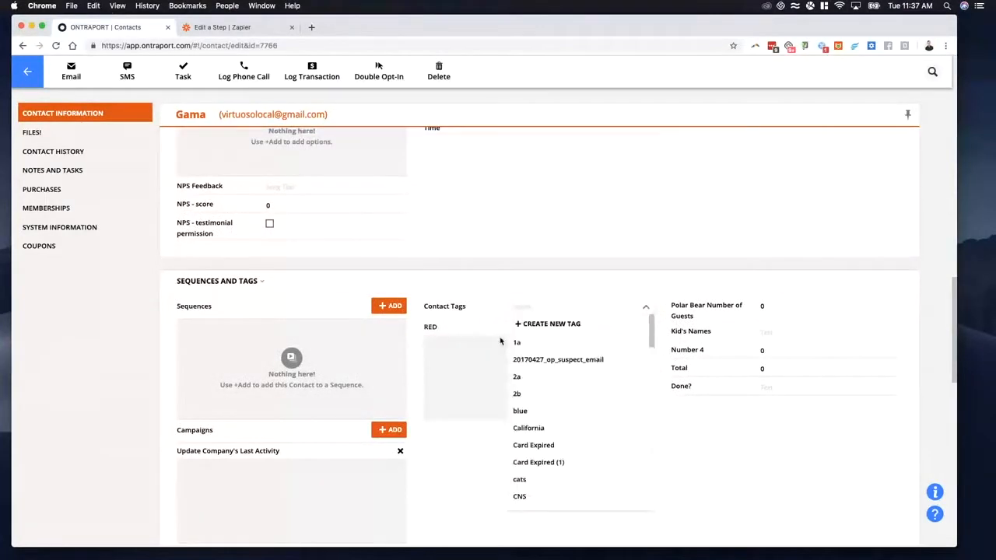
pyautogui.write('zor')
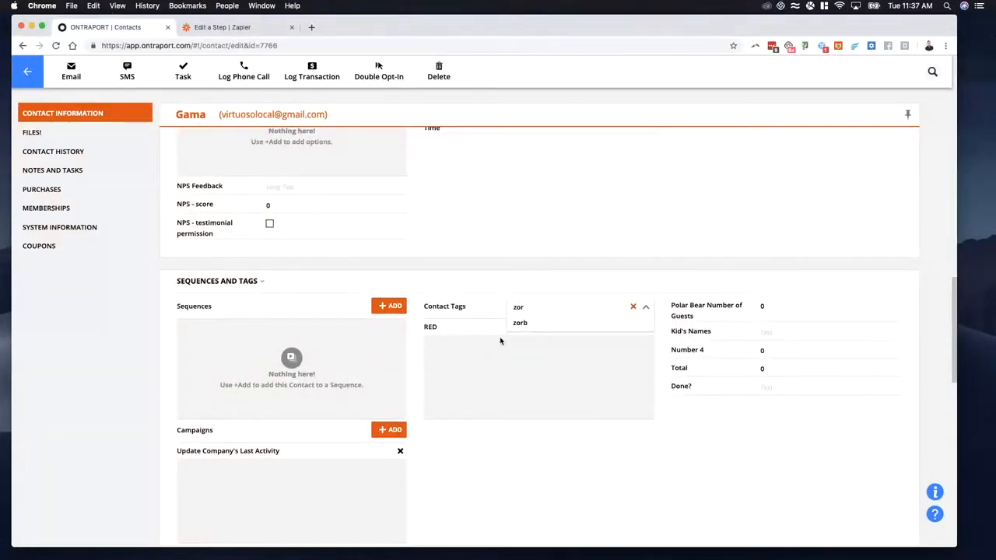
pyautogui.click(521, 322)
pyautogui.scroll(5, 527, 327)
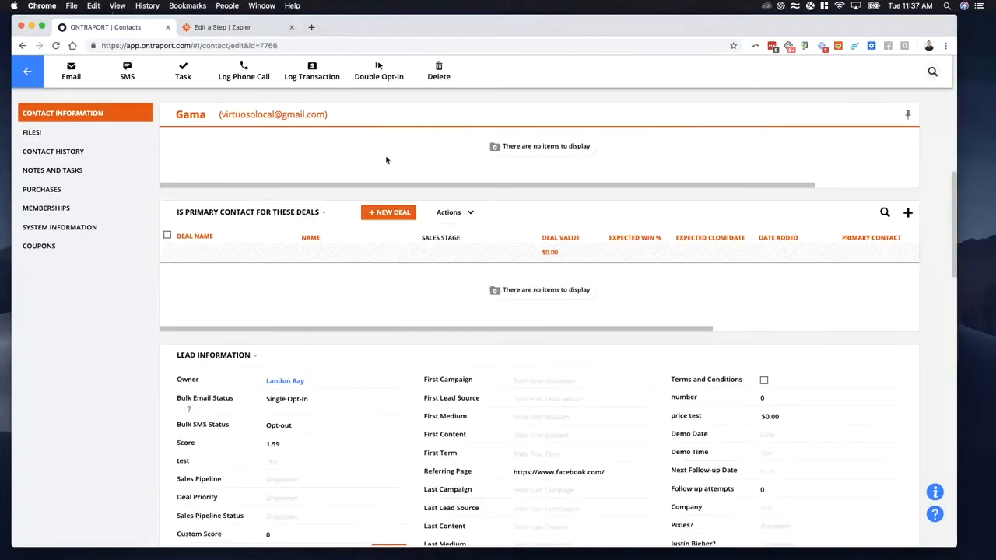
# Step: Return to Zapier and examine the contact field values pulled in with the Tag Subscriber A sample
pyautogui.click(221, 27)
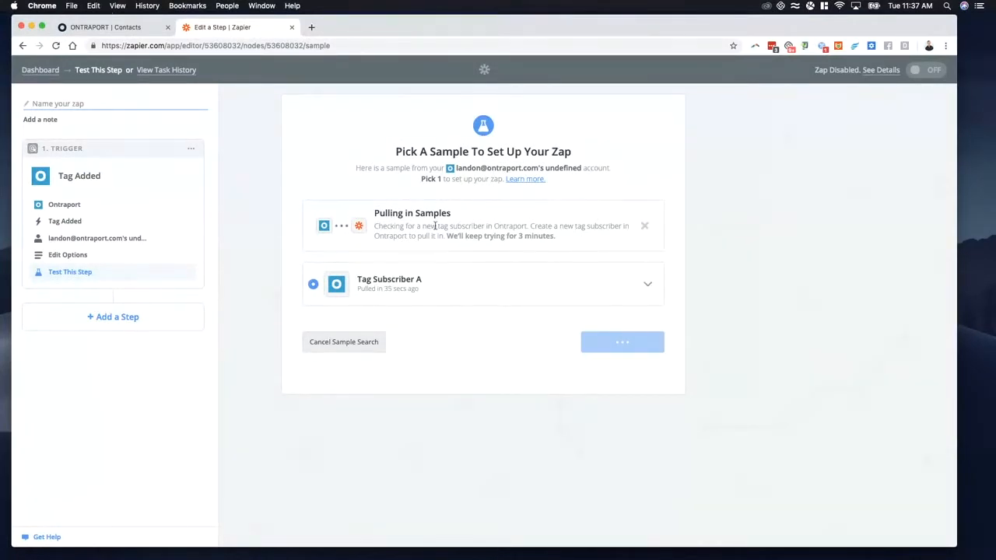
pyautogui.click(648, 237)
pyautogui.scroll(-10, 466, 380)
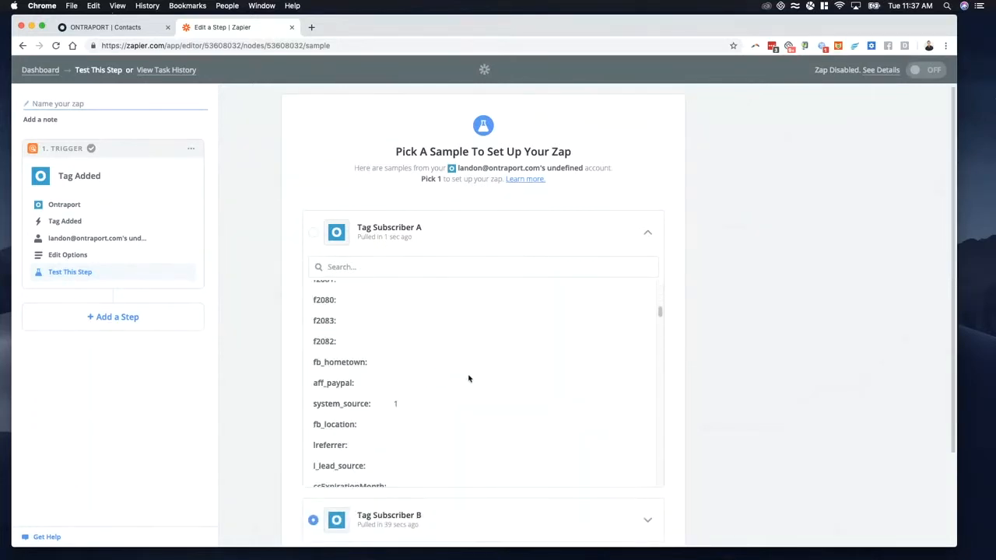
pyautogui.scroll(-10, 470, 379)
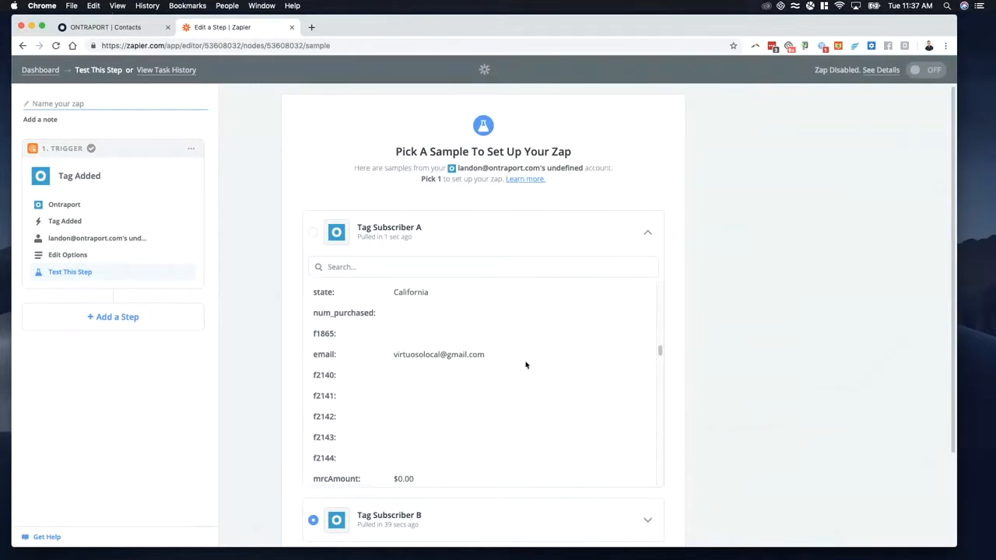
pyautogui.scroll(-3, 525, 362)
pyautogui.scroll(5, 522, 361)
pyautogui.scroll(-4, 523, 361)
pyautogui.scroll(3, 521, 362)
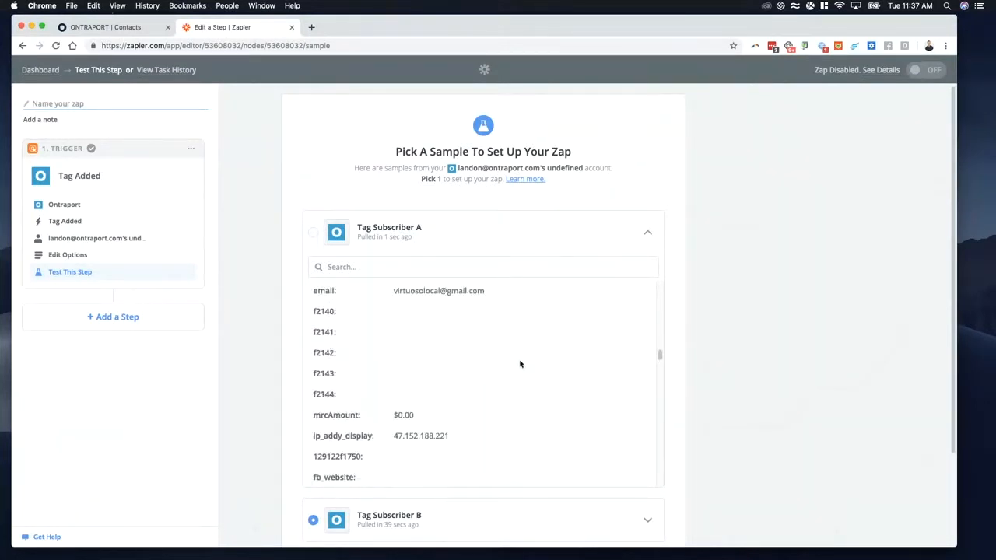
pyautogui.scroll(-1, 522, 366)
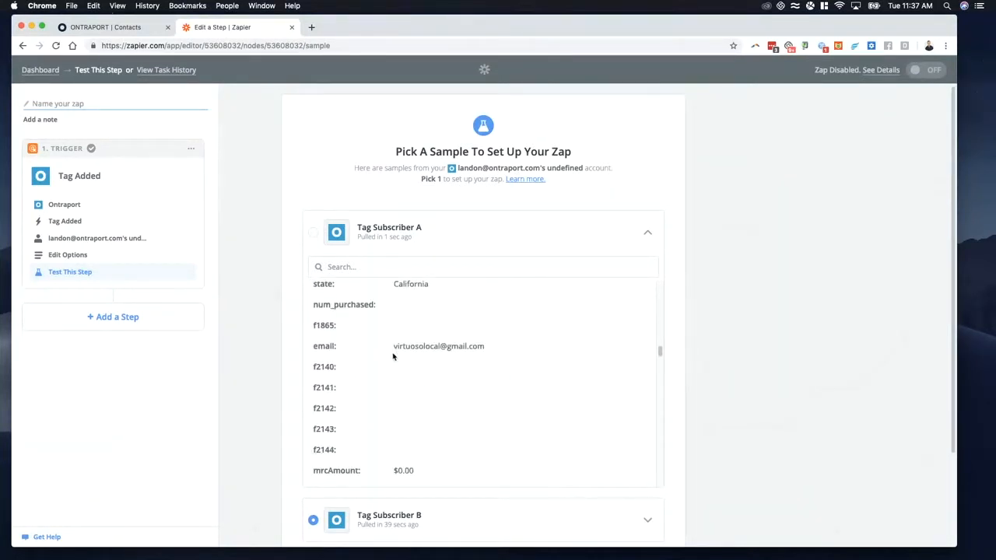
pyautogui.scroll(-6, 509, 360)
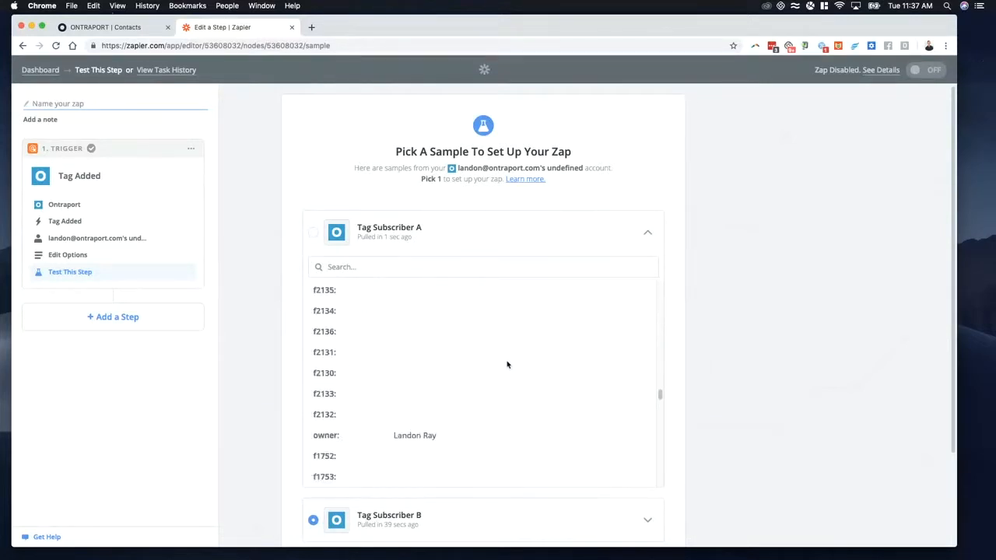
pyautogui.scroll(-5, 506, 311)
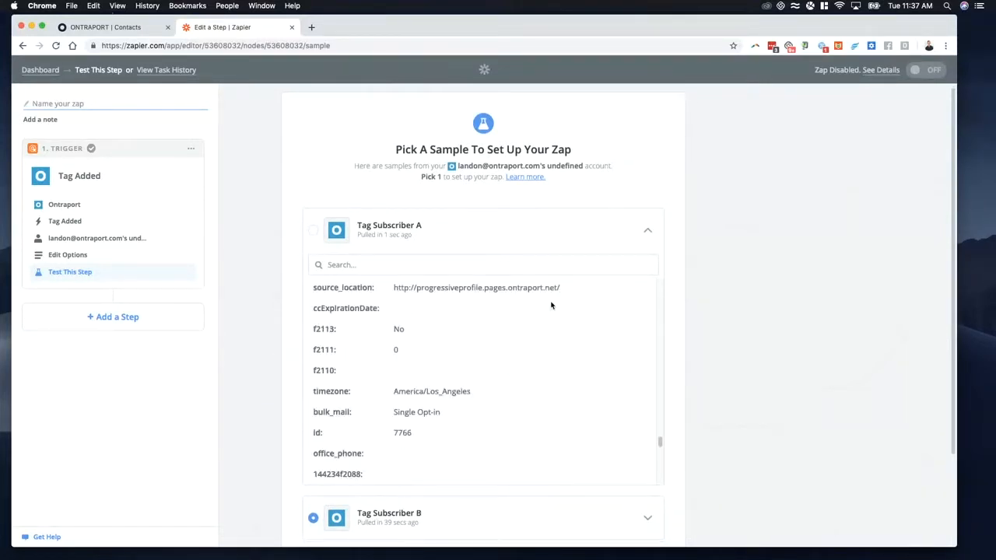
# Step: Continue with Tag Subscriber A as the trigger sample and add an Action/Search step to the Zap
pyautogui.scroll(-3, 280, 256)
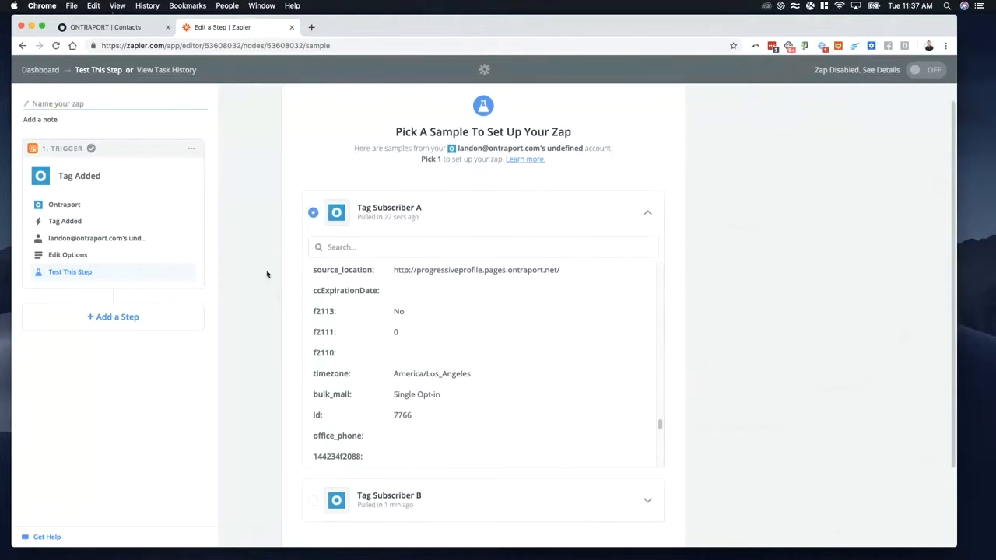
pyautogui.click(647, 467)
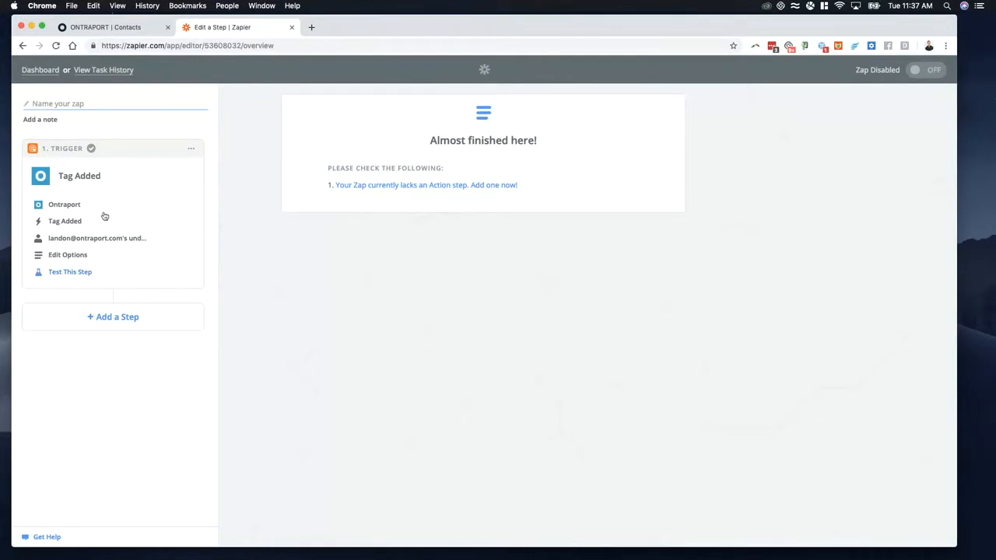
pyautogui.click(119, 324)
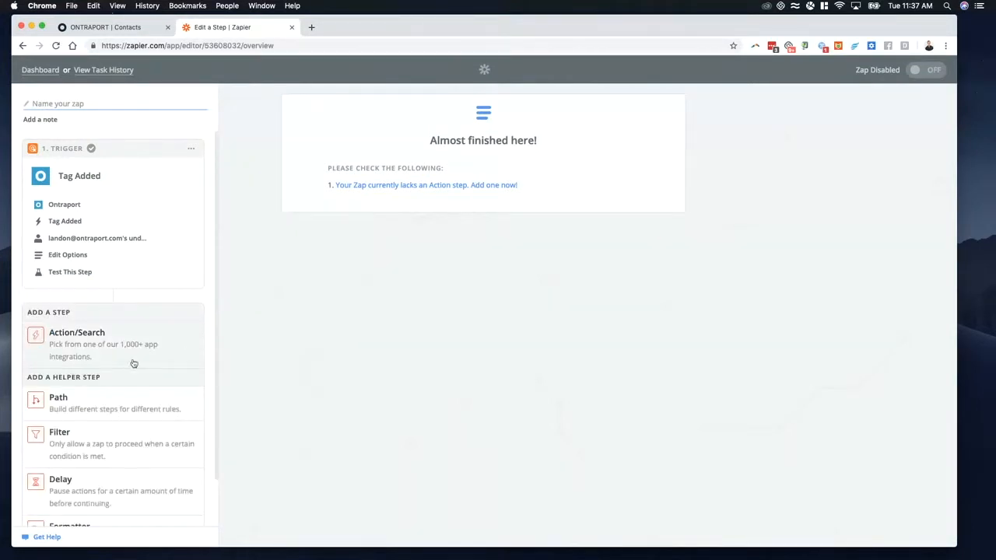
pyautogui.scroll(-1, 133, 360)
pyautogui.scroll(1, 117, 358)
pyautogui.click(93, 327)
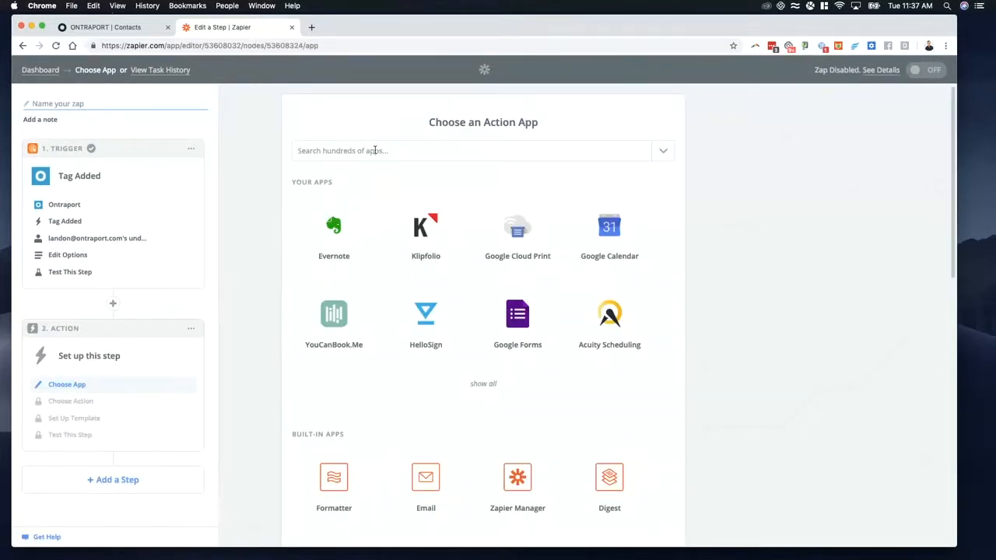
# Step: Look through the list of apps available for the action step
pyautogui.click(375, 150)
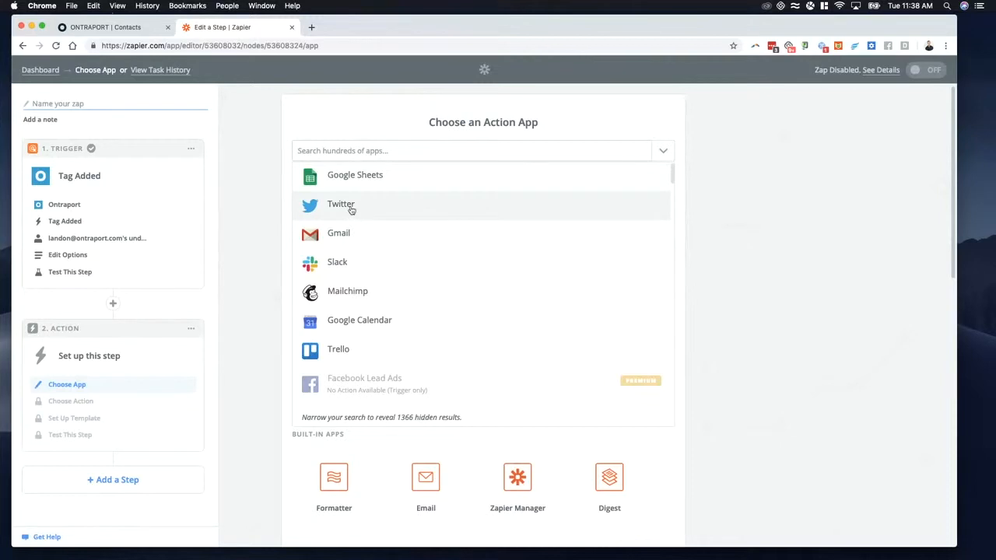
pyautogui.scroll(-3, 411, 280)
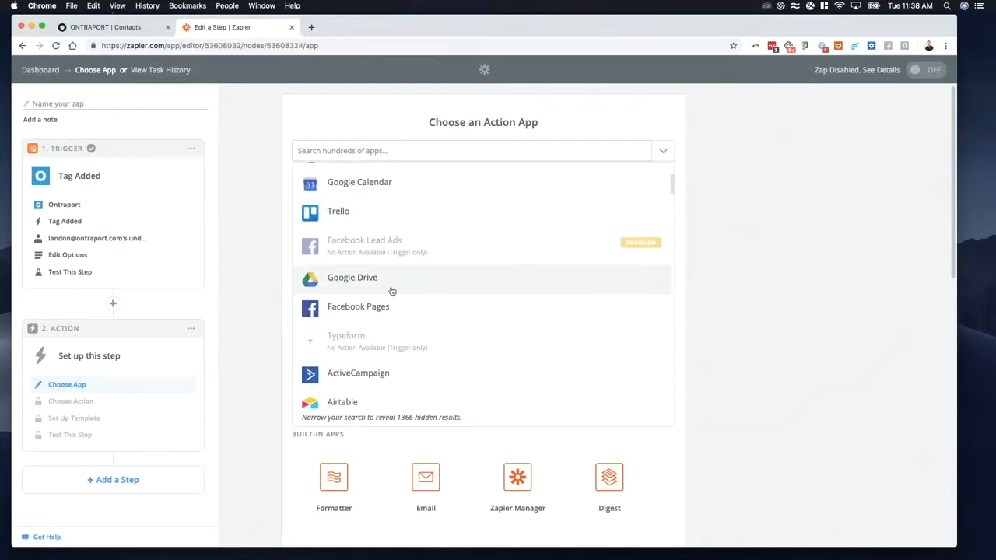
pyautogui.scroll(3, 381, 265)
pyautogui.scroll(-5, 377, 241)
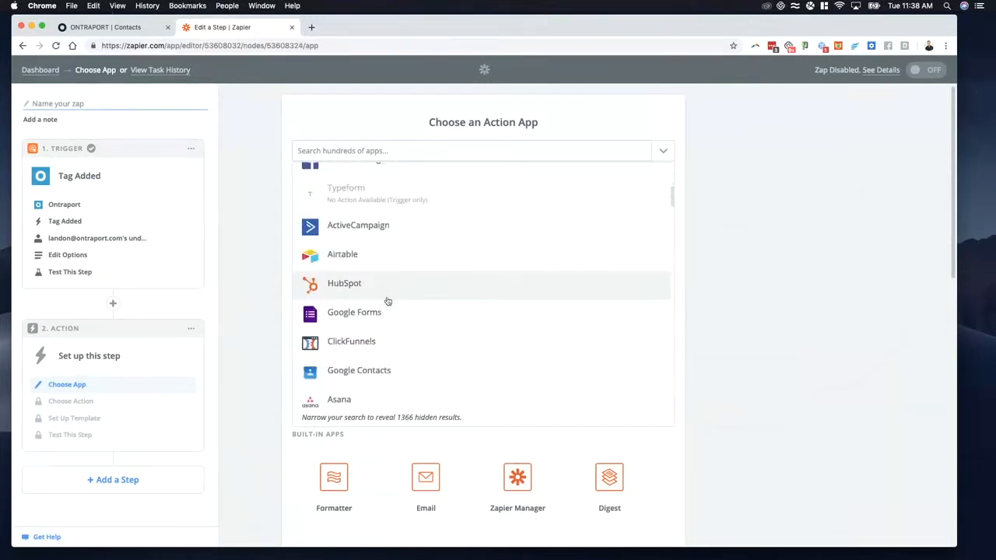
pyautogui.scroll(-3, 393, 319)
pyautogui.scroll(-3, 378, 257)
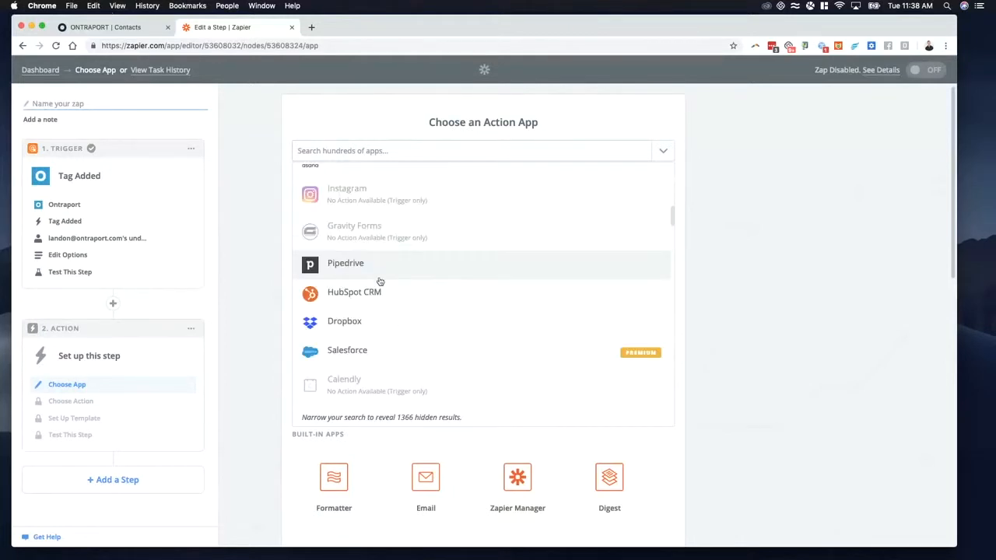
pyautogui.scroll(-6, 385, 288)
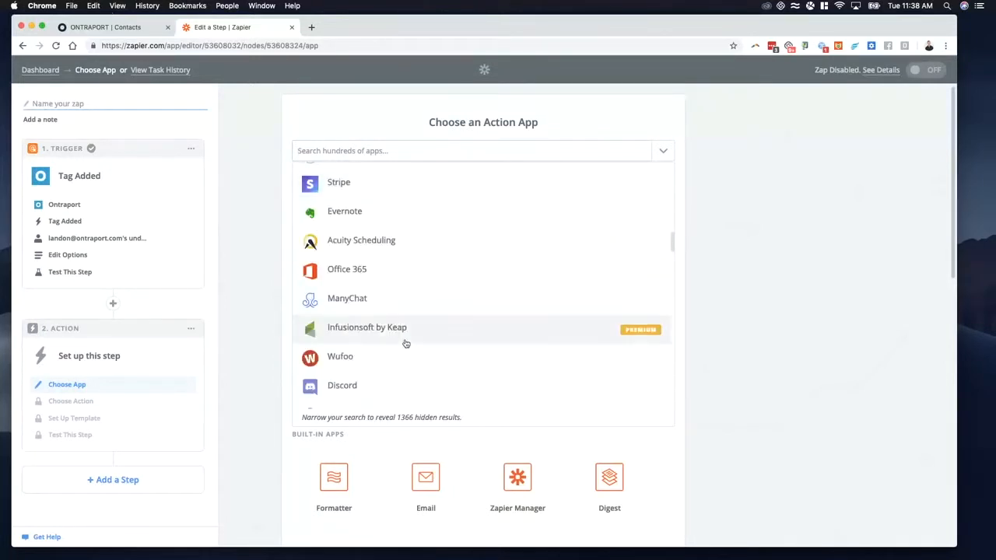
pyautogui.scroll(-6, 405, 343)
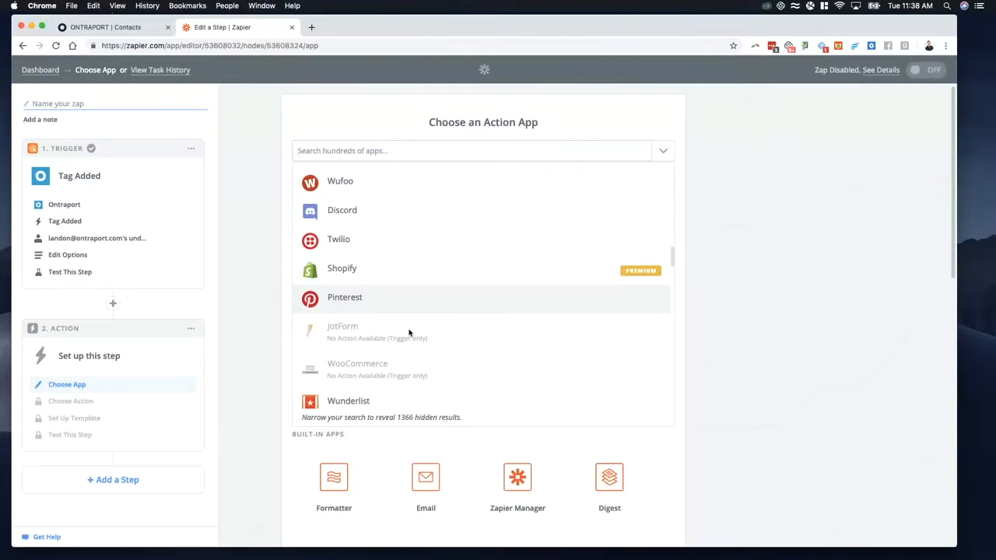
pyautogui.scroll(15, 409, 333)
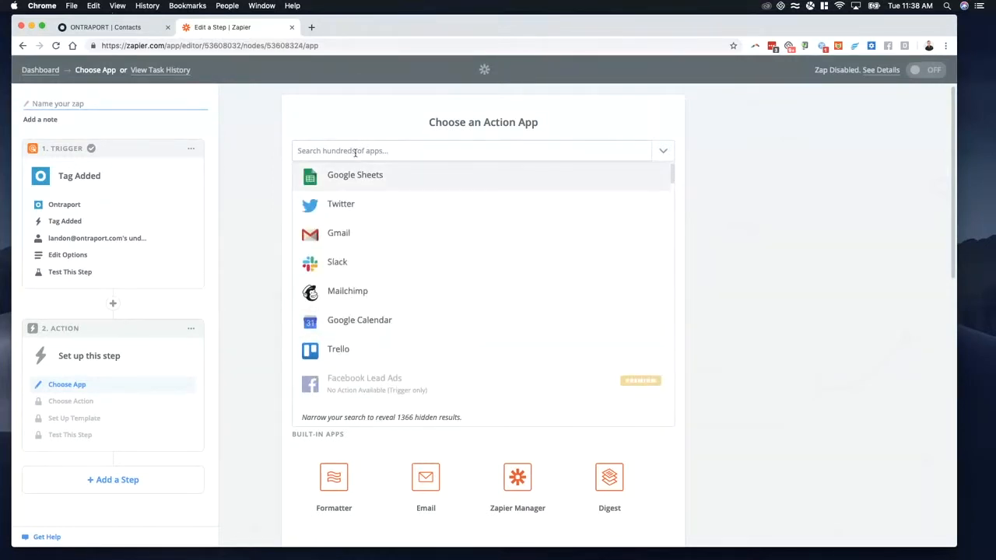
# Step: Set the action to HelloSign's Send Signature Request From Template, using the Hellosign #2 account
pyautogui.write('hello')
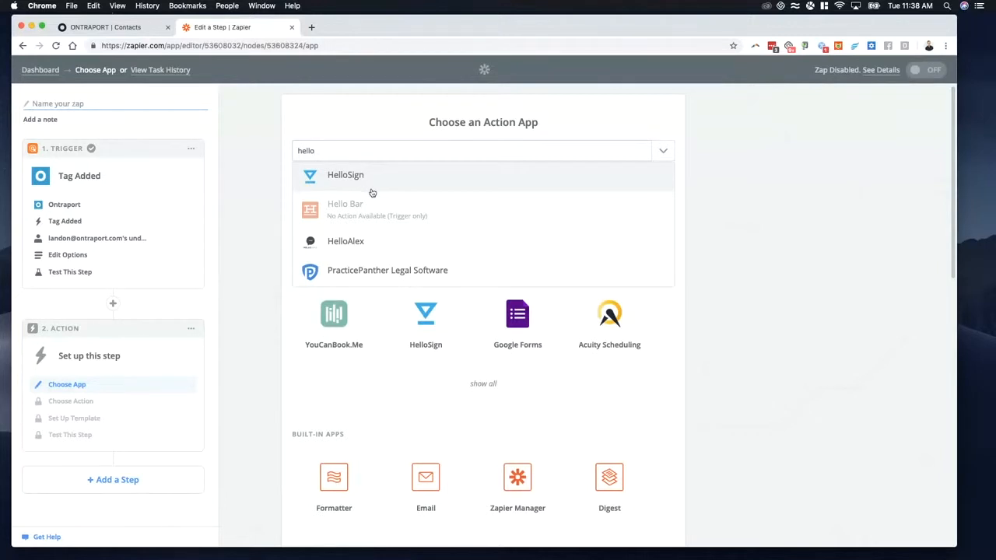
pyautogui.click(369, 189)
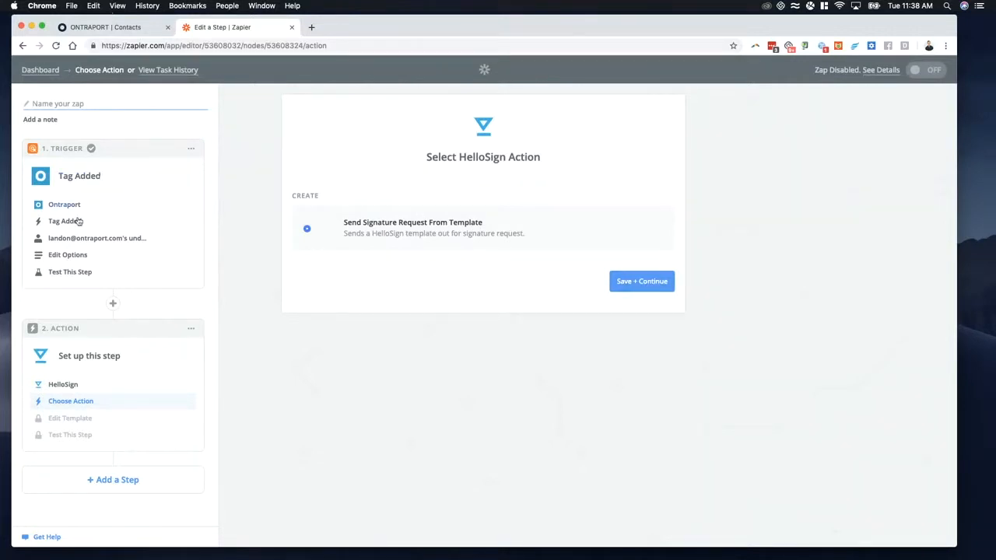
pyautogui.click(622, 285)
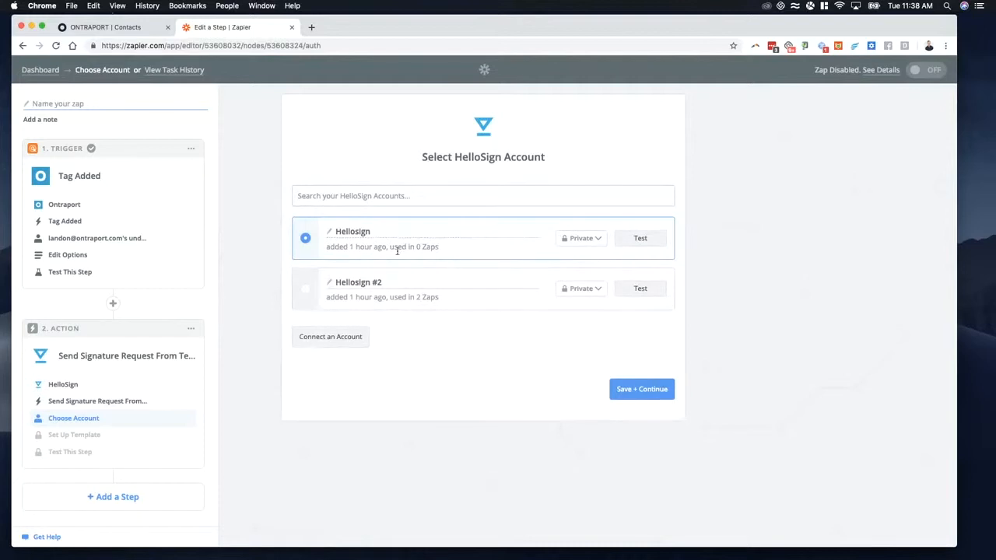
pyautogui.click(309, 294)
pyautogui.click(624, 393)
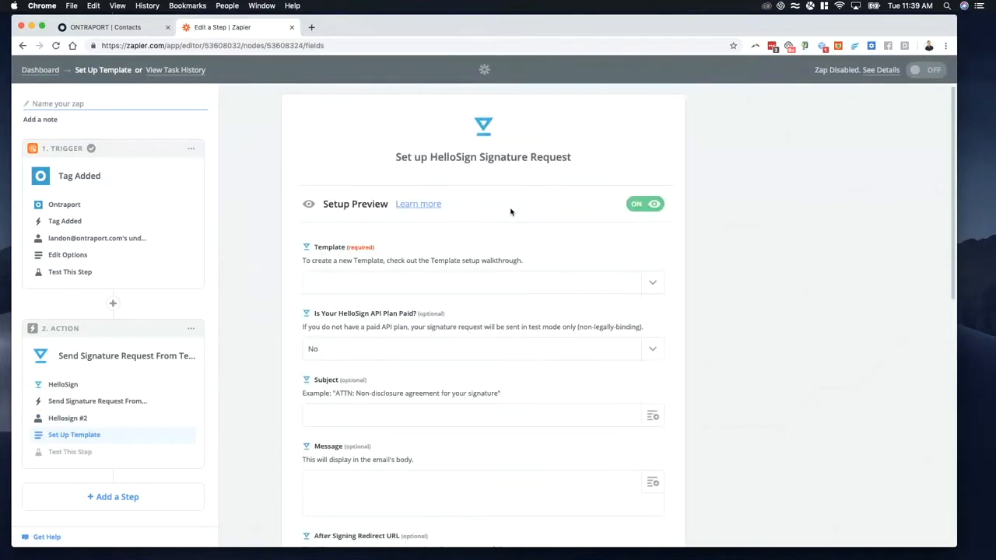
# Step: Set up the signature request with the Waiver template, the subject "Please sign volunteer waiver" and the message "SIGN IT!"
pyautogui.click(370, 286)
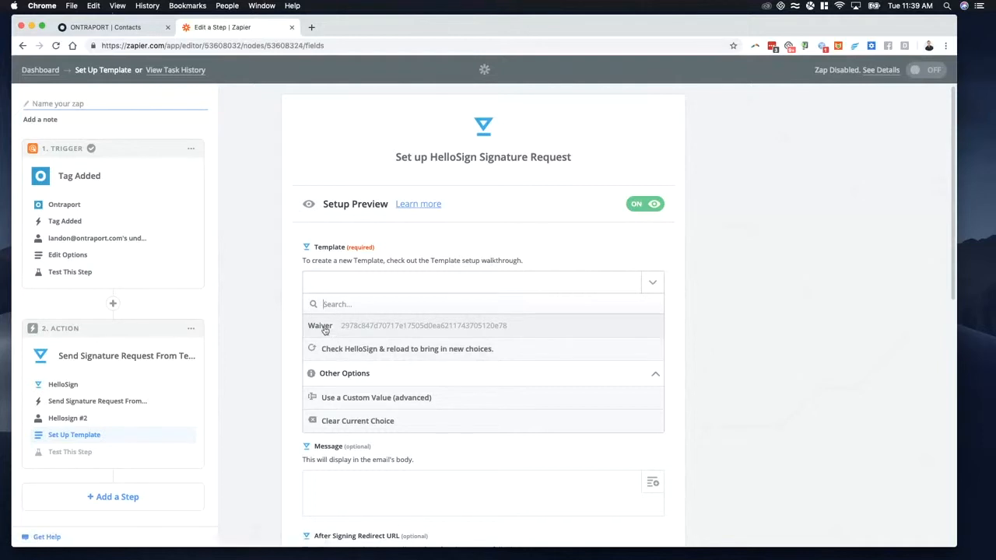
pyautogui.click(404, 330)
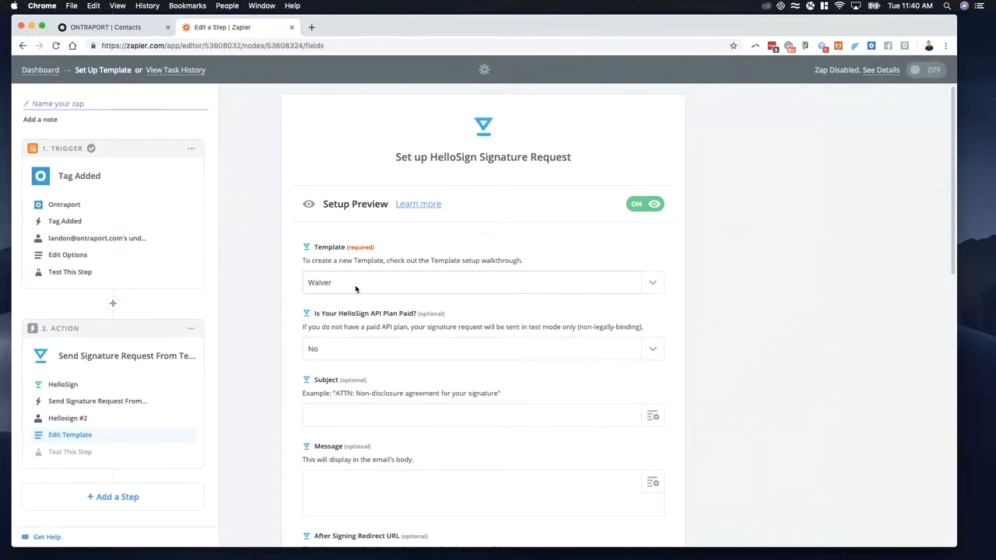
pyautogui.scroll(-3, 282, 329)
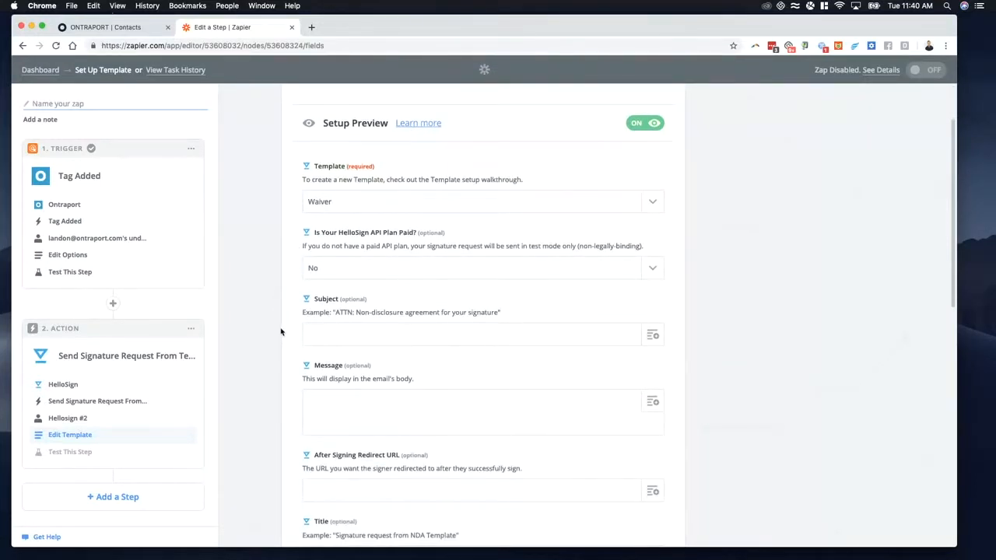
pyautogui.click(381, 336)
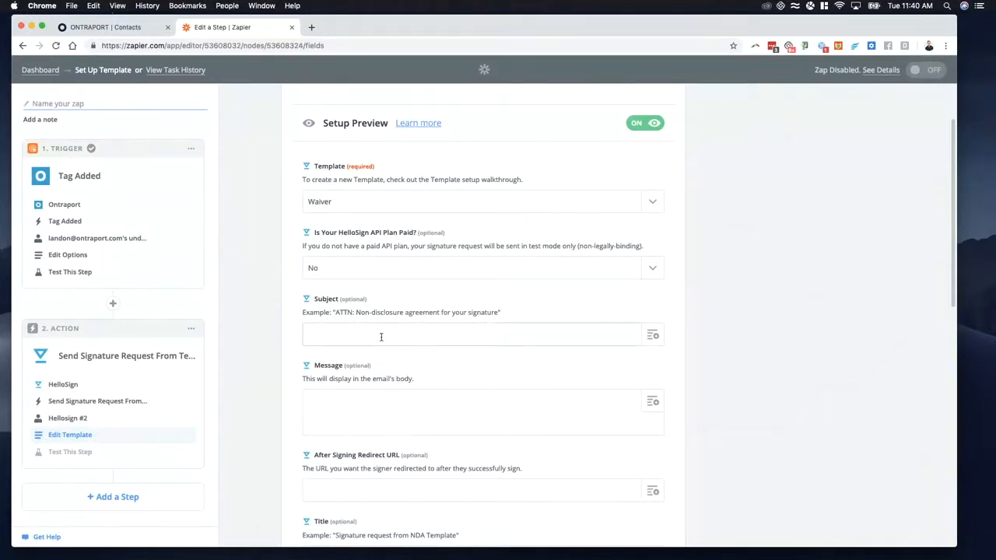
pyautogui.write('Please sign volunteer waiver')
pyautogui.click(348, 408)
pyautogui.write('SIGN IT!')
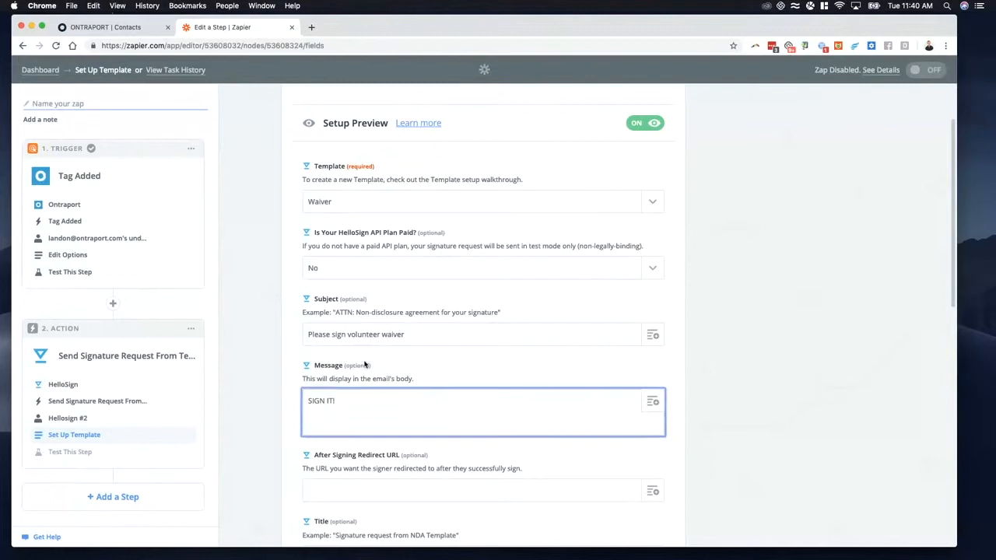
# Step: Leave the optional redirect, title and metadata fields empty and map Volunteers's Name to the First Name field from the Tag Added trigger
pyautogui.scroll(-2, 366, 364)
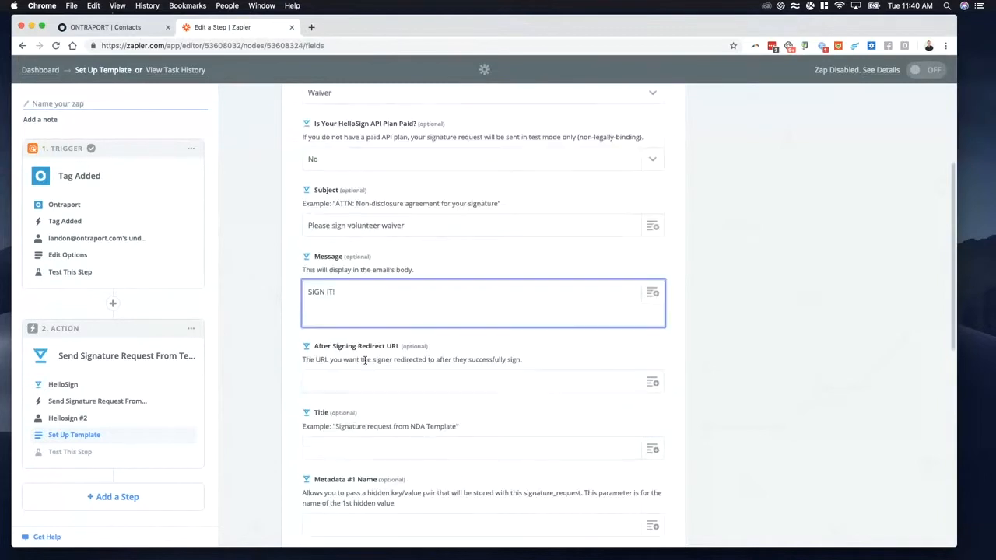
pyautogui.click(284, 374)
pyautogui.click(336, 385)
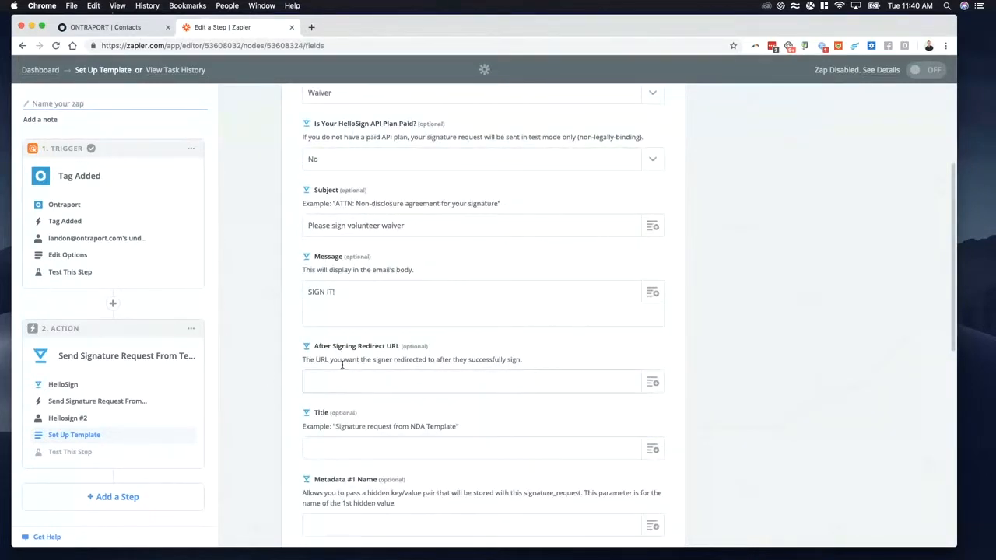
pyautogui.scroll(-1, 371, 389)
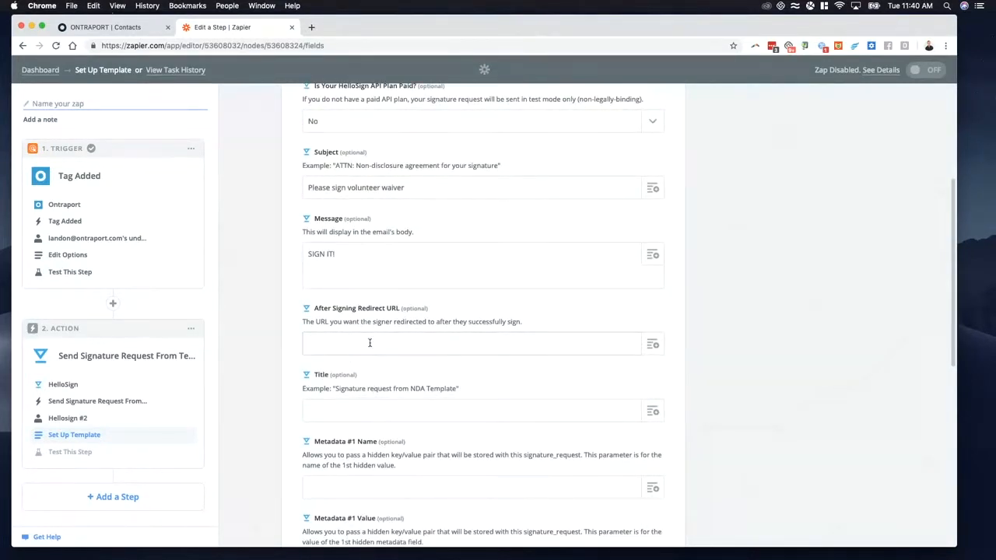
pyautogui.scroll(-2, 373, 360)
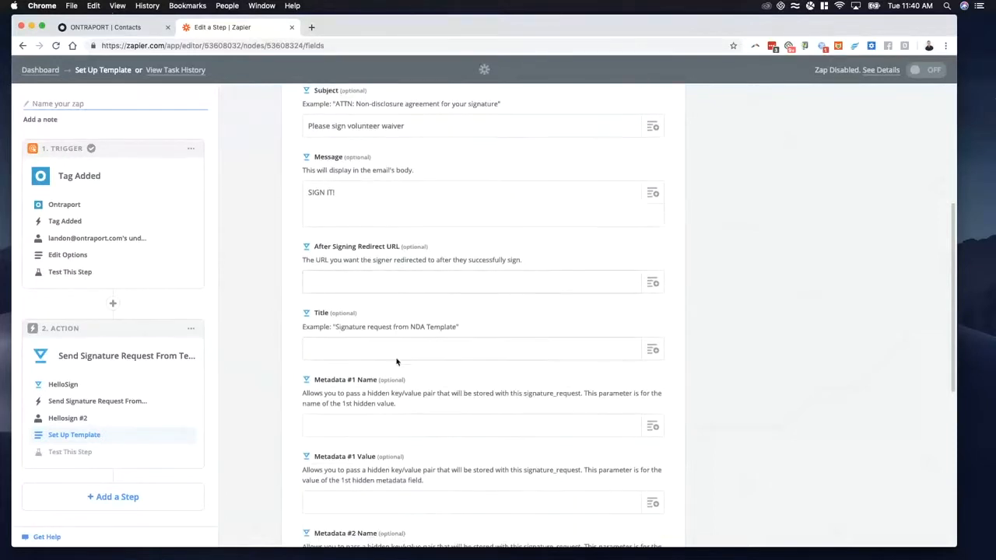
pyautogui.scroll(-8, 366, 358)
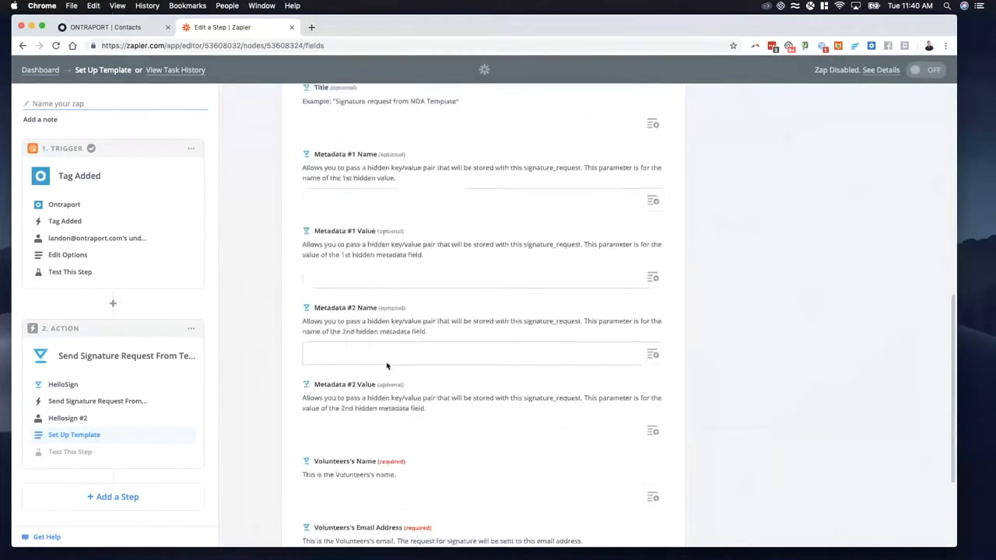
pyautogui.click(347, 379)
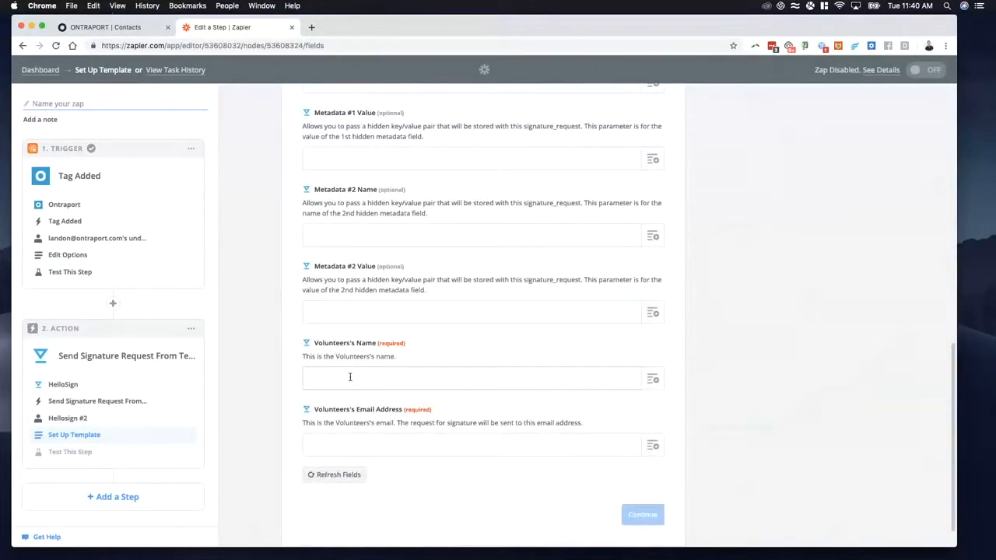
pyautogui.click(651, 380)
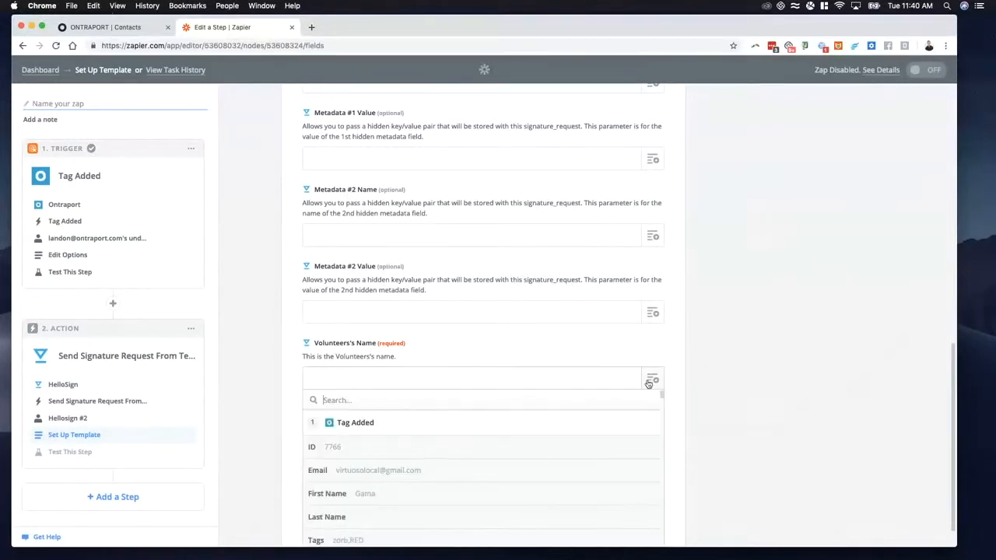
pyautogui.scroll(-1, 453, 472)
pyautogui.click(403, 469)
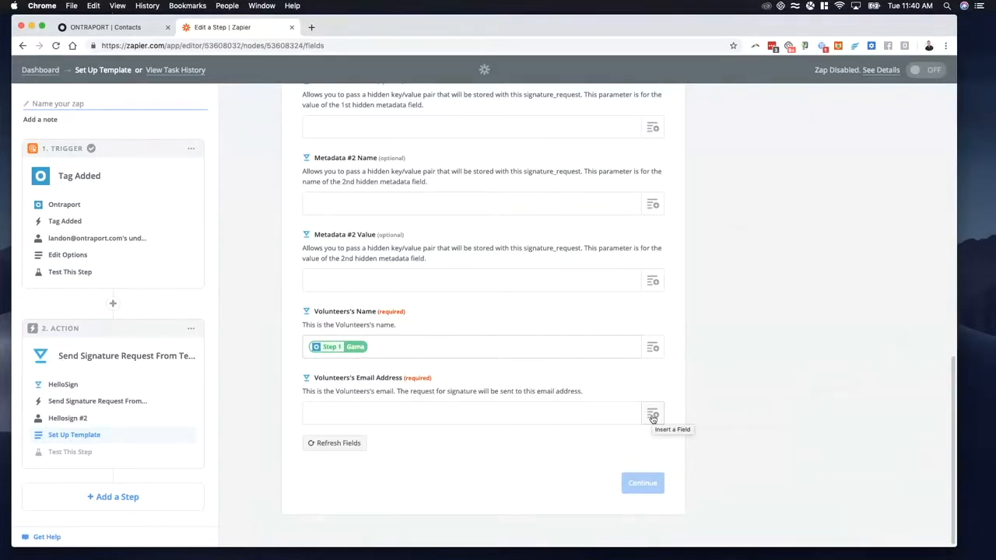
# Step: Map Volunteers's Email Address to the trigger's Email field and continue to the HelloSign test
pyautogui.click(653, 416)
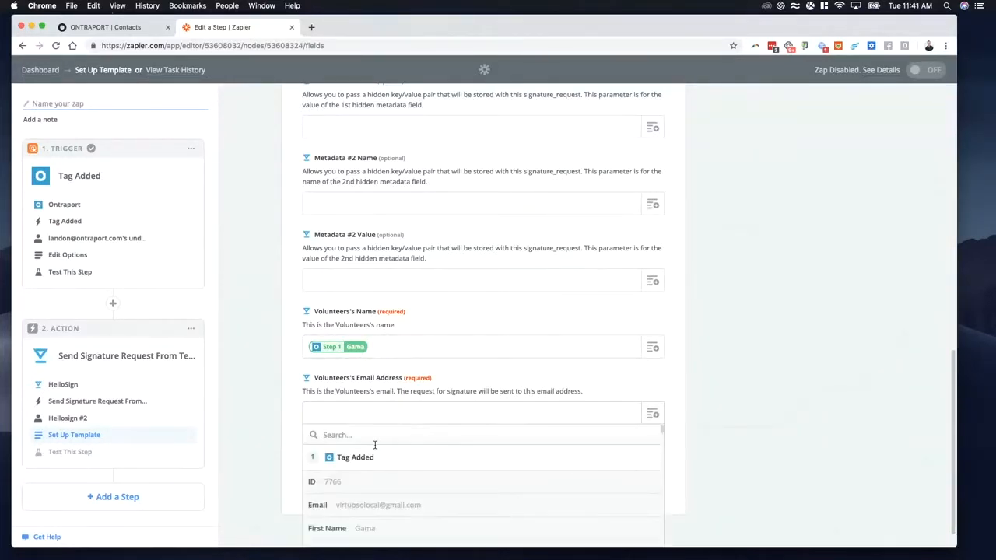
pyautogui.scroll(-1, 415, 474)
pyautogui.click(413, 489)
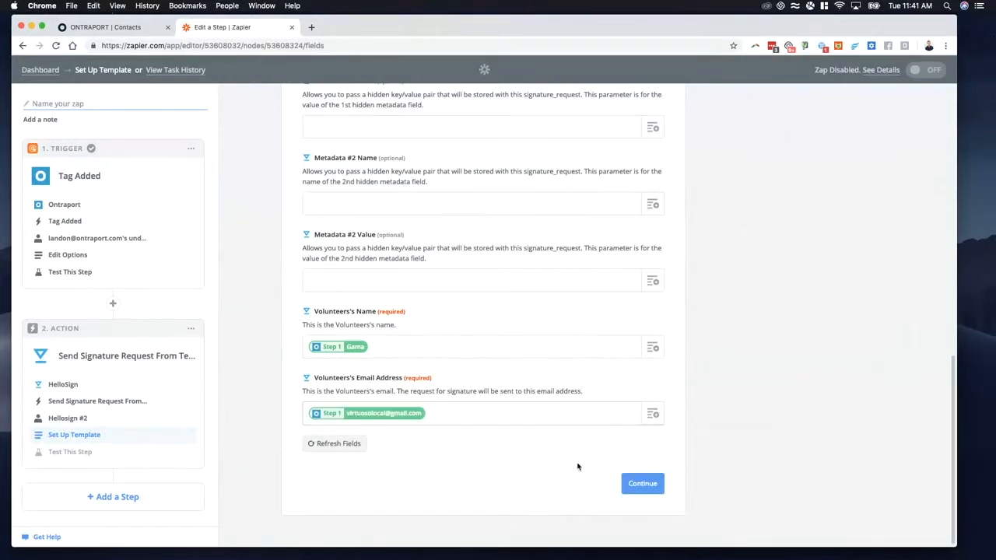
pyautogui.click(644, 484)
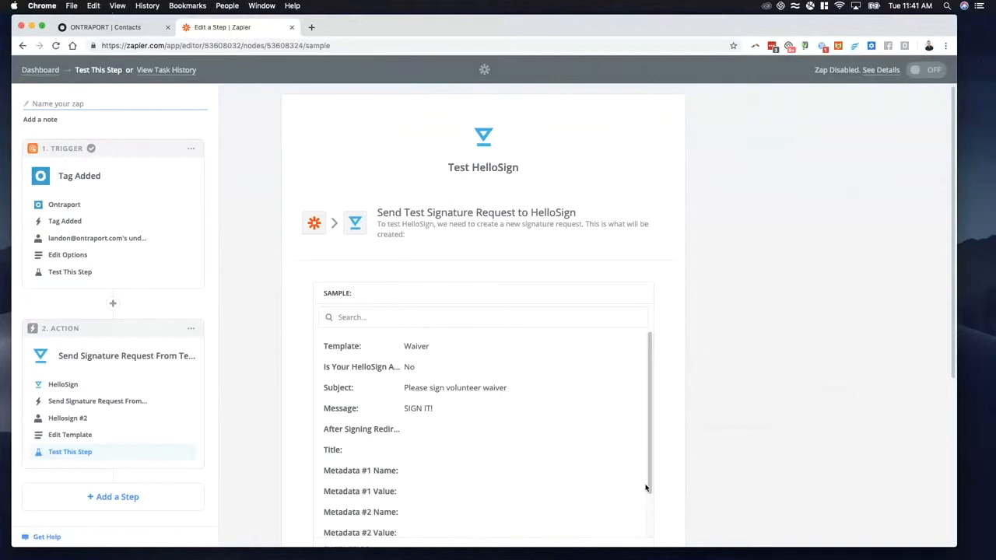
# Step: Send the test signature request to HelloSign, then skip the test for this step and review the sample data
pyautogui.scroll(-5, 282, 366)
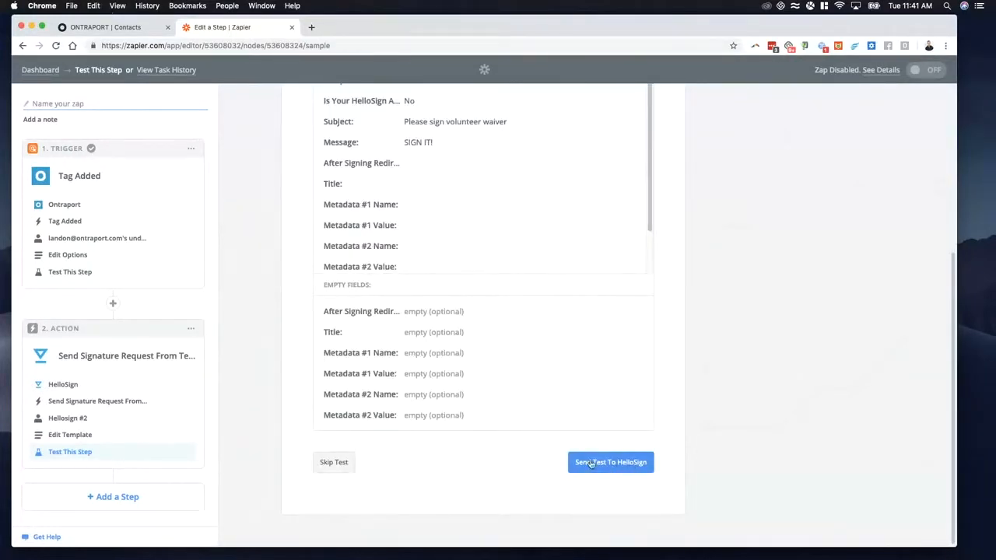
pyautogui.click(605, 465)
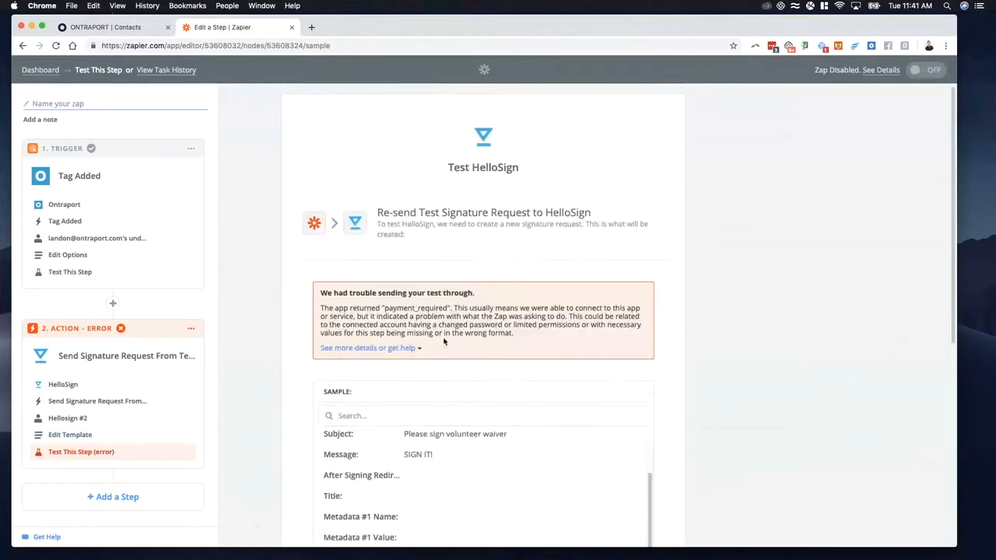
pyautogui.moveTo(346, 309); pyautogui.dragTo(451, 325)
pyautogui.click(451, 325)
pyautogui.scroll(-8, 454, 366)
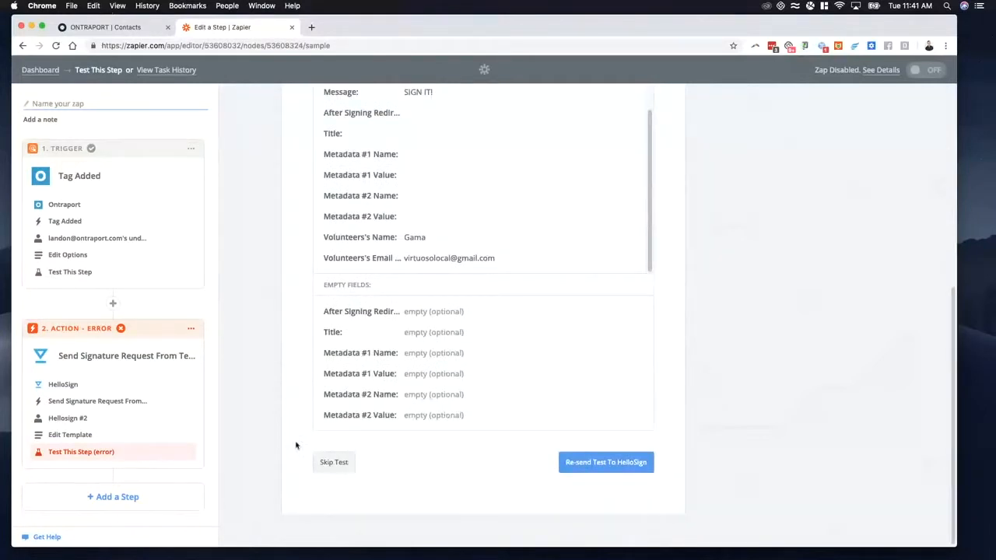
pyautogui.click(627, 465)
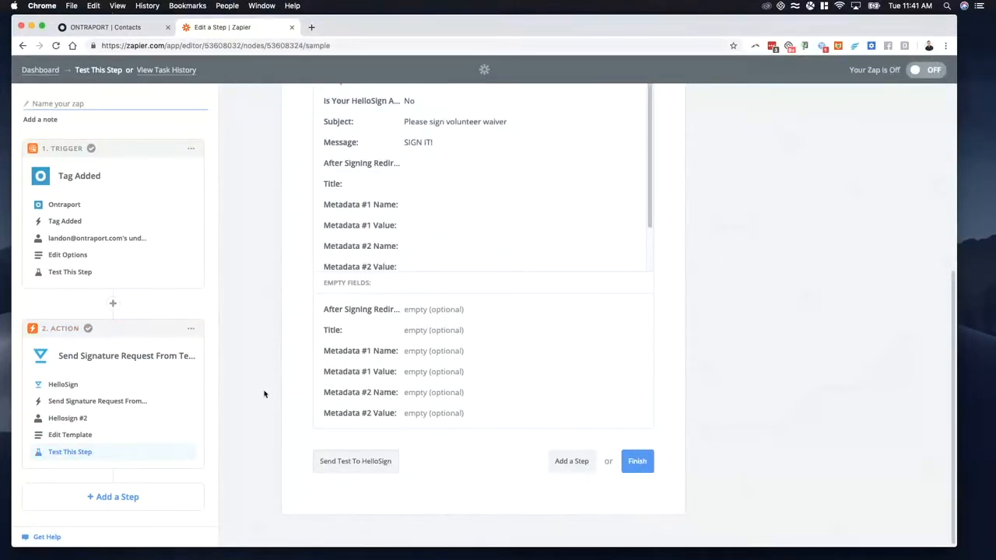
pyautogui.scroll(2, 264, 394)
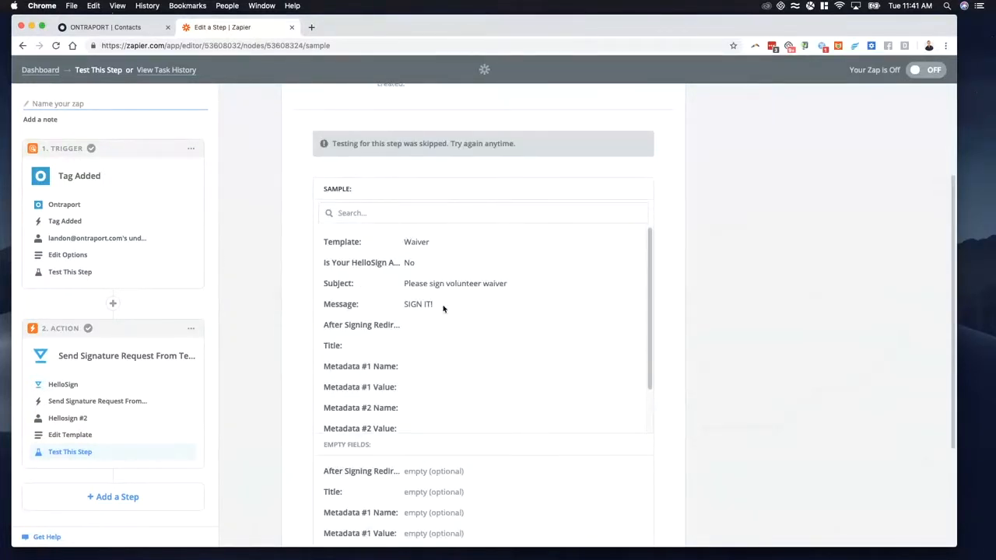
pyautogui.scroll(-5, 444, 309)
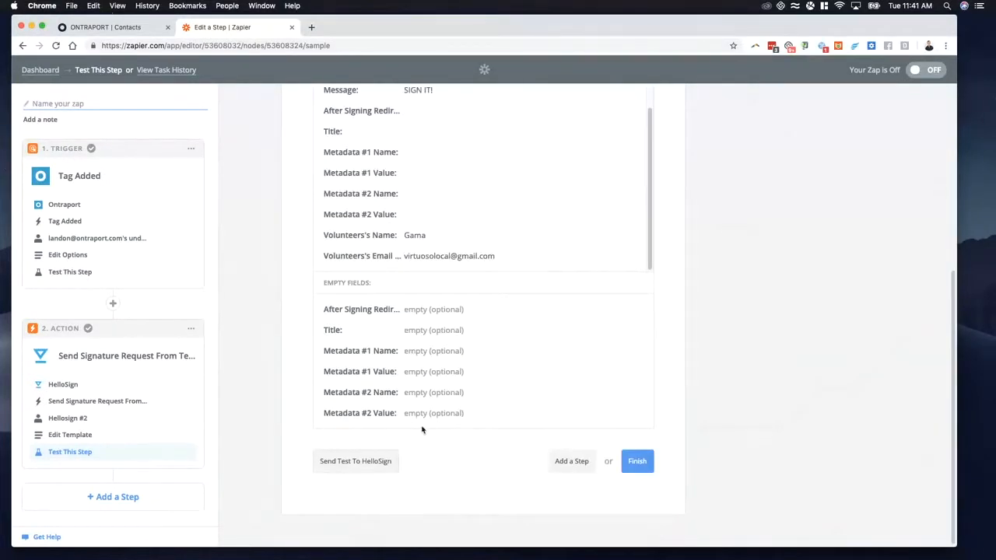
# Step: Reopen the HelloSign action's template setup and look through the Ontraport fields available for Volunteers's Name
pyautogui.scroll(3, 373, 451)
pyautogui.click(69, 436)
pyautogui.scroll(-3, 448, 354)
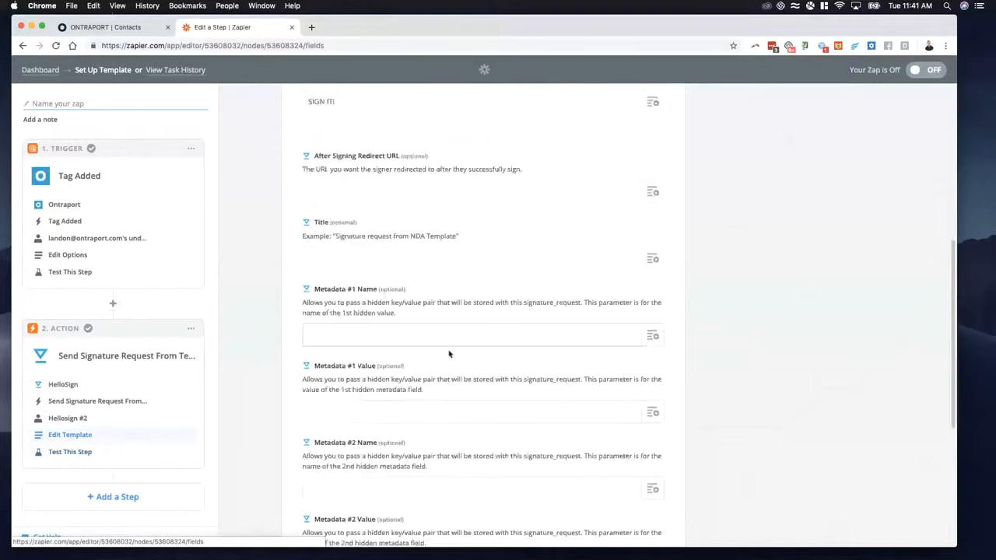
pyautogui.scroll(-4, 448, 353)
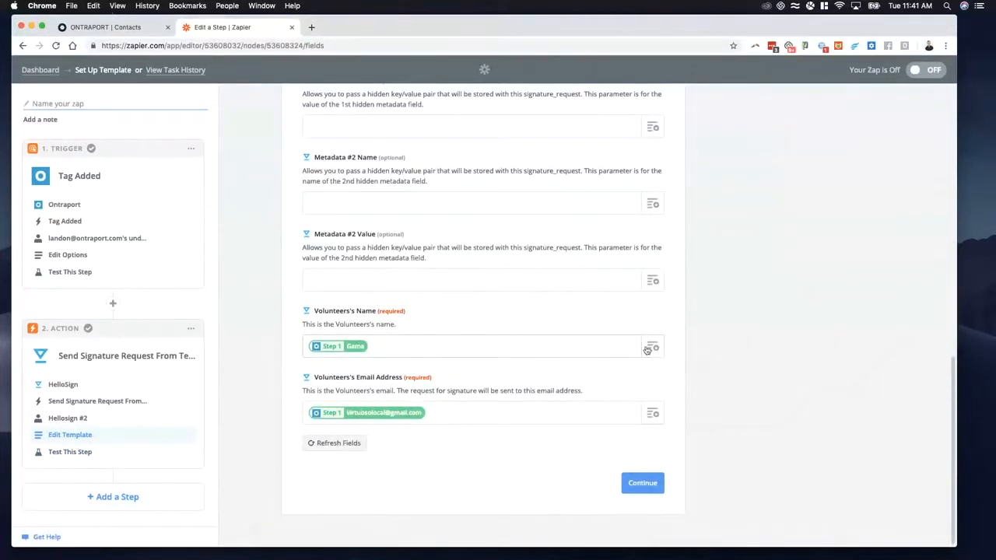
pyautogui.click(652, 348)
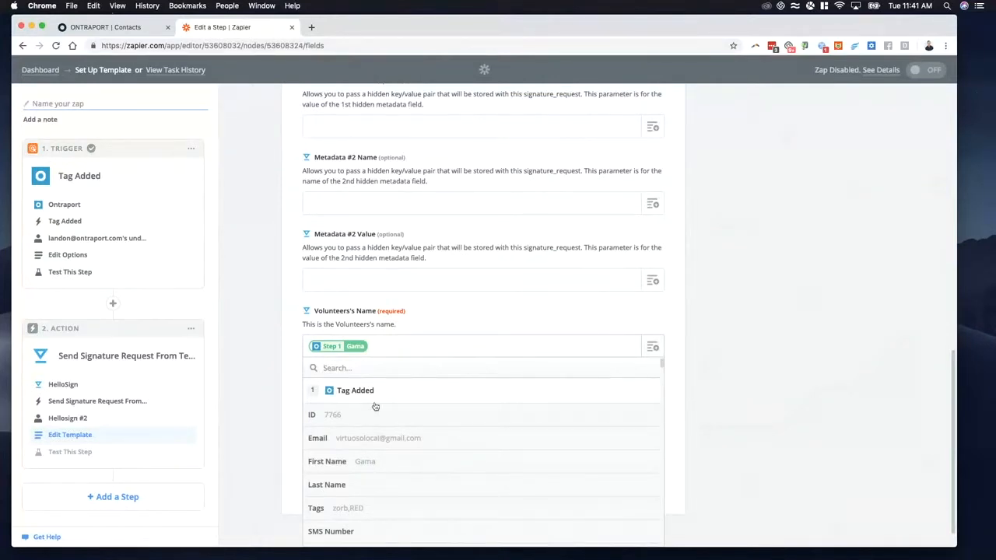
pyautogui.scroll(-10, 438, 438)
pyautogui.scroll(-15, 443, 438)
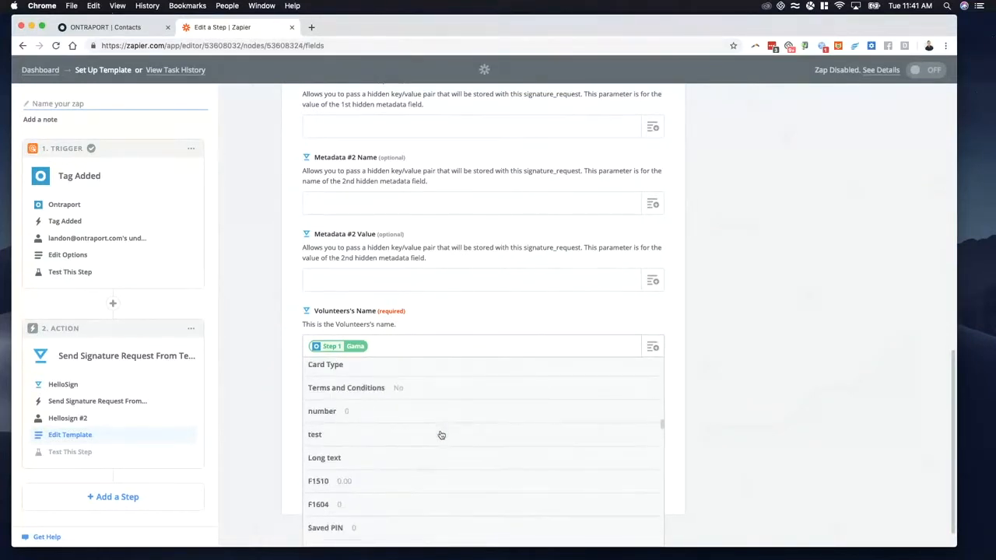
pyautogui.scroll(-15, 432, 434)
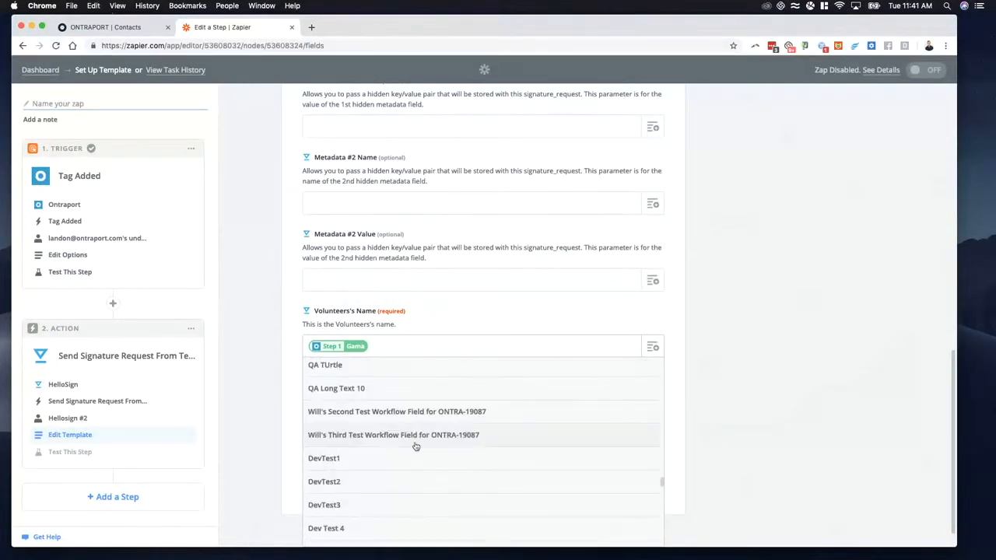
pyautogui.scroll(-5, 399, 464)
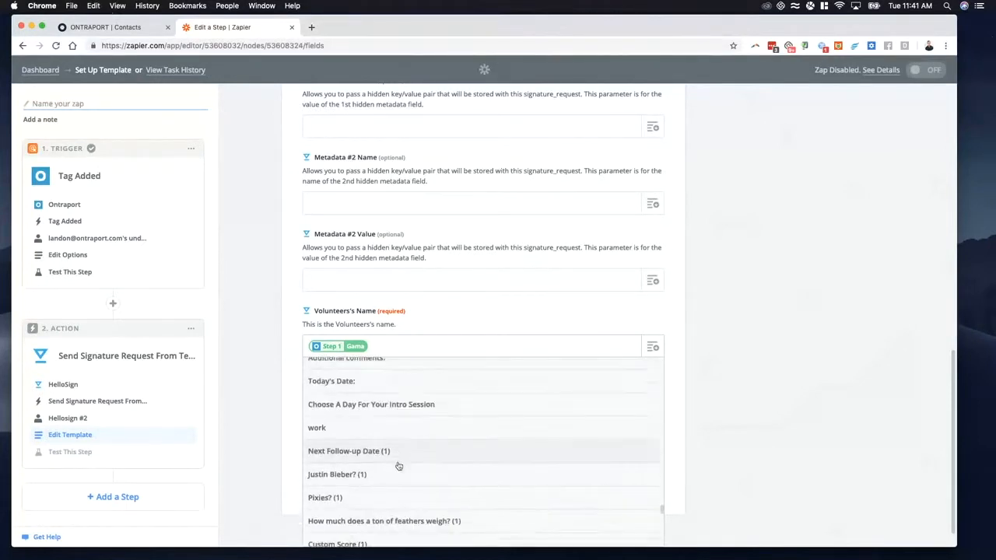
pyautogui.scroll(10, 389, 439)
pyautogui.scroll(10, 387, 437)
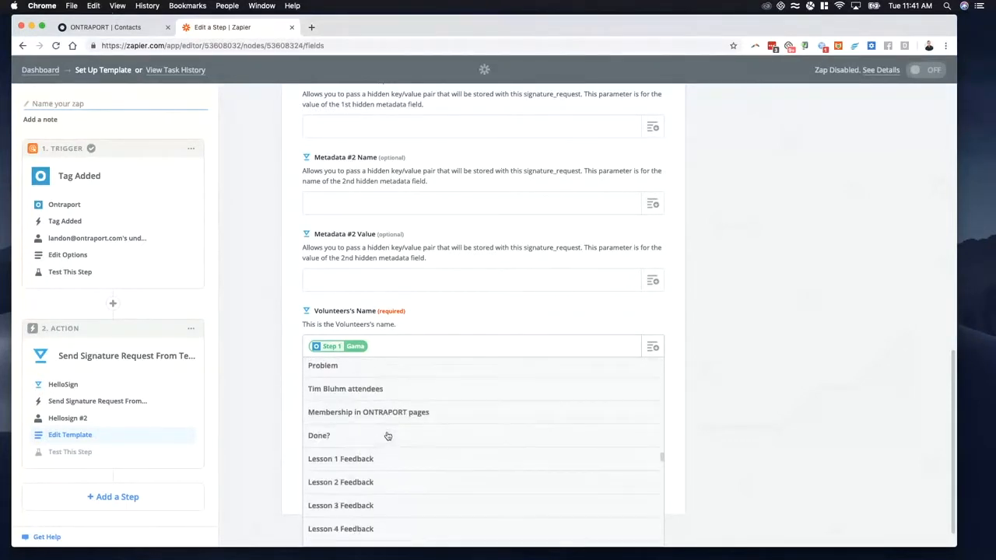
pyautogui.scroll(5, 370, 398)
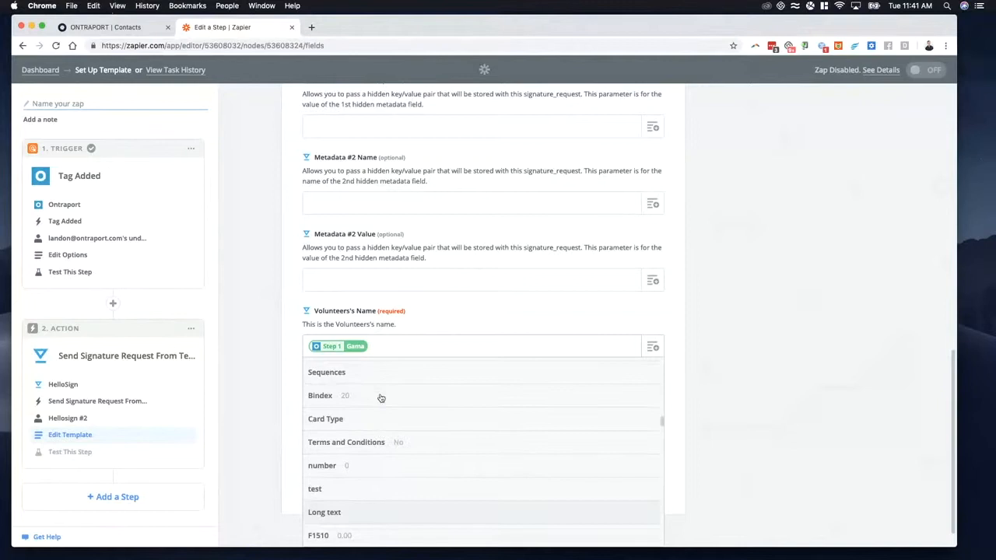
pyautogui.click(257, 375)
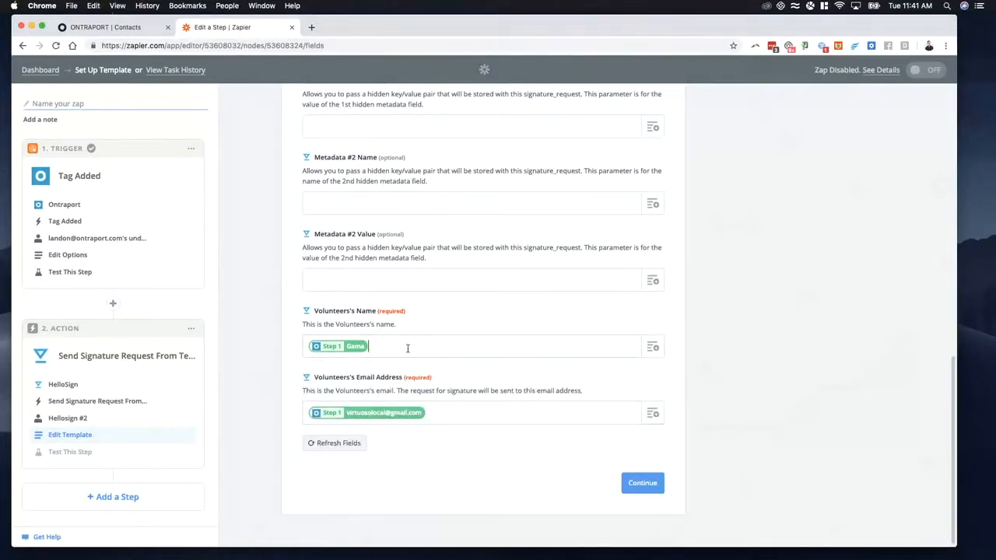
# Step: Add the trigger's Last Name field after the first name in Volunteers's Name and continue to the test page
pyautogui.click(652, 347)
pyautogui.click(379, 481)
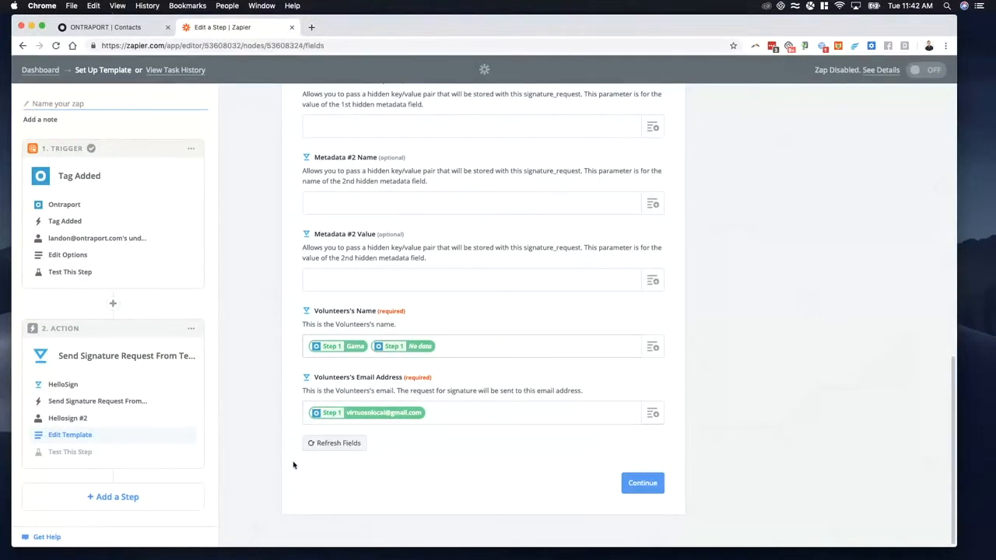
pyautogui.click(627, 483)
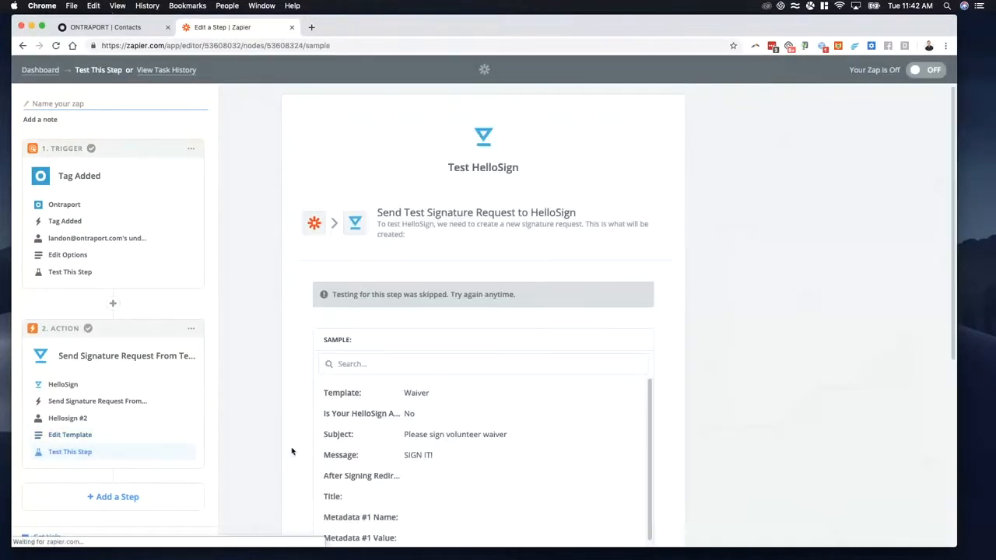
# Step: Finish the Zap's setup and name it "hellosign/op demo"
pyautogui.scroll(-3, 261, 375)
pyautogui.scroll(-2, 262, 375)
pyautogui.scroll(5, 243, 364)
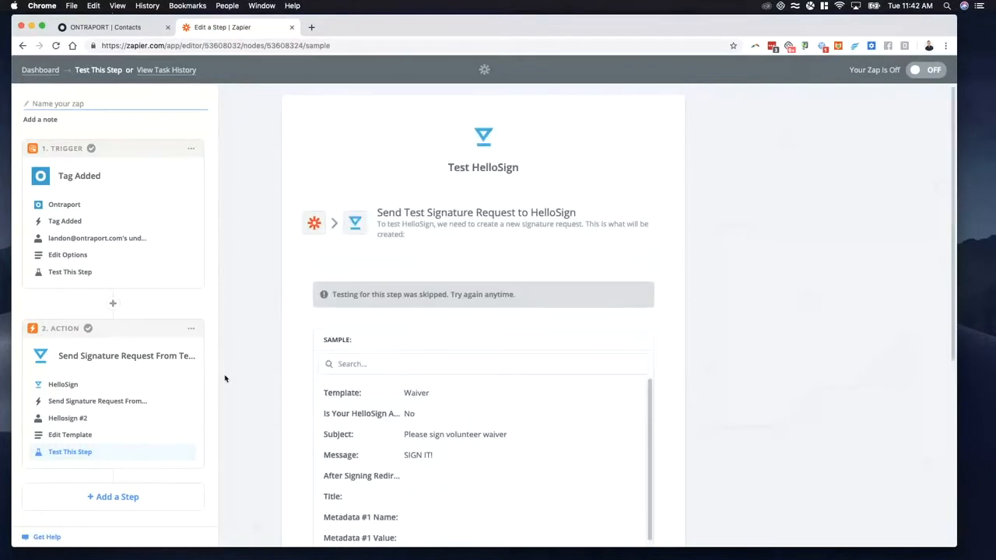
pyautogui.scroll(-5, 595, 391)
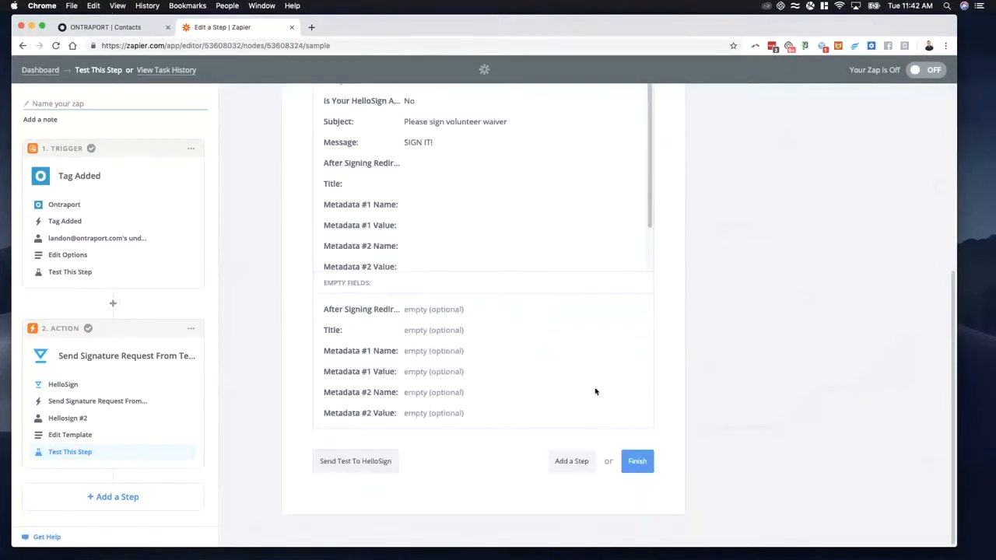
pyautogui.click(643, 466)
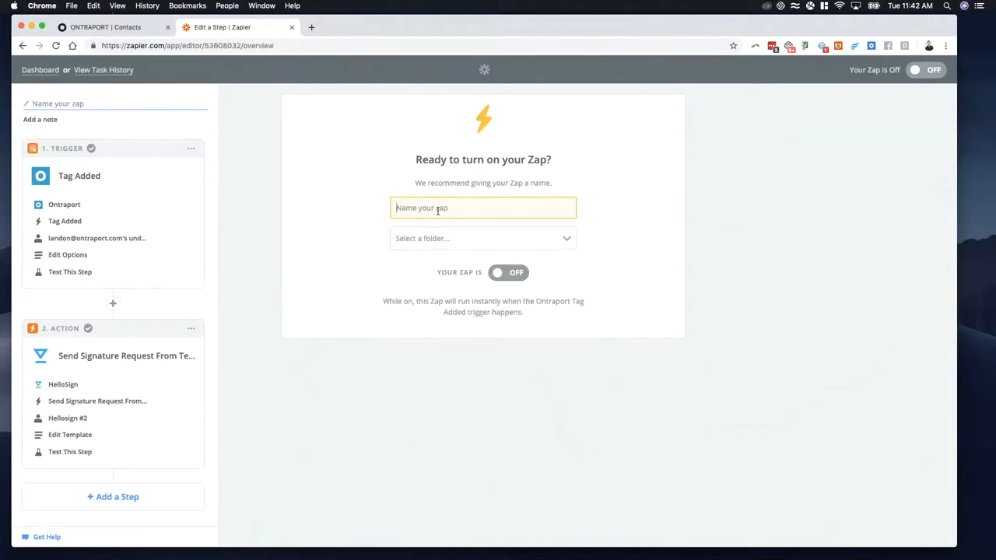
pyautogui.write('hellosign')
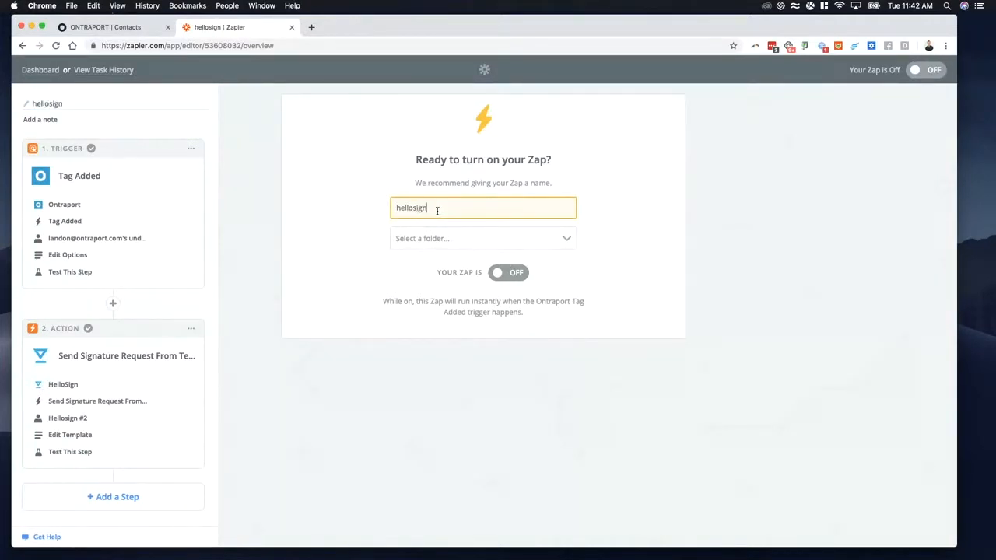
pyautogui.write('/op demo')
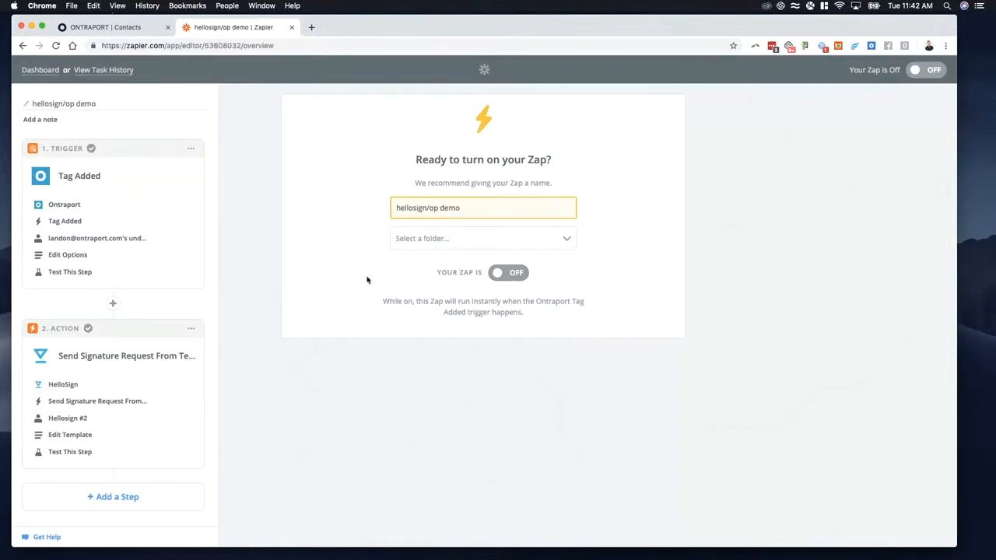
# Step: Return to the dashboard and start making a new Zap
pyautogui.click(47, 71)
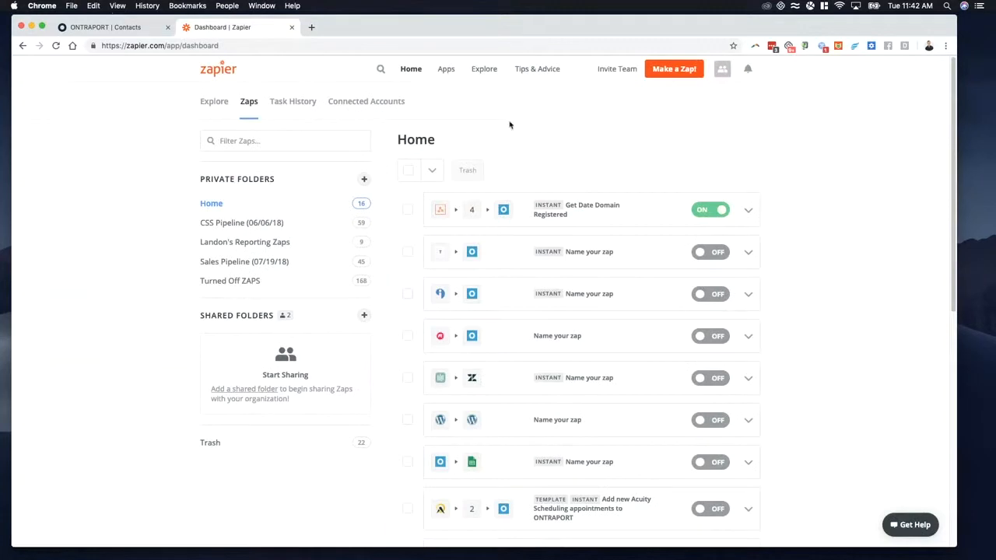
pyautogui.click(674, 68)
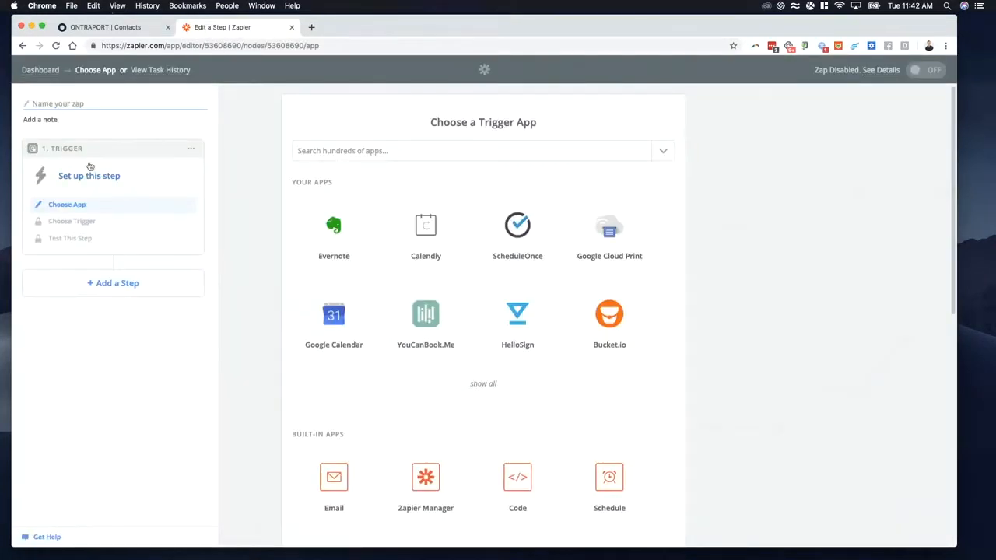
# Step: Choose HelloSign as the new Zap's trigger app with Signature Request Signed as the trigger
pyautogui.click(422, 151)
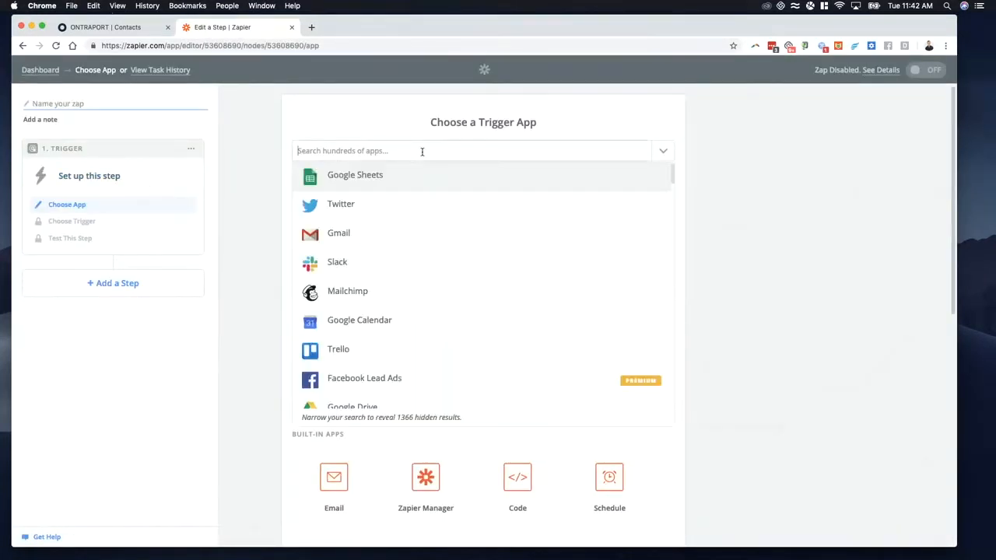
pyautogui.write('hello')
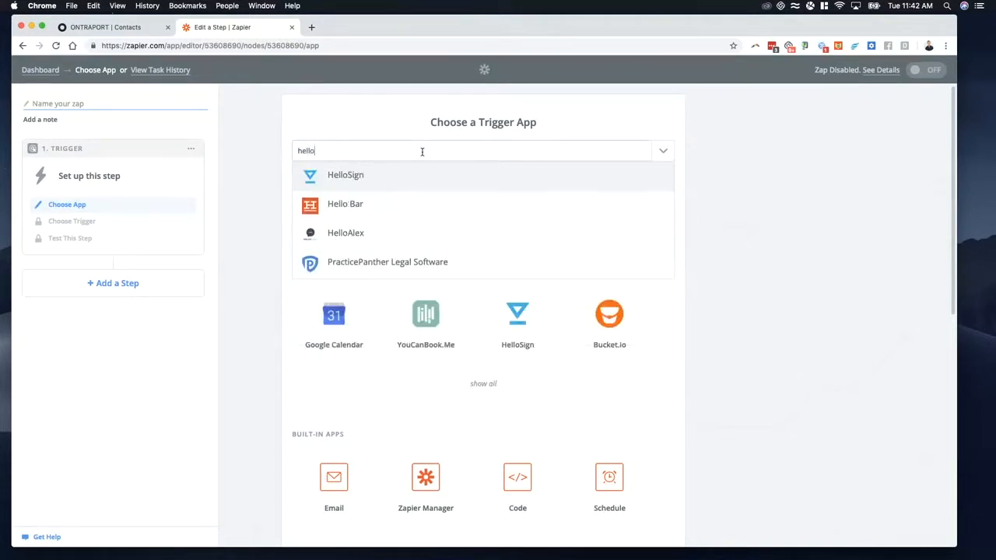
pyautogui.click(414, 173)
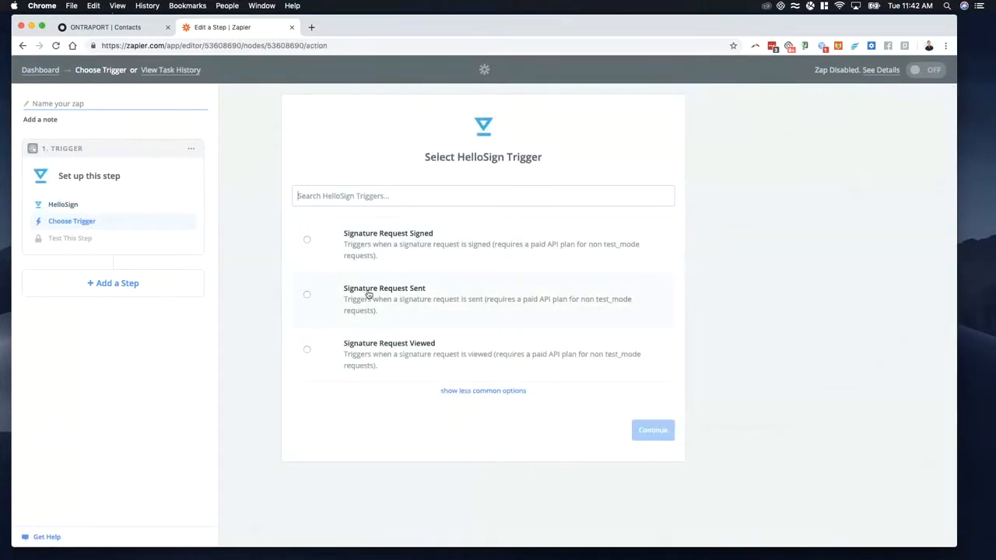
pyautogui.click(307, 240)
pyautogui.click(639, 428)
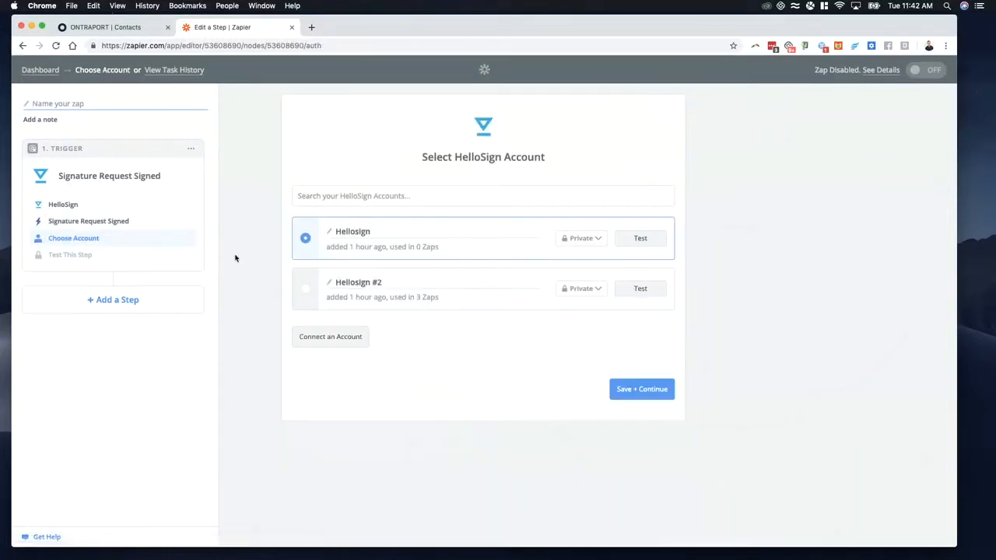
# Step: Select the Hellosign #2 account for the trigger and save it
pyautogui.moveTo(326, 301); pyautogui.dragTo(391, 321)
pyautogui.click(306, 291)
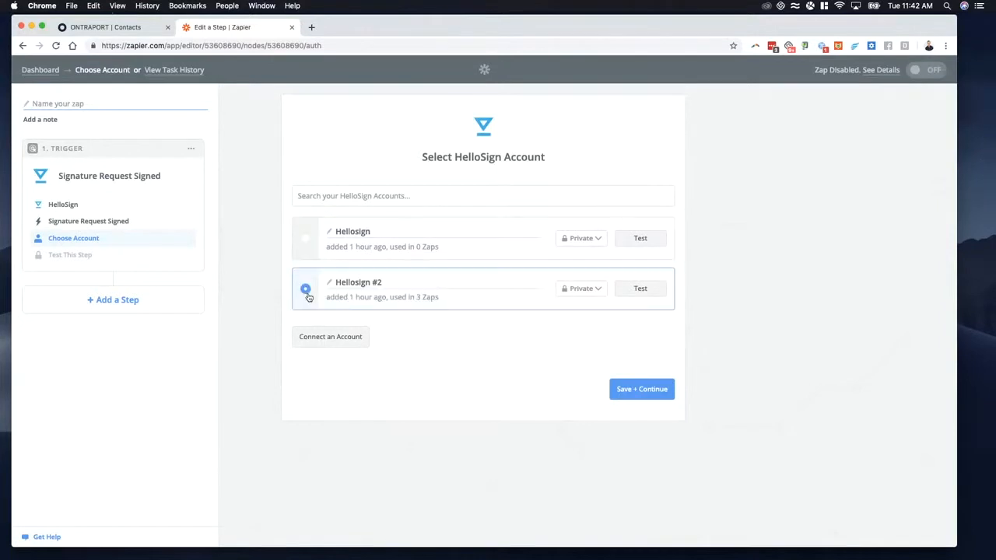
pyautogui.click(660, 392)
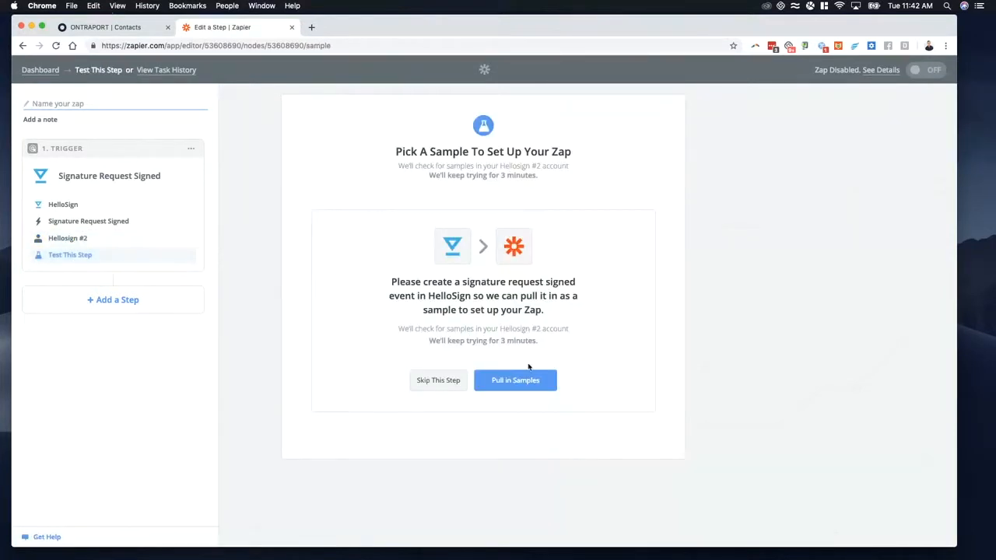
# Step: Start pulling in trigger samples, then skip that test and continue with the default sample
pyautogui.click(520, 386)
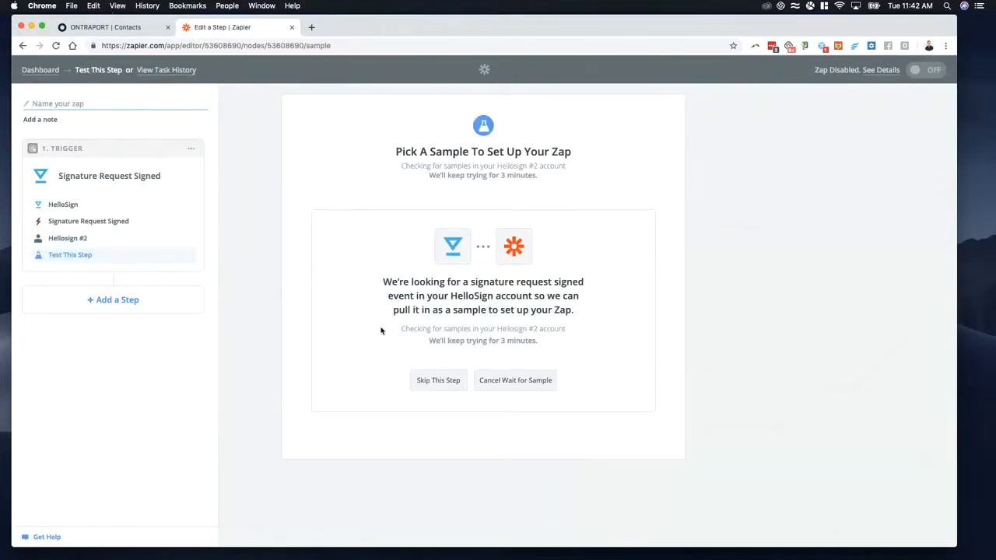
pyautogui.click(437, 380)
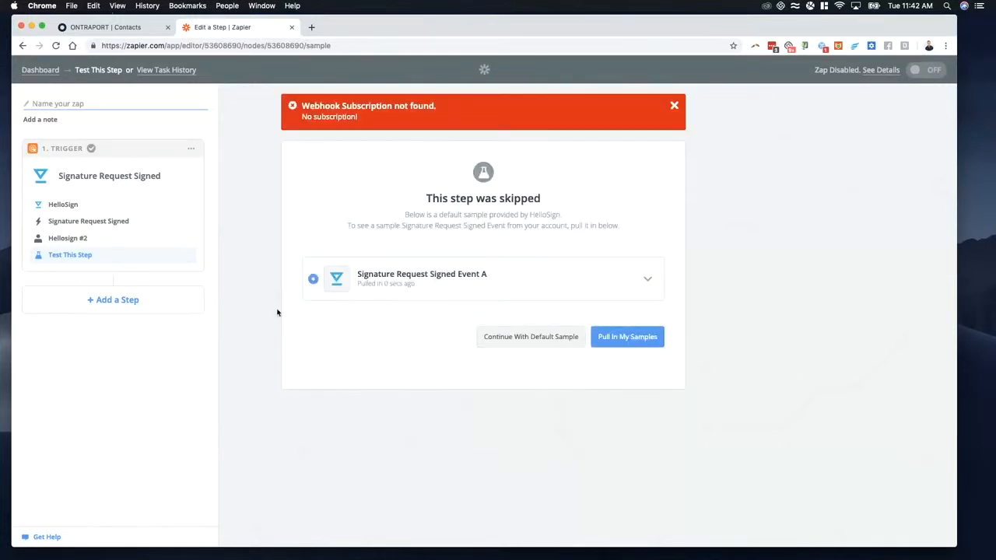
pyautogui.moveTo(313, 105); pyautogui.dragTo(410, 119)
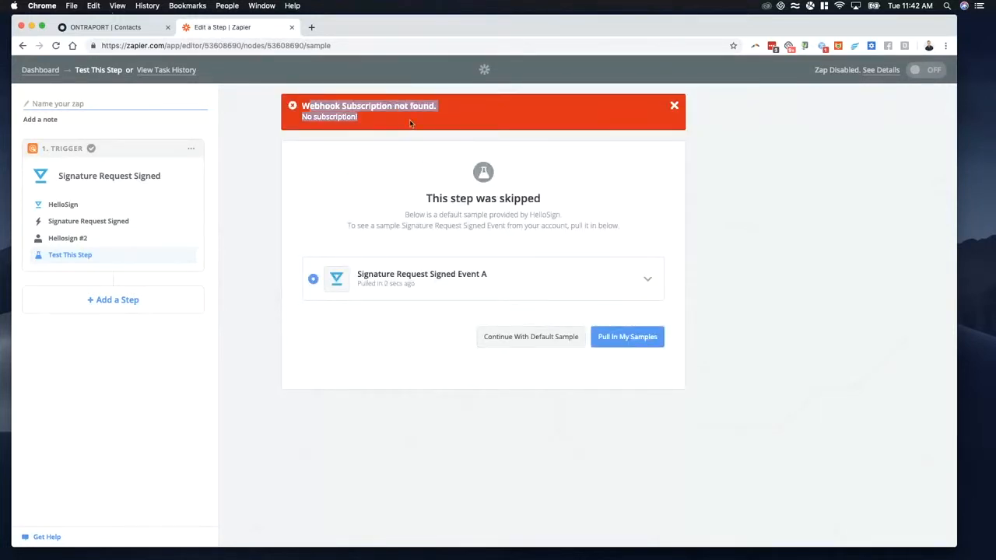
pyautogui.click(379, 144)
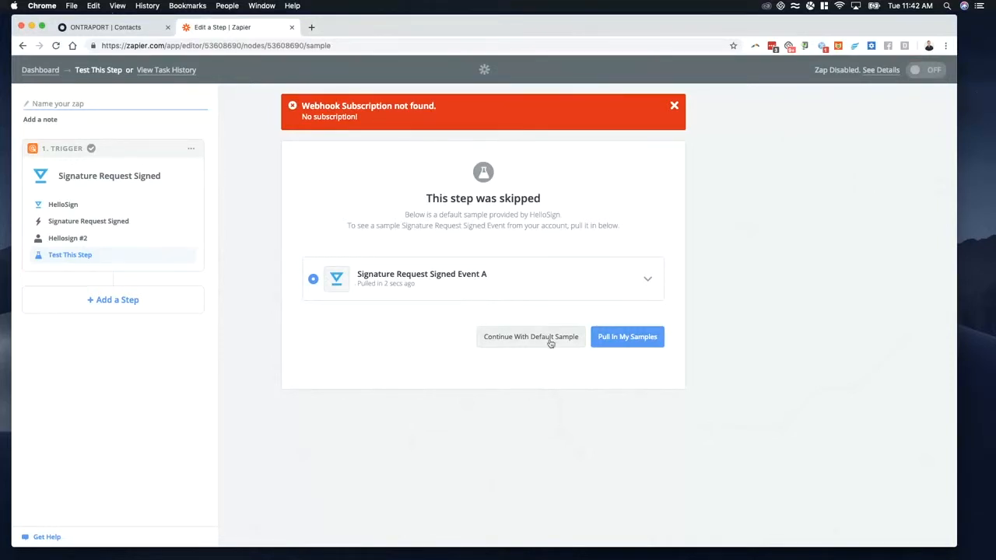
pyautogui.click(514, 342)
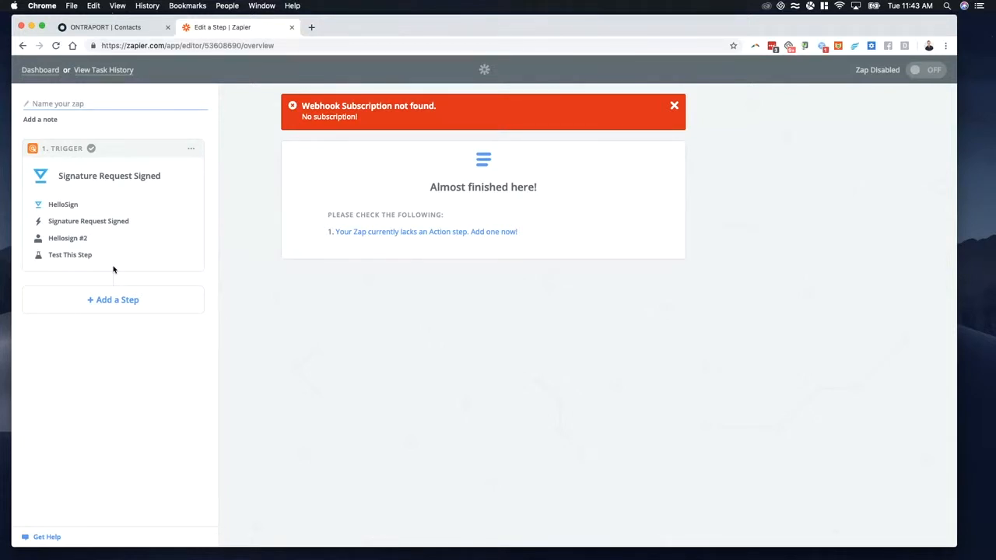
# Step: Add an Ontraport Create or Update Contact action and keep the preselected first Ontraport account
pyautogui.click(128, 308)
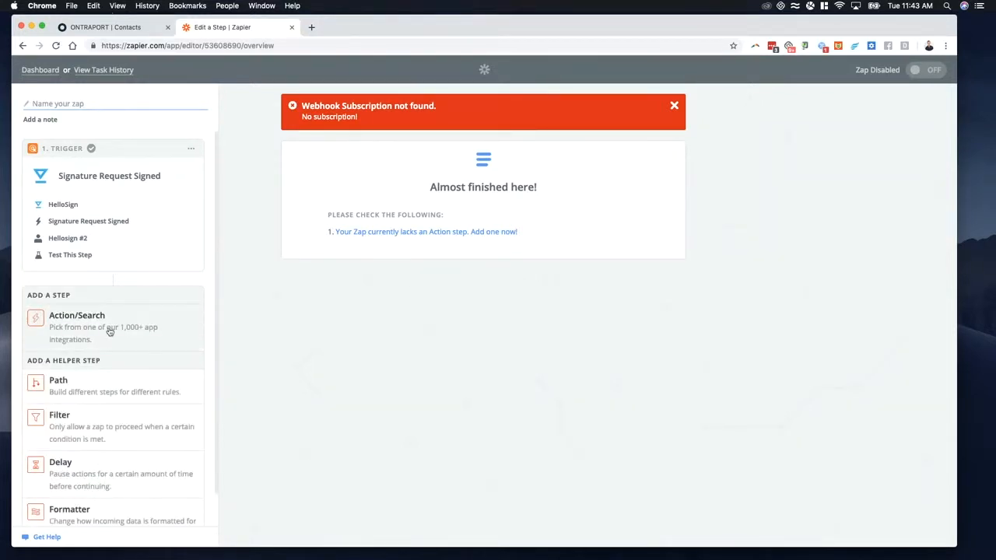
pyautogui.click(109, 325)
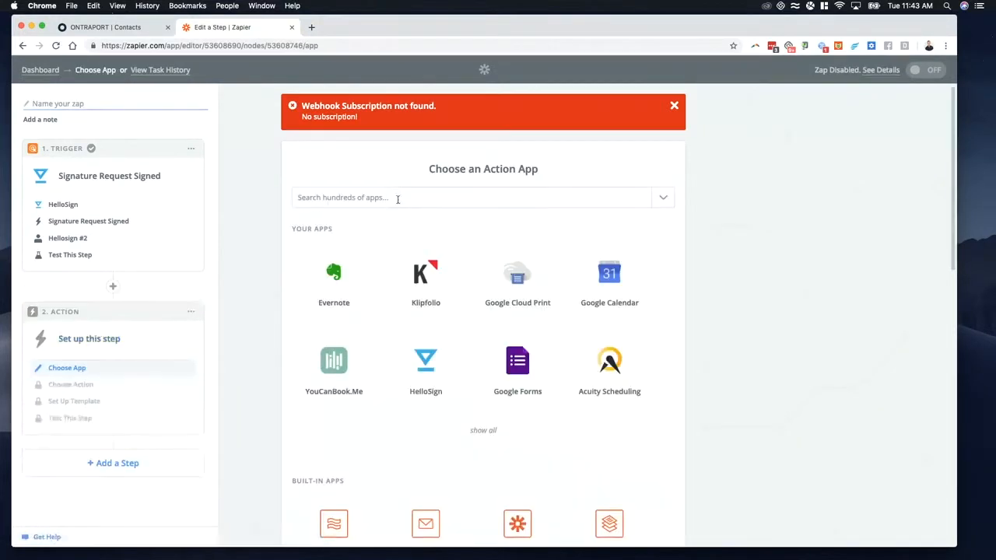
pyautogui.write('ontra')
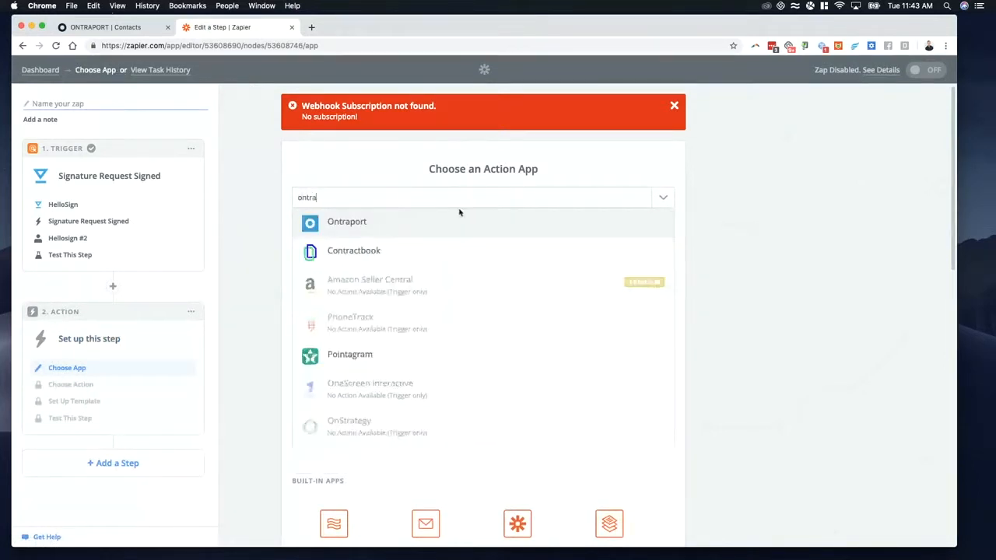
pyautogui.click(457, 213)
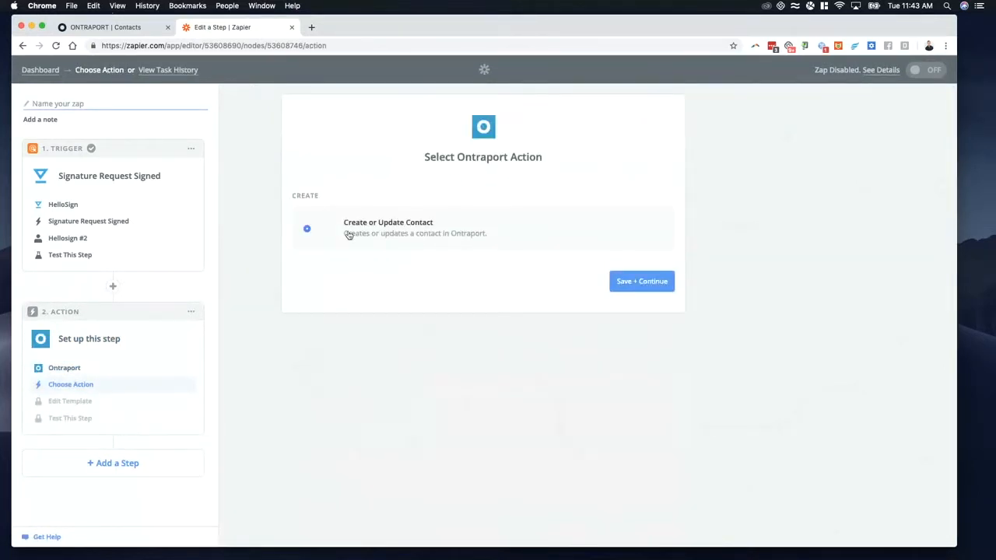
pyautogui.click(641, 290)
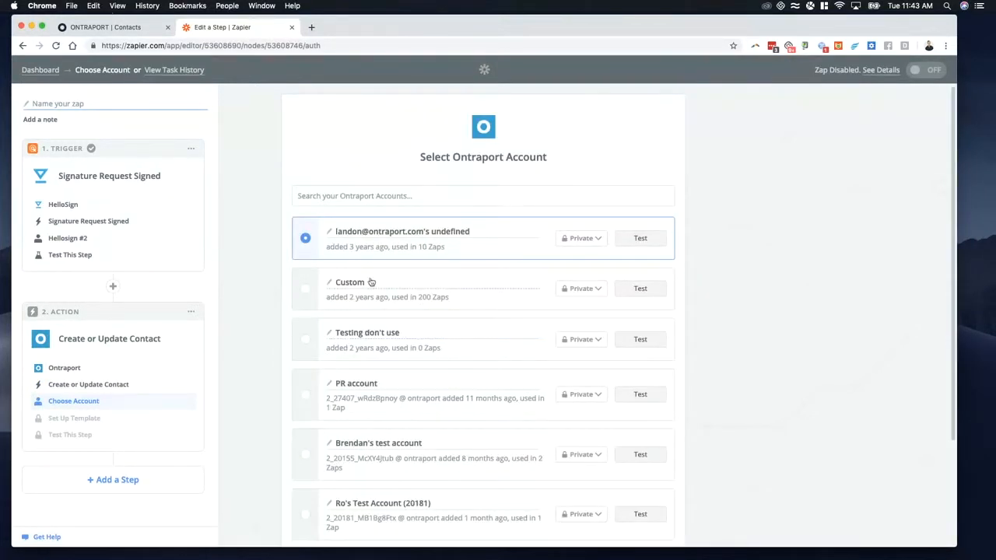
pyautogui.scroll(-3, 623, 333)
pyautogui.click(630, 485)
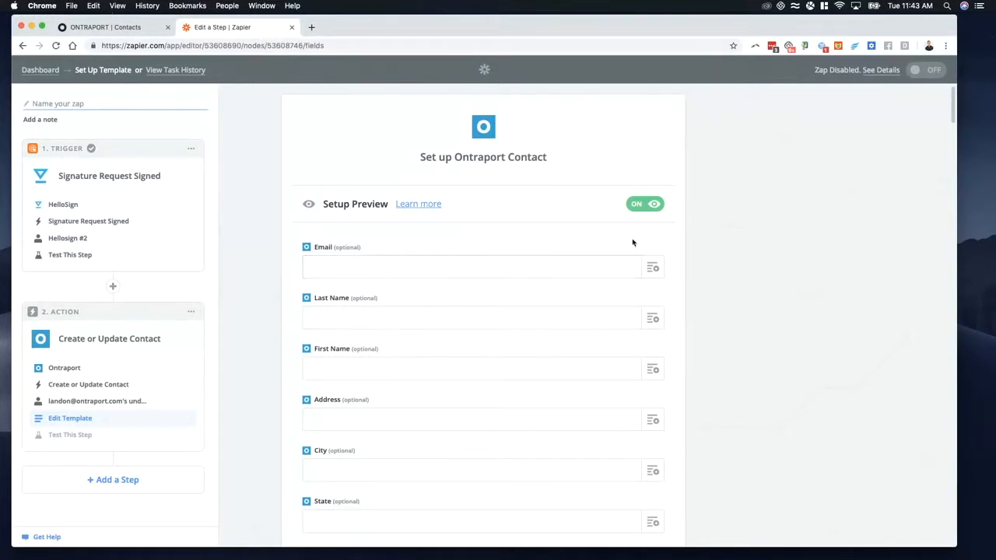
# Step: Look through the HelloSign fields available for the contact's Email and map it to Signatures Signer Email Address
pyautogui.click(620, 267)
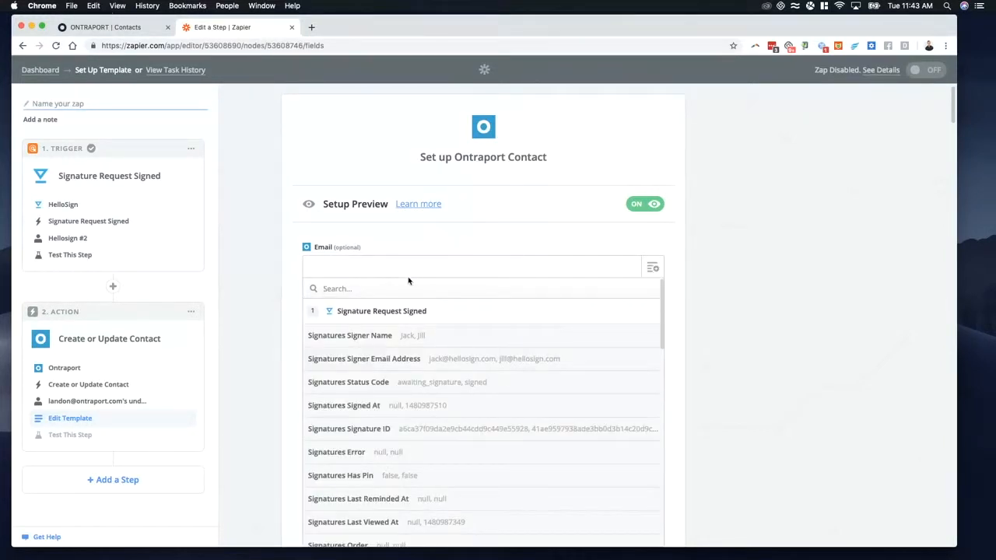
pyautogui.scroll(-2, 492, 396)
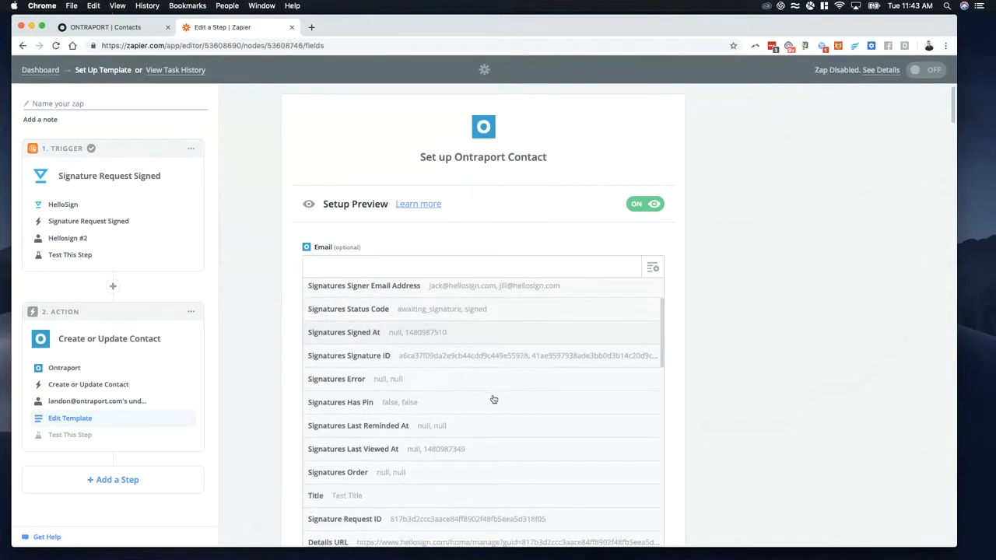
pyautogui.scroll(-3, 494, 399)
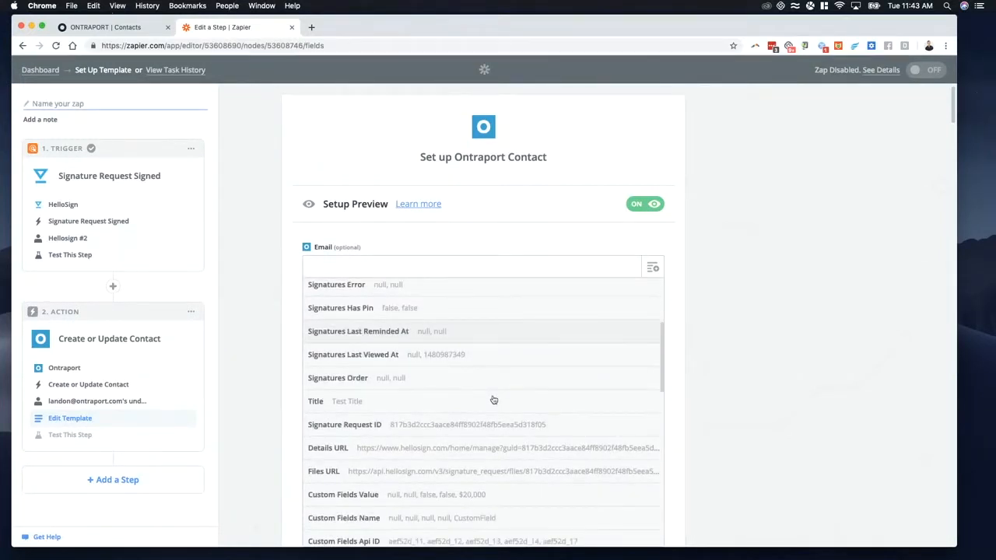
pyautogui.scroll(-2, 493, 400)
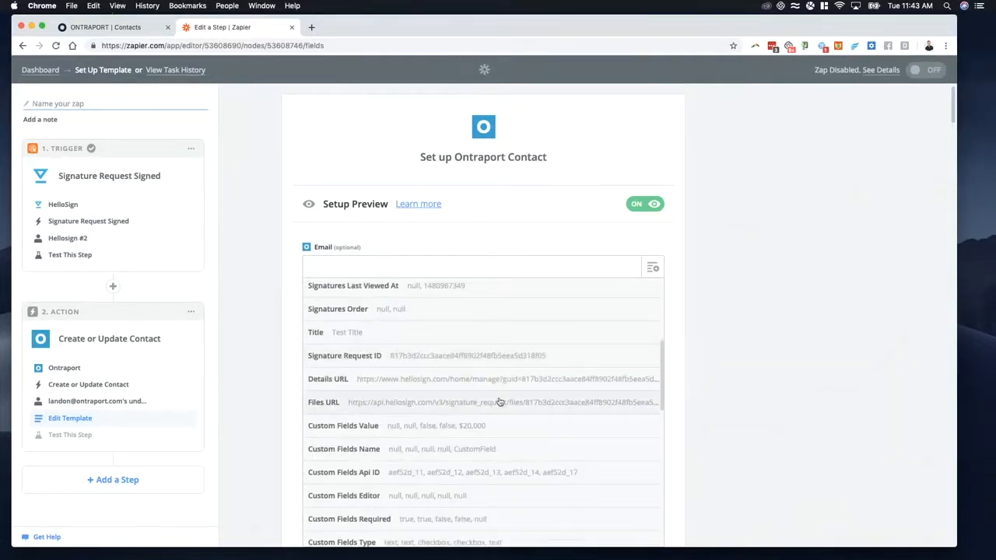
pyautogui.click(393, 264)
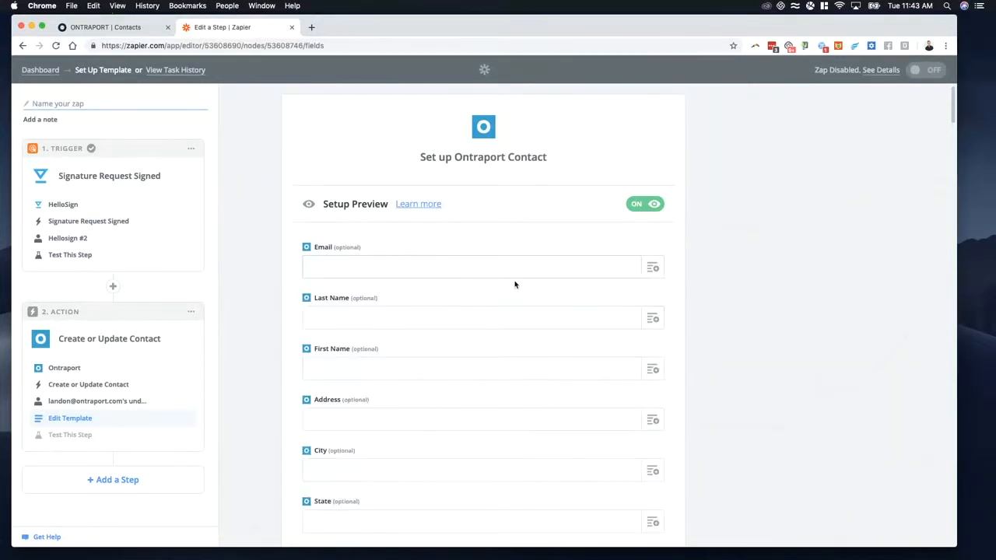
pyautogui.click(652, 269)
pyautogui.write('email')
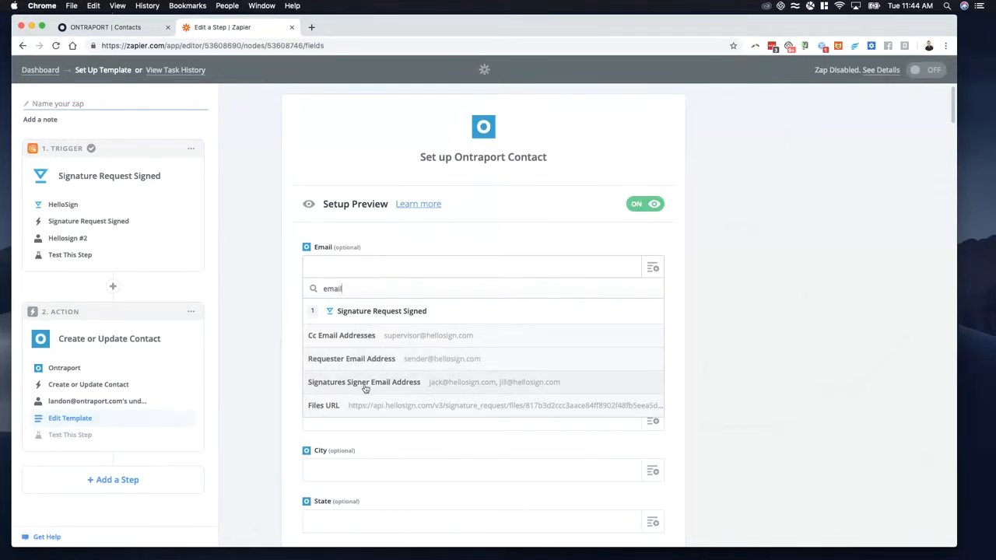
pyautogui.click(365, 384)
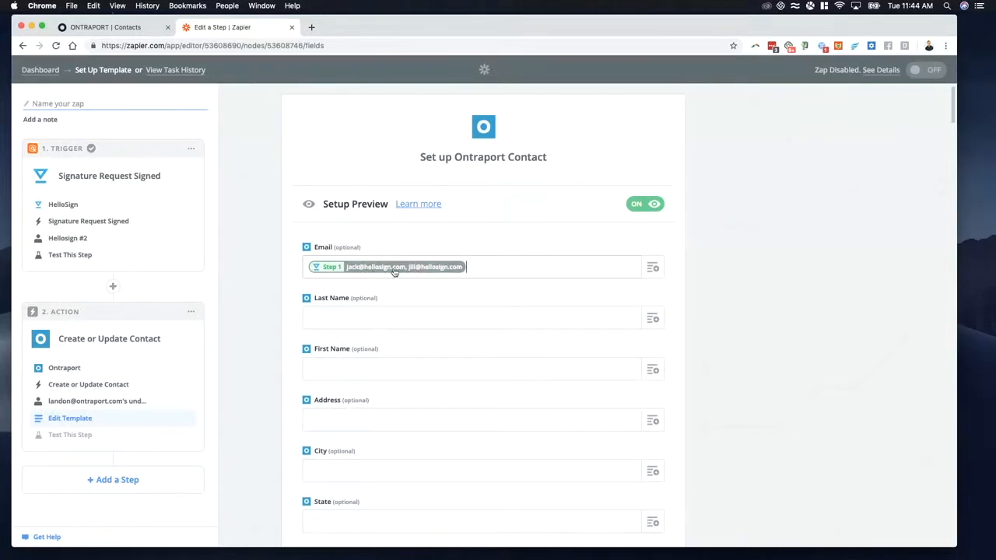
# Step: Find the Tag field in the Ontraport contact template and set it to Interest 1
pyautogui.scroll(-2, 427, 267)
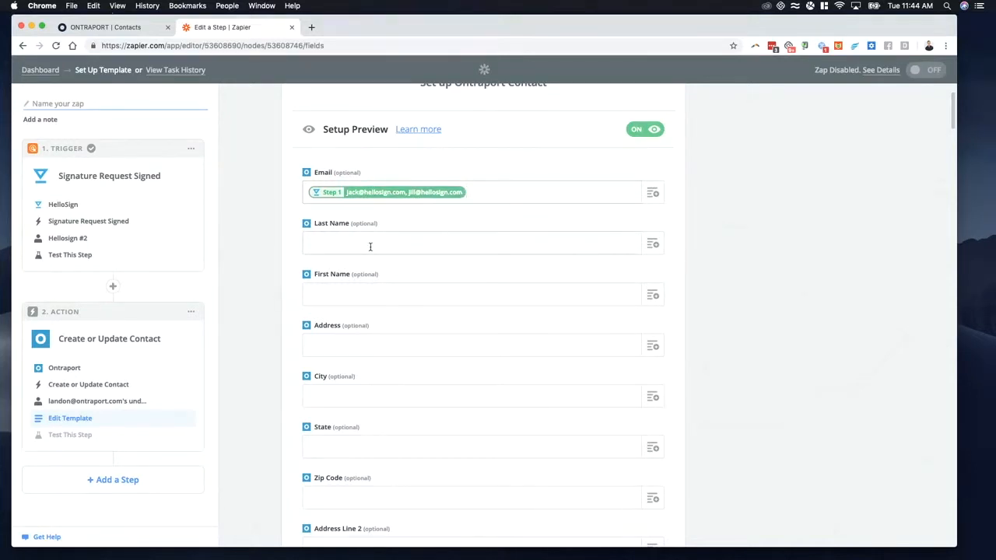
pyautogui.scroll(-8, 422, 287)
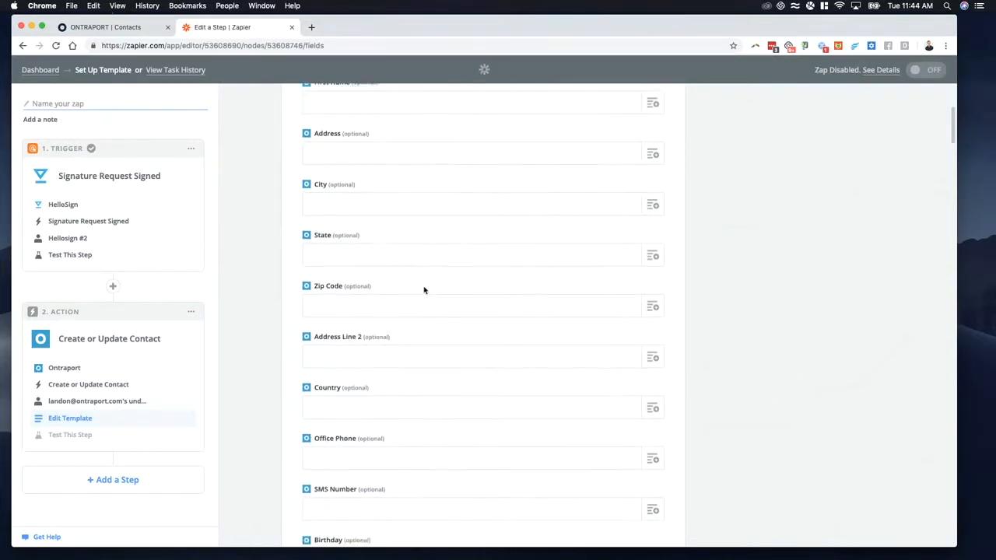
pyautogui.scroll(-15, 425, 294)
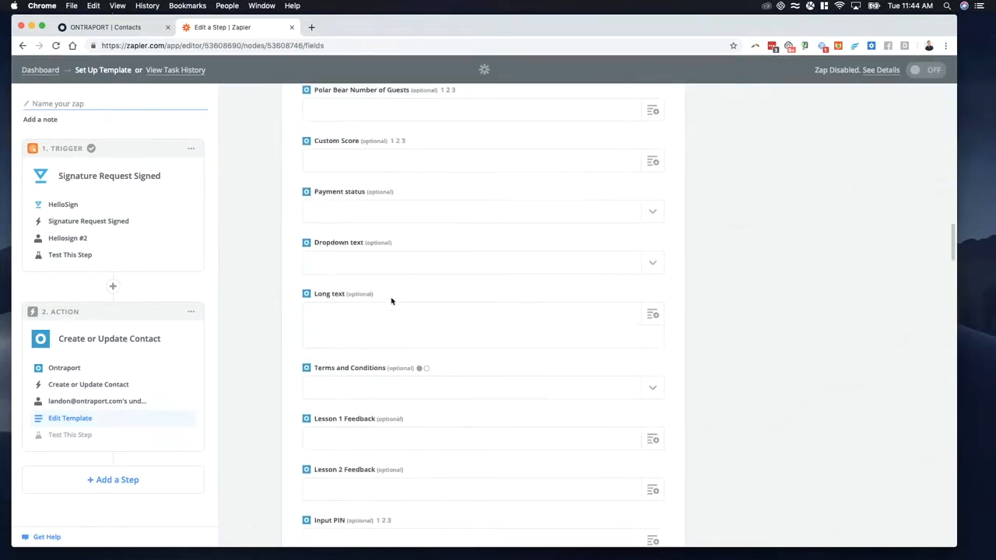
pyautogui.press('super+f')
pyautogui.write('tag')
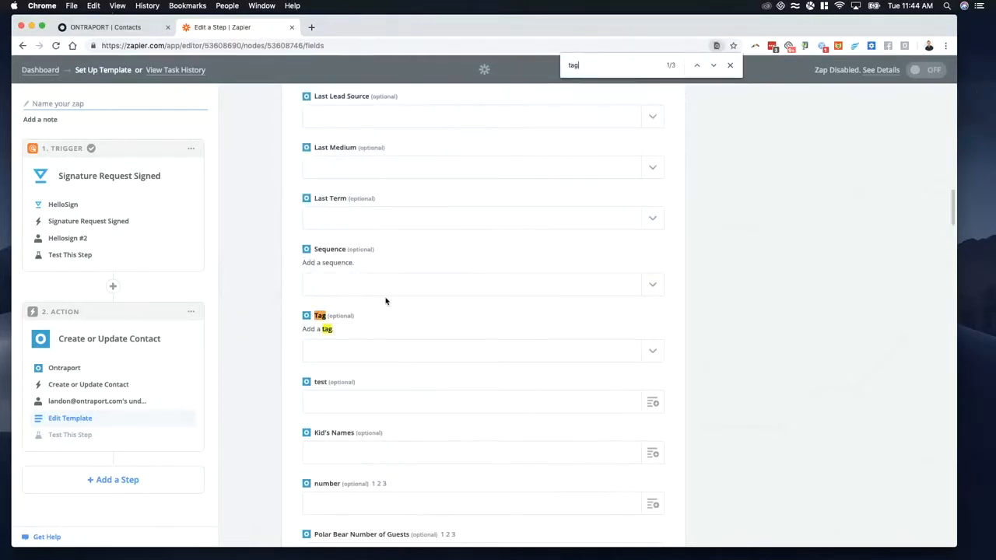
pyautogui.click(359, 350)
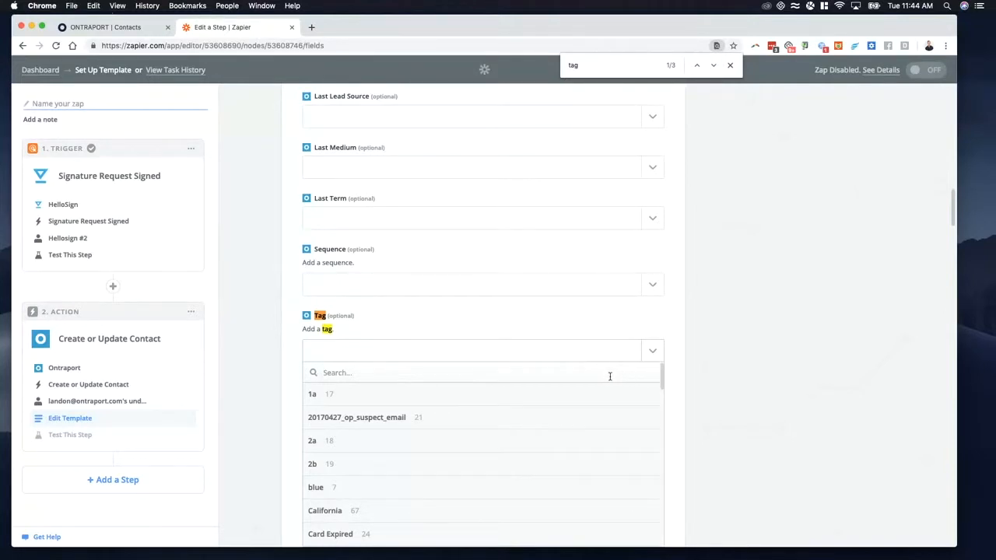
pyautogui.scroll(-1, 442, 465)
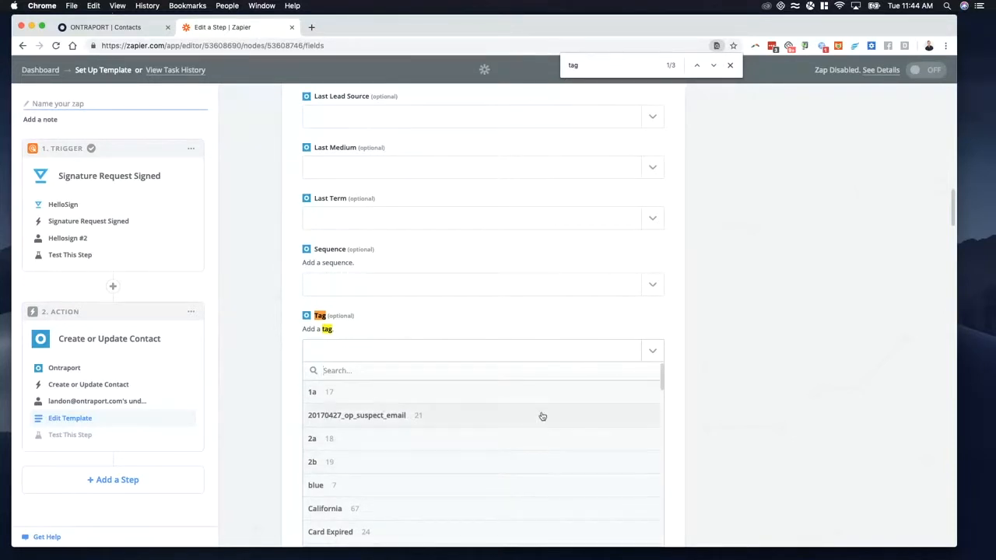
pyautogui.scroll(-6, 466, 435)
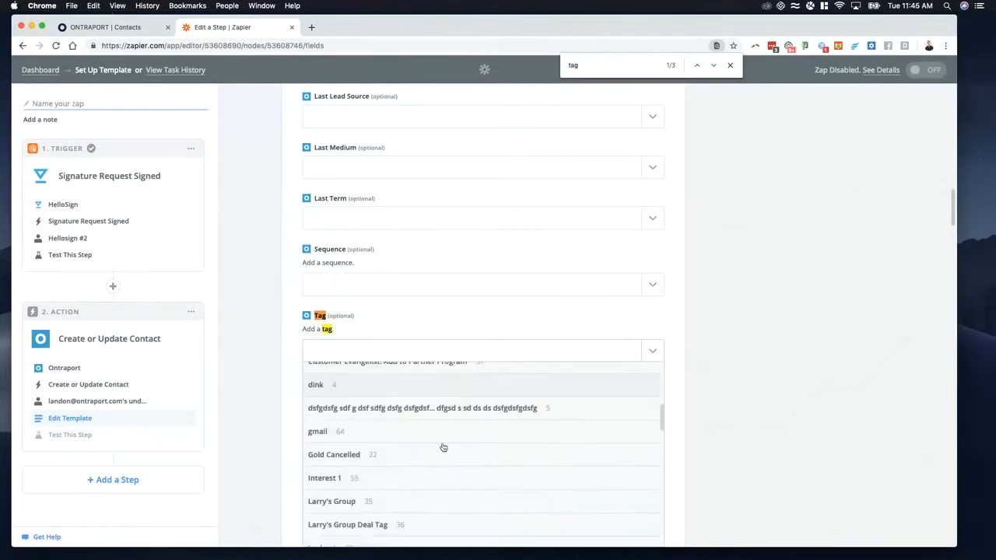
pyautogui.scroll(-1, 413, 459)
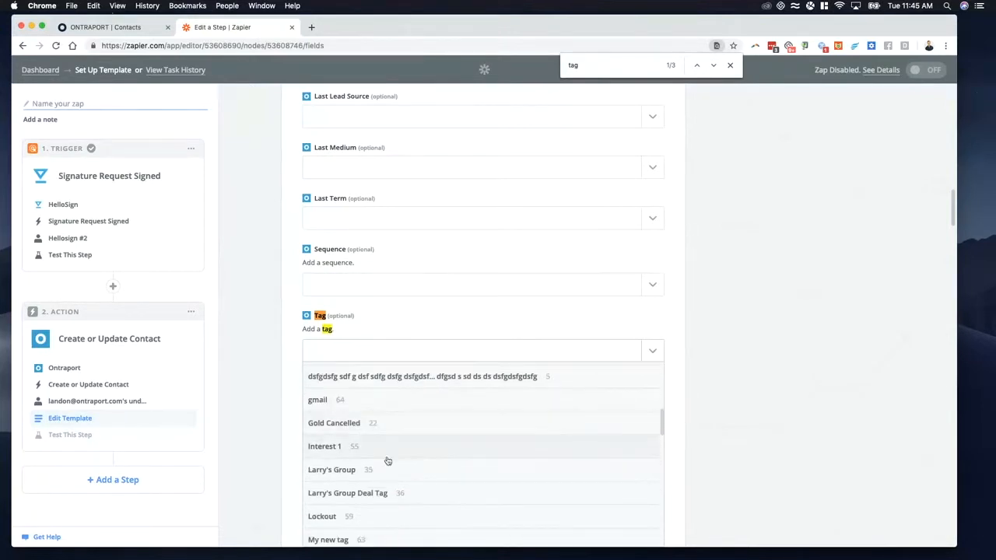
pyautogui.click(321, 449)
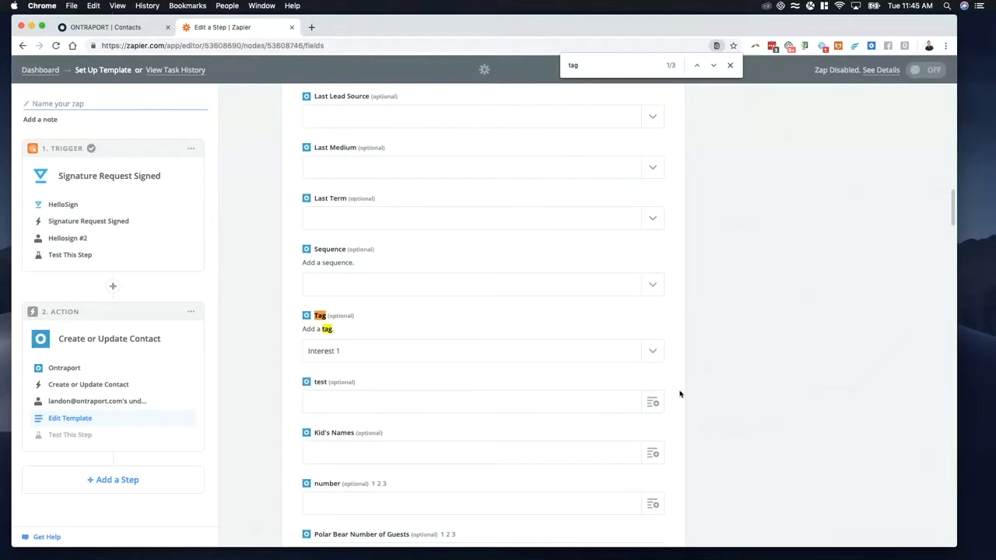
pyautogui.scroll(-10, 518, 413)
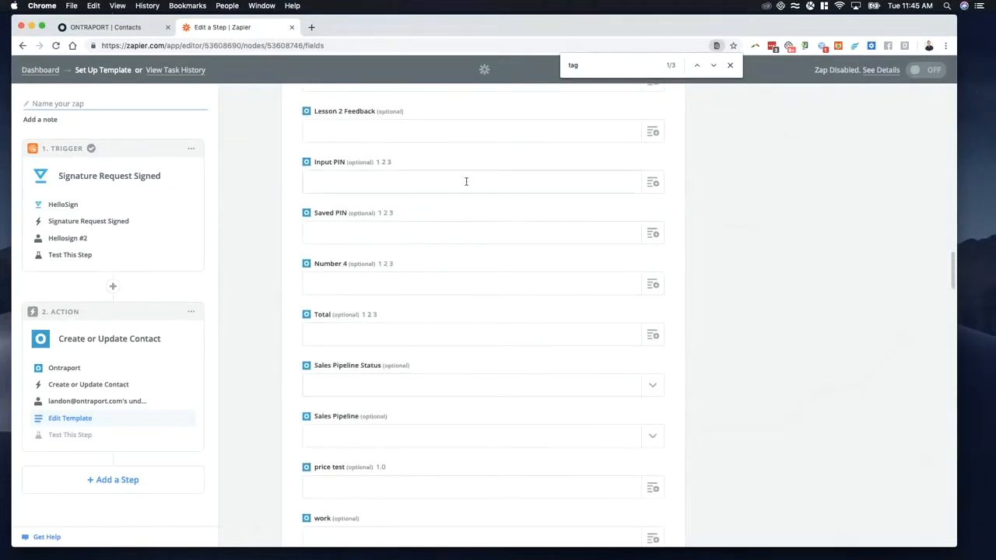
pyautogui.scroll(-6, 456, 229)
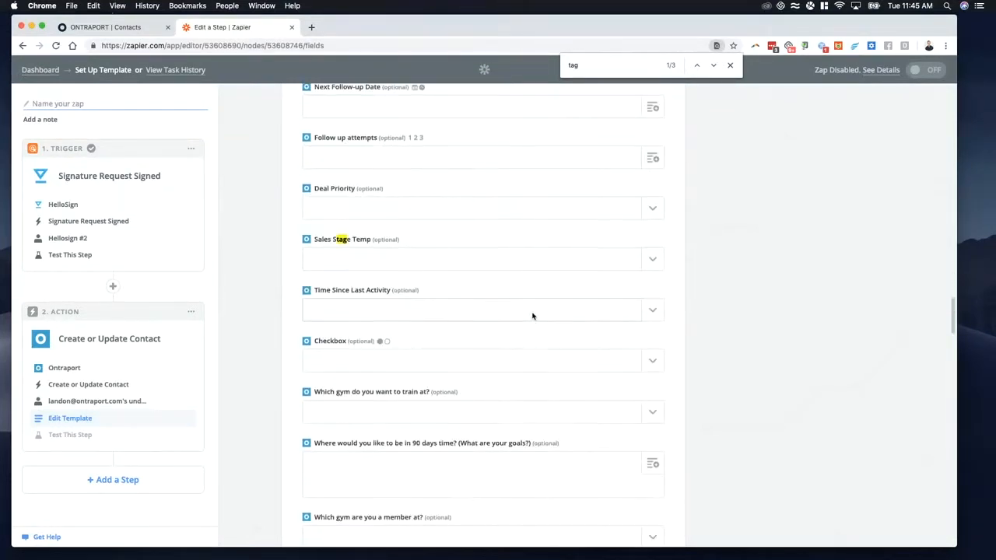
# Step: Finish the Ontraport contact template by continuing to its test step, and look through the sample contact data
pyautogui.scroll(-3, 545, 327)
pyautogui.scroll(-15, 567, 355)
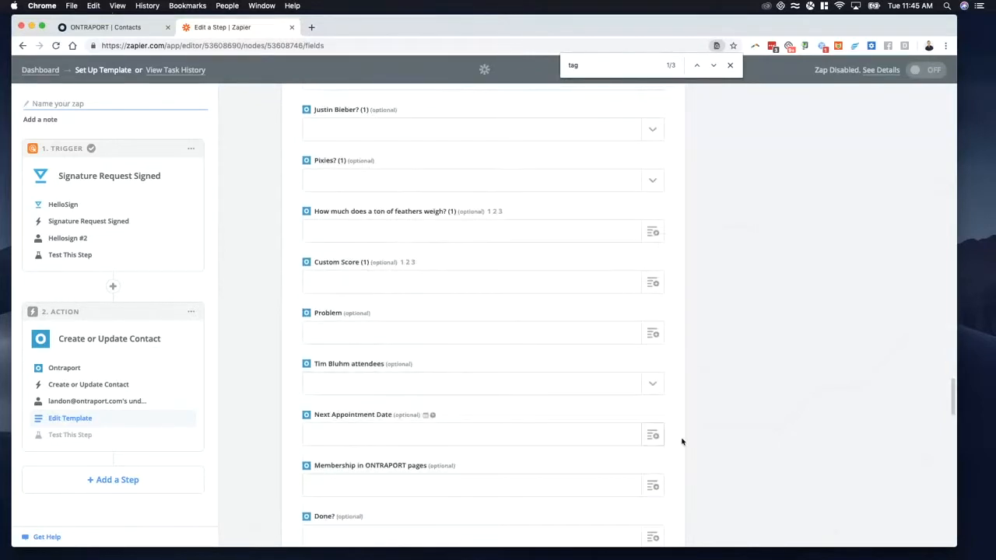
pyautogui.click(642, 483)
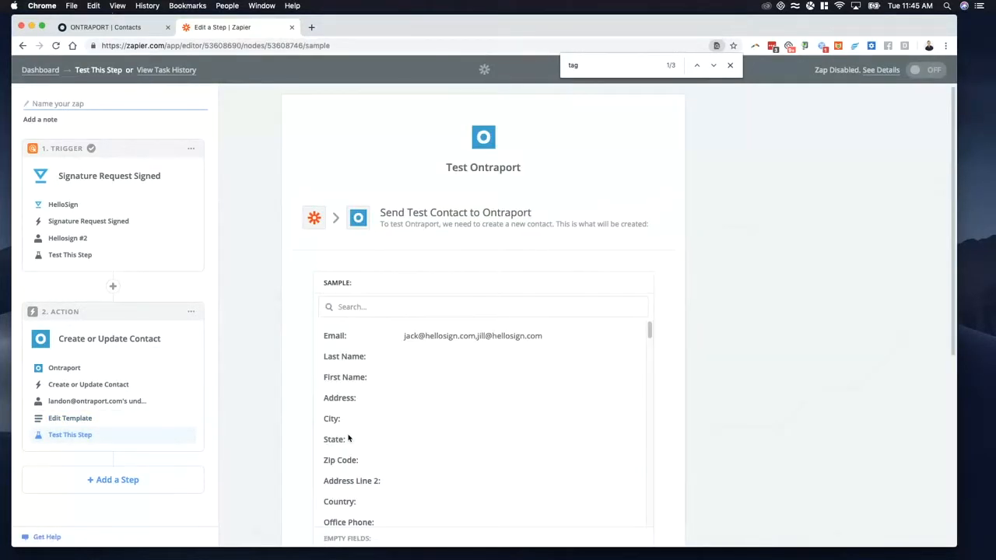
pyautogui.scroll(-5, 480, 372)
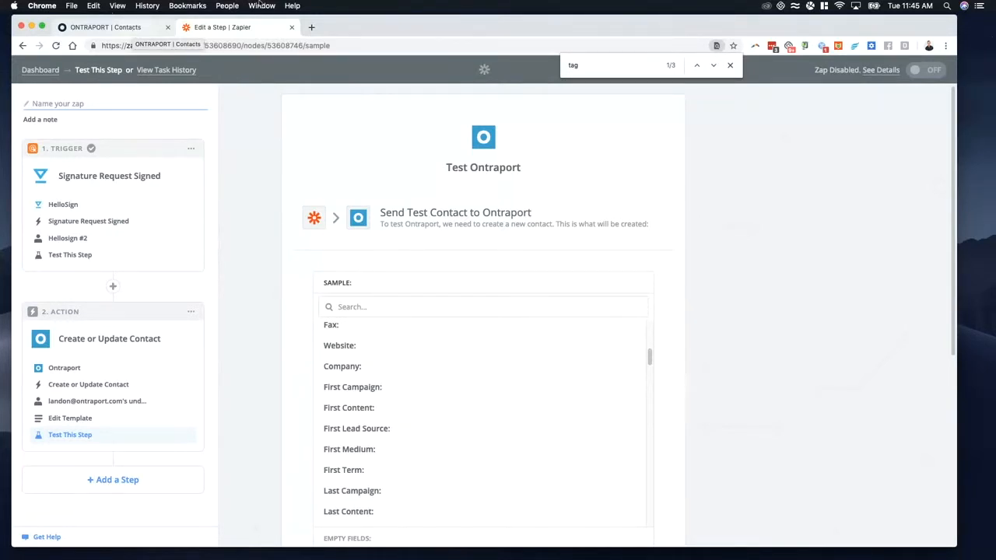
# Step: Close the page search, return to the Zapier dashboard and start a new Zap
pyautogui.click(729, 67)
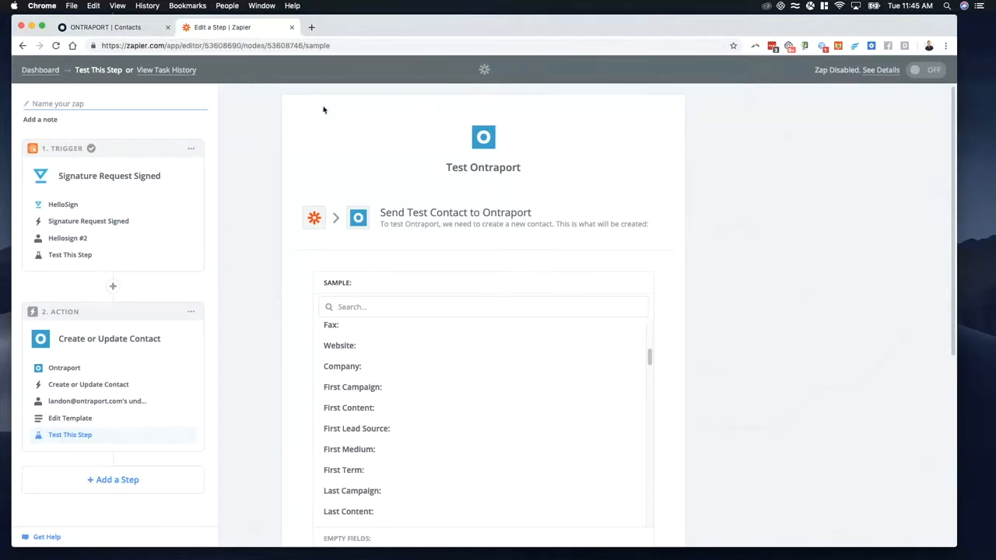
pyautogui.click(39, 69)
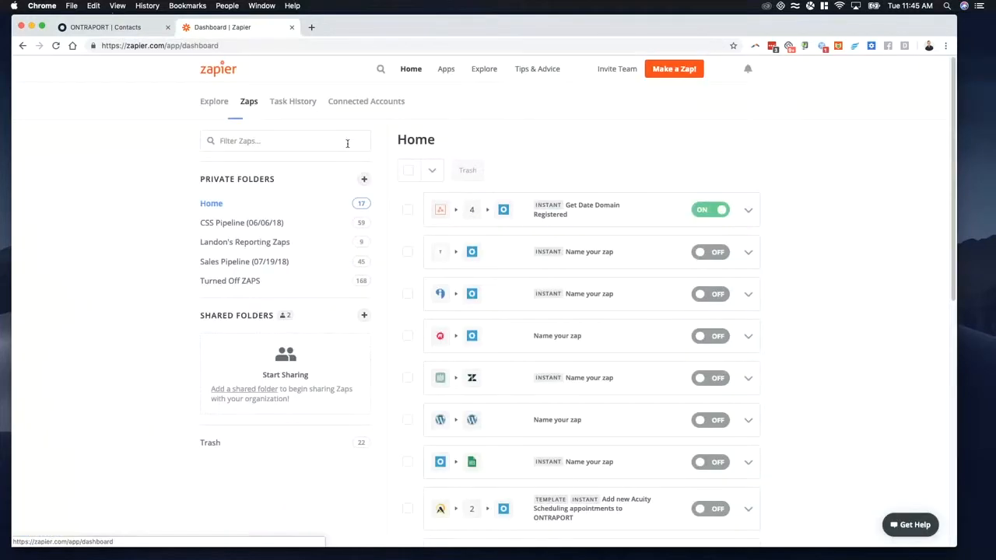
pyautogui.click(278, 141)
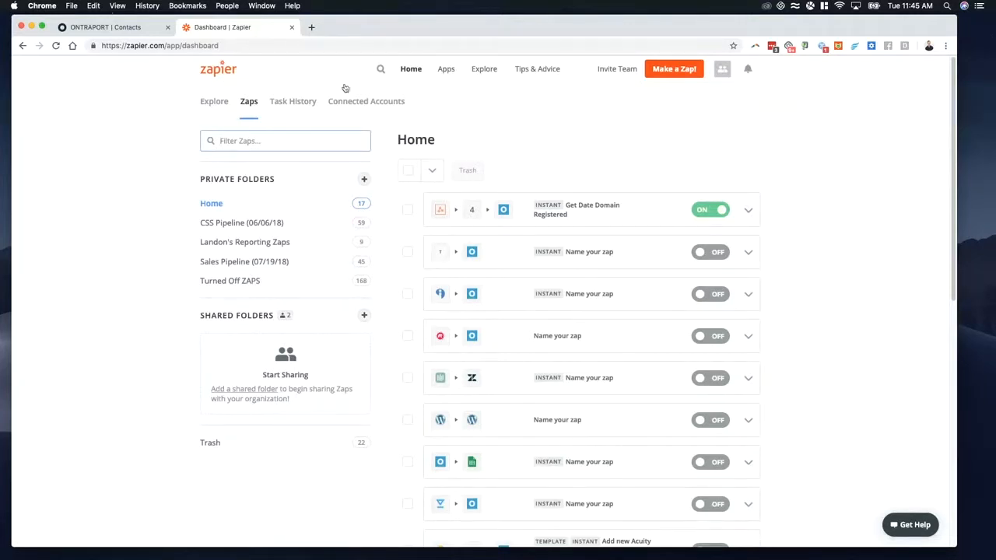
pyautogui.click(688, 71)
# Step: Search the trigger apps for "docusign", then for "sign" to look for e-signature alternatives
pyautogui.click(395, 150)
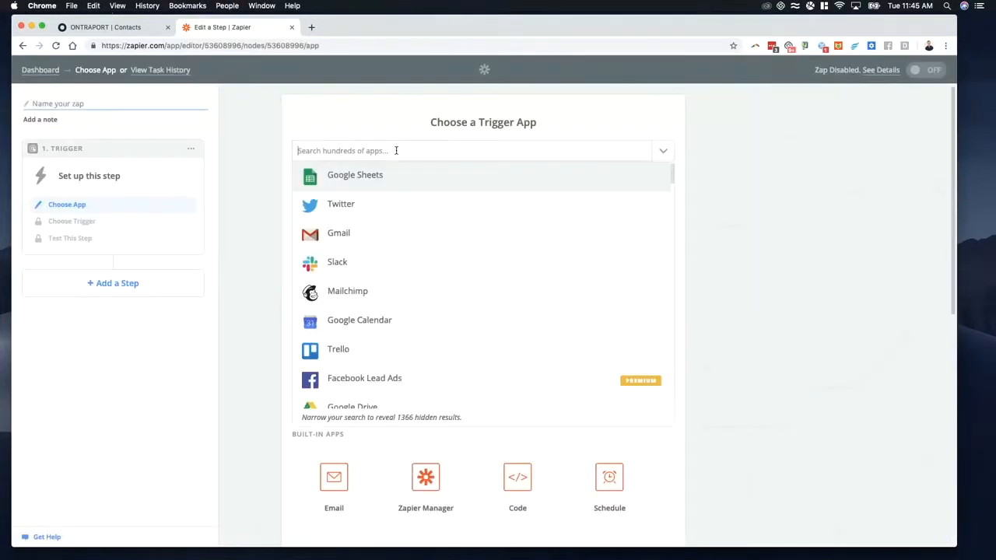
pyautogui.write('docus')
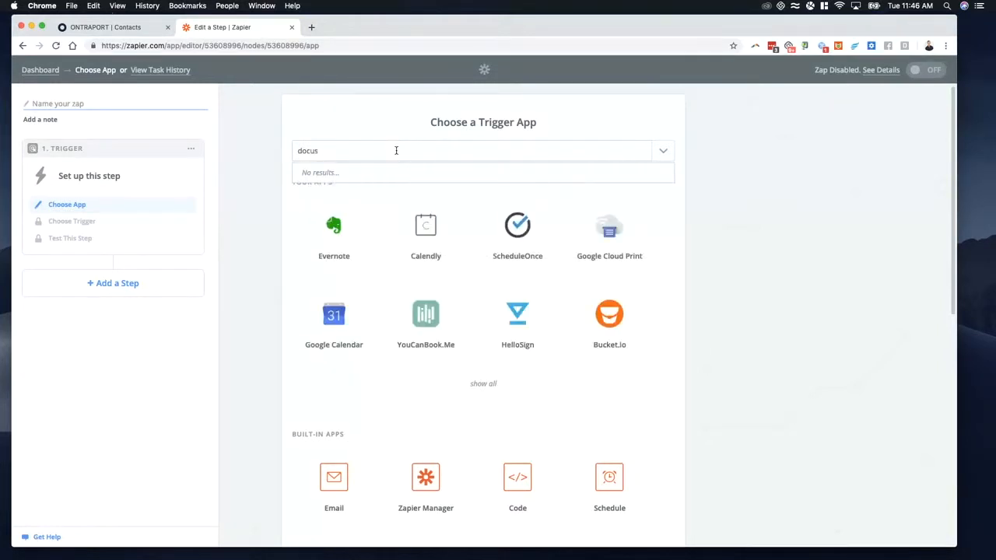
pyautogui.write('ign')
pyautogui.press('super+a')
pyautogui.write('sign')
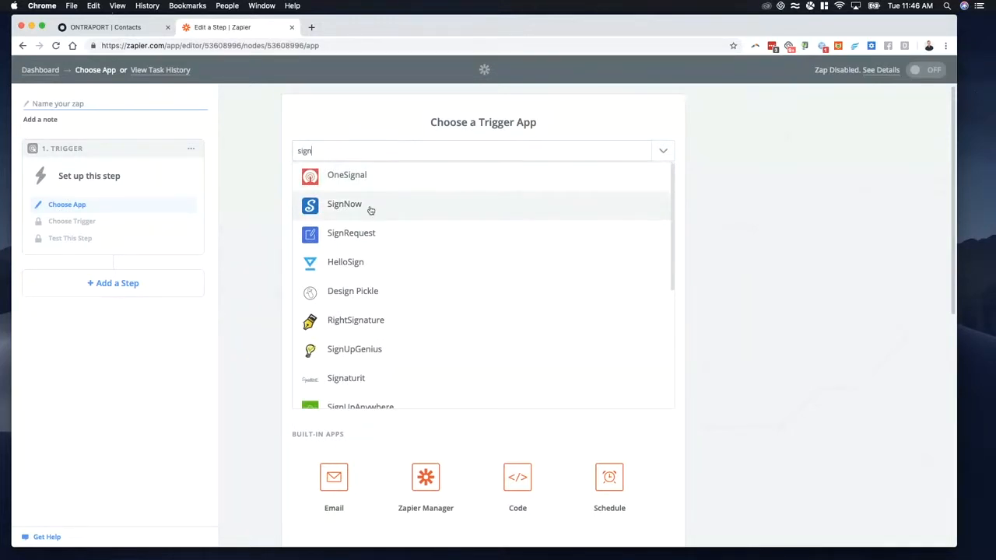
# Step: Open signnow.com in a new browser tab and view its pricing plans
pyautogui.press('super+t')
pyautogui.write('skg \\\\')
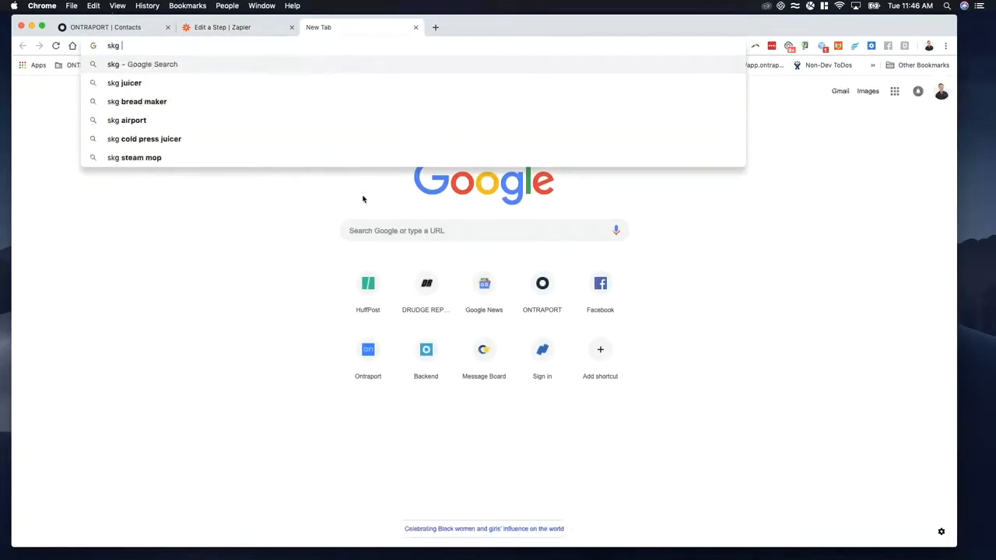
pyautogui.press('BackSpace')
pyautogui.press('BackSpace')
pyautogui.press('BackSpace')
pyautogui.press('BackSpace')
pyautogui.press('BackSpace')
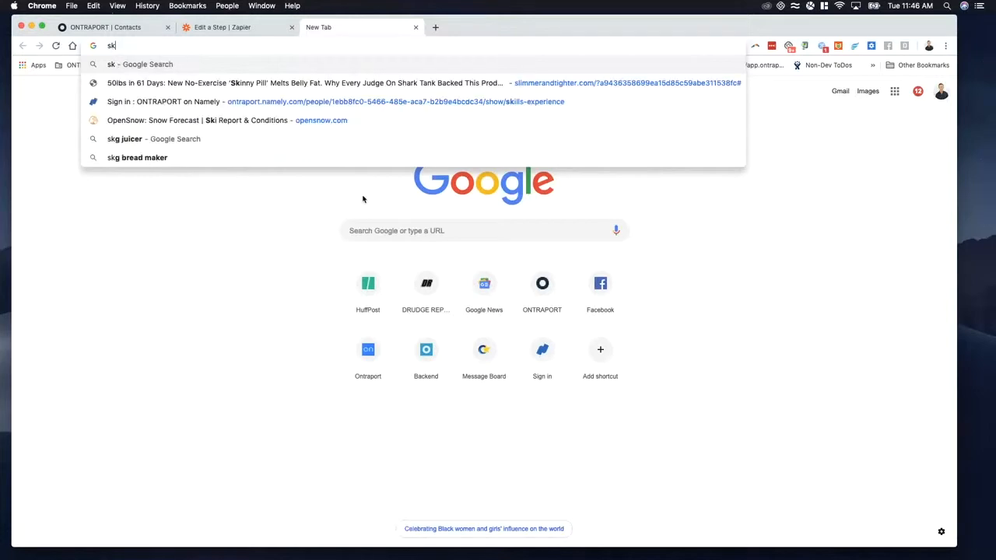
pyautogui.press('BackSpace')
pyautogui.press('BackSpace')
pyautogui.write('signnow')
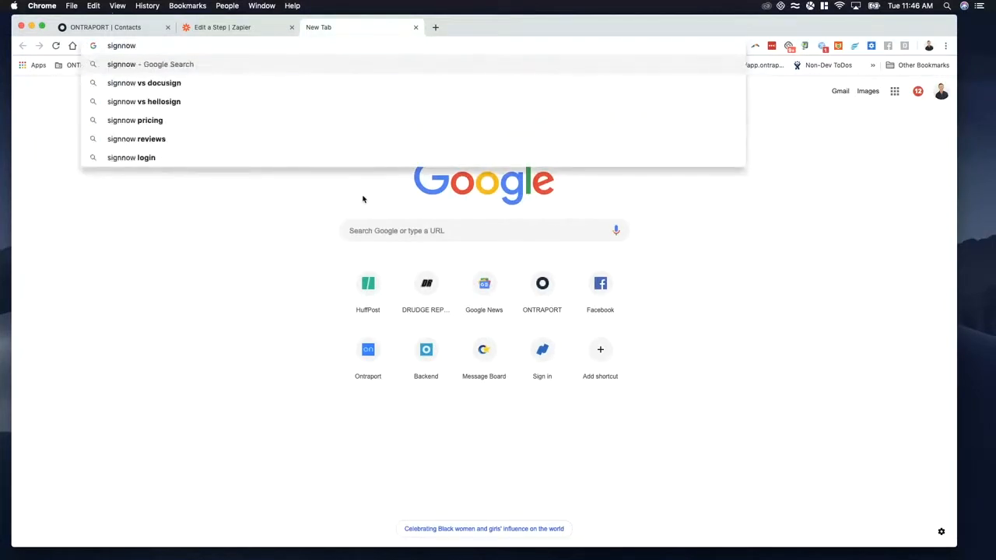
pyautogui.write('.com')
pyautogui.press('Return')
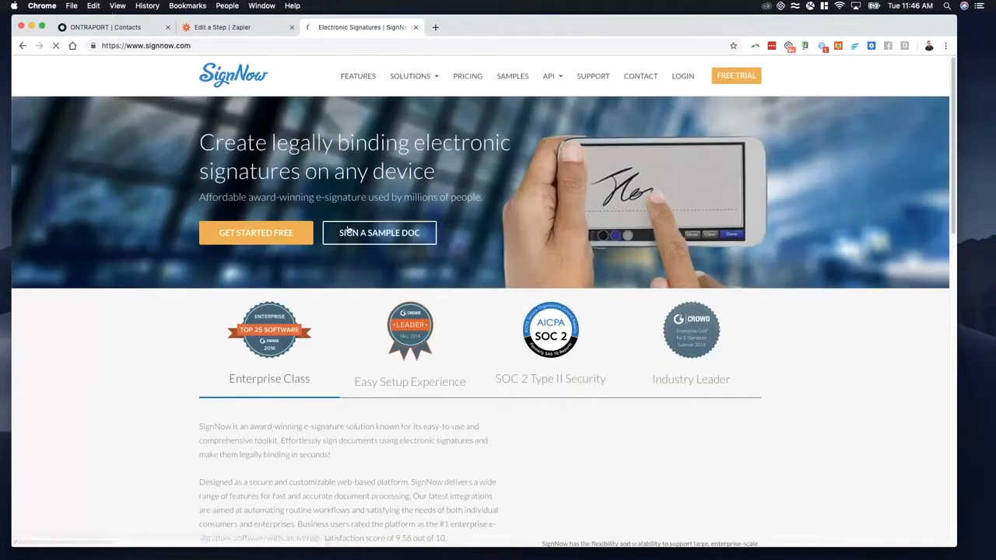
pyautogui.click(467, 78)
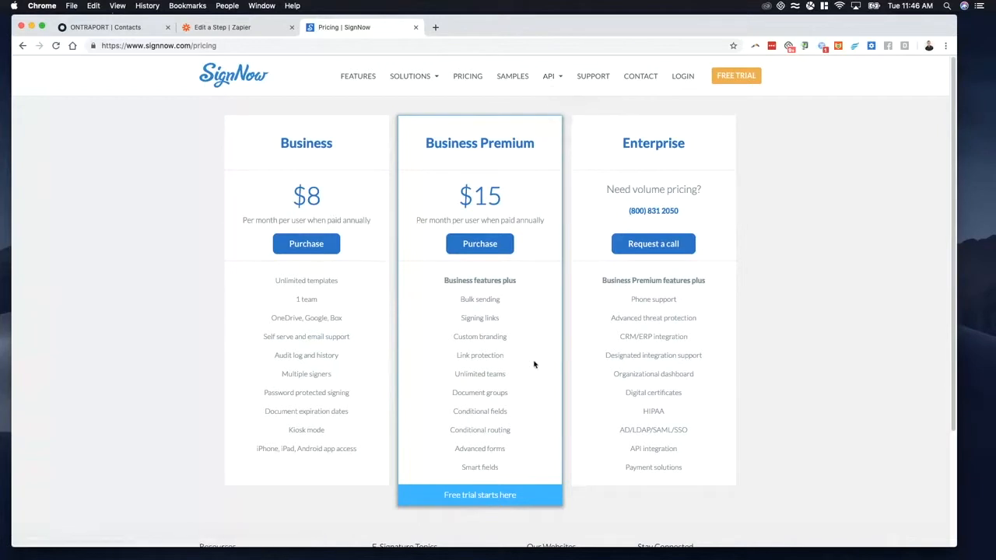
# Step: Switch to Ontraport, leave the open contact record and open the Campaigns list for Contacts
pyautogui.click(246, 28)
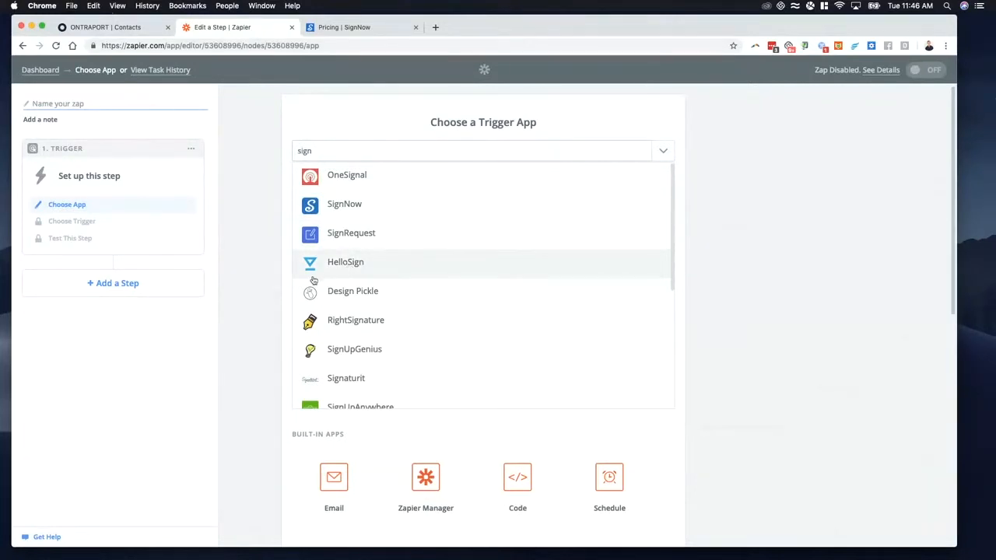
pyautogui.click(132, 28)
pyautogui.click(248, 29)
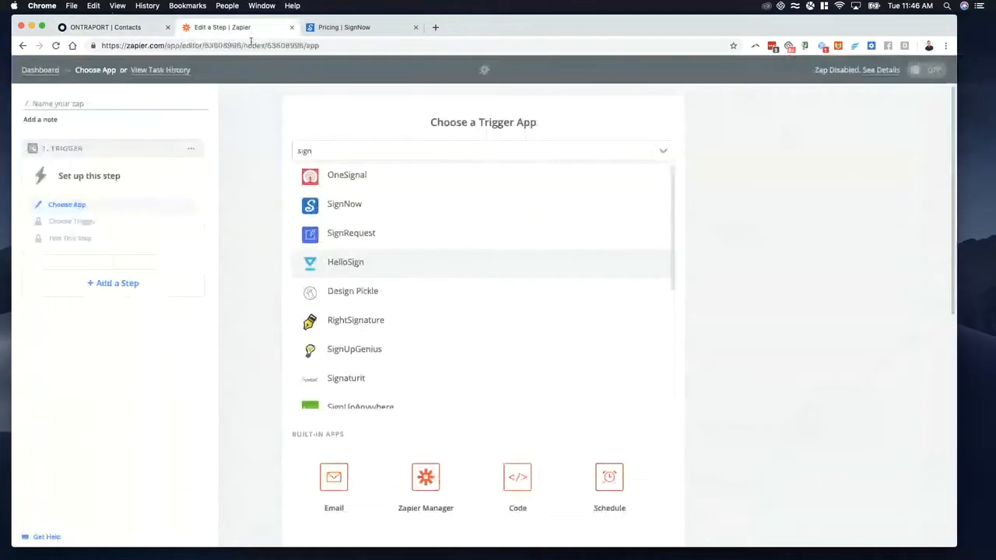
pyautogui.click(145, 32)
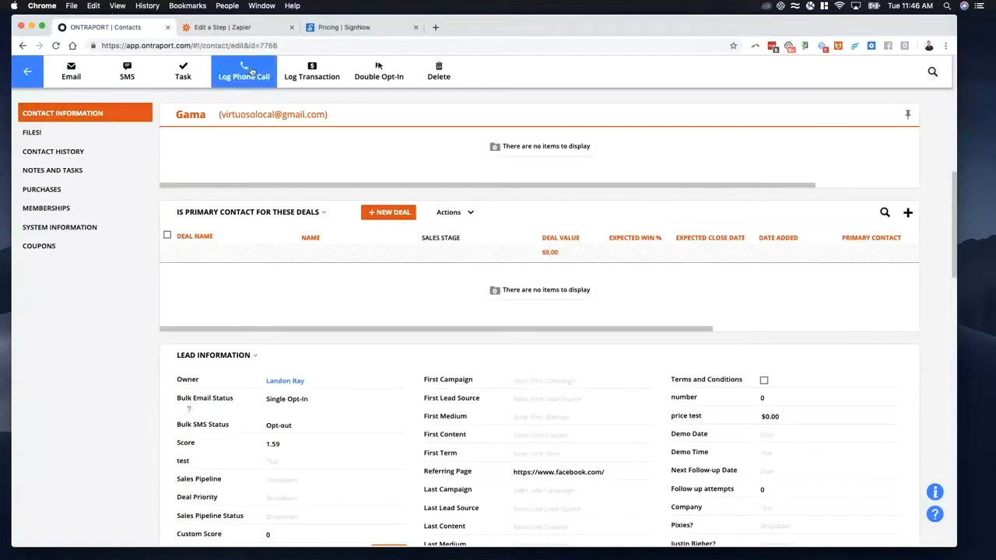
pyautogui.click(245, 29)
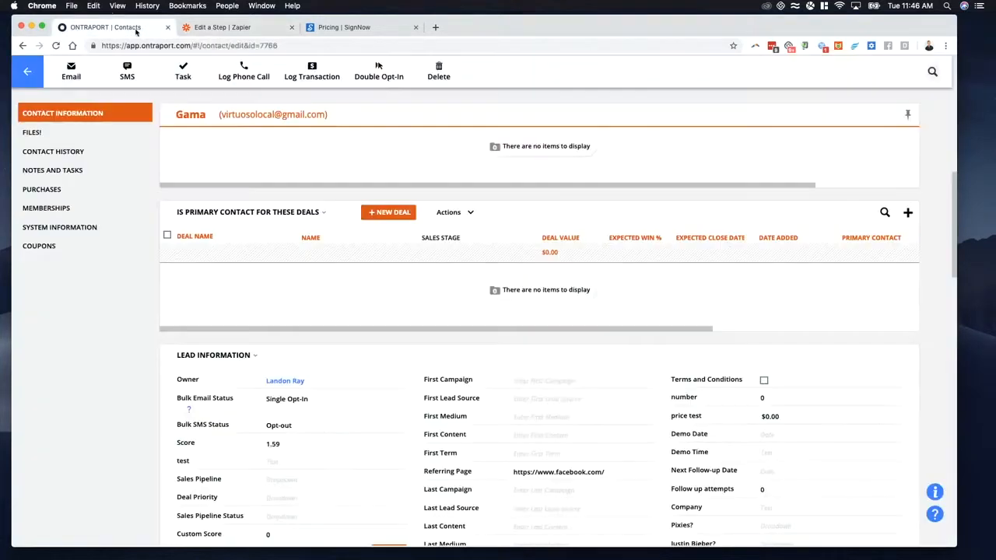
pyautogui.click(138, 31)
pyautogui.click(27, 71)
pyautogui.moveTo(256, 70)
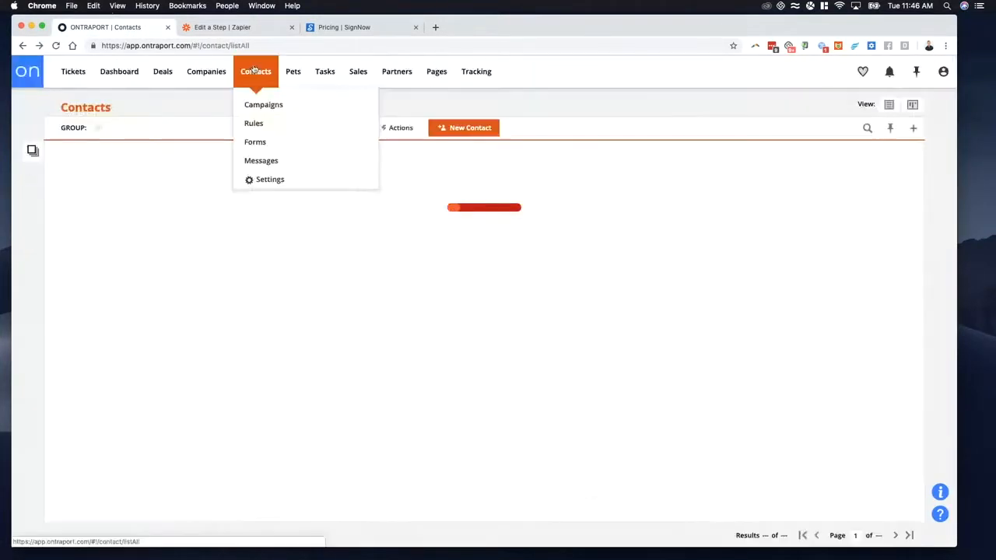
pyautogui.click(266, 104)
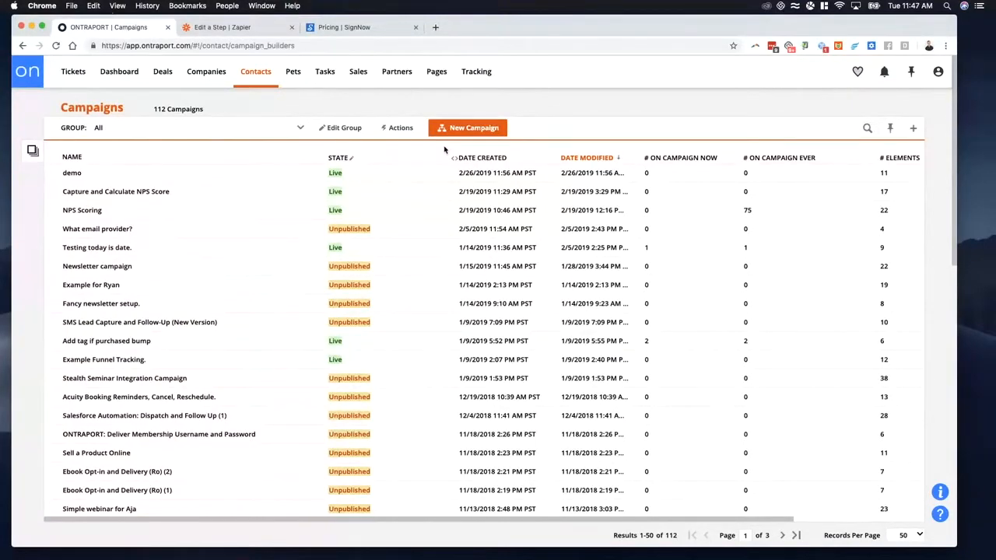
# Step: Leave the unfinished Zap for the Zapier dashboard and switch back to Ontraport
pyautogui.click(231, 29)
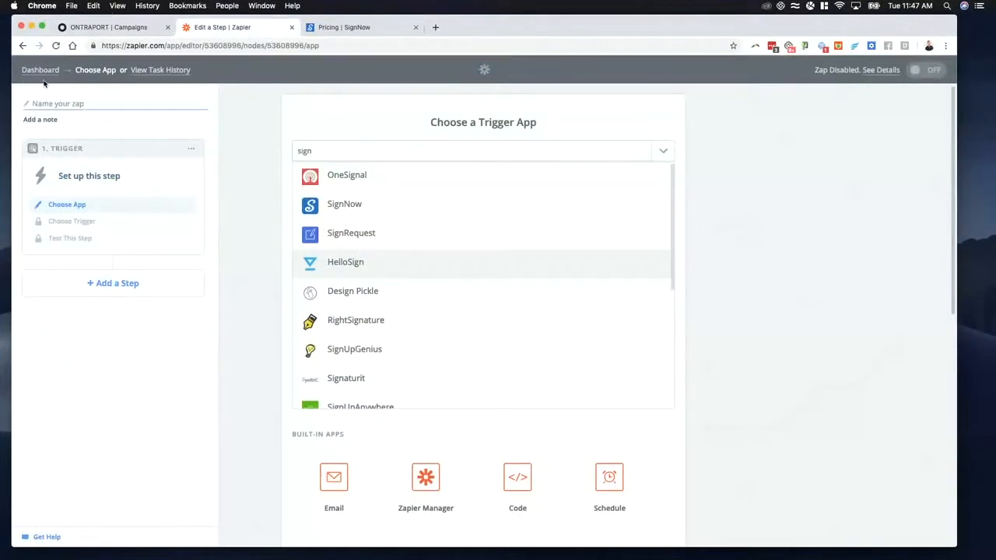
pyautogui.click(78, 74)
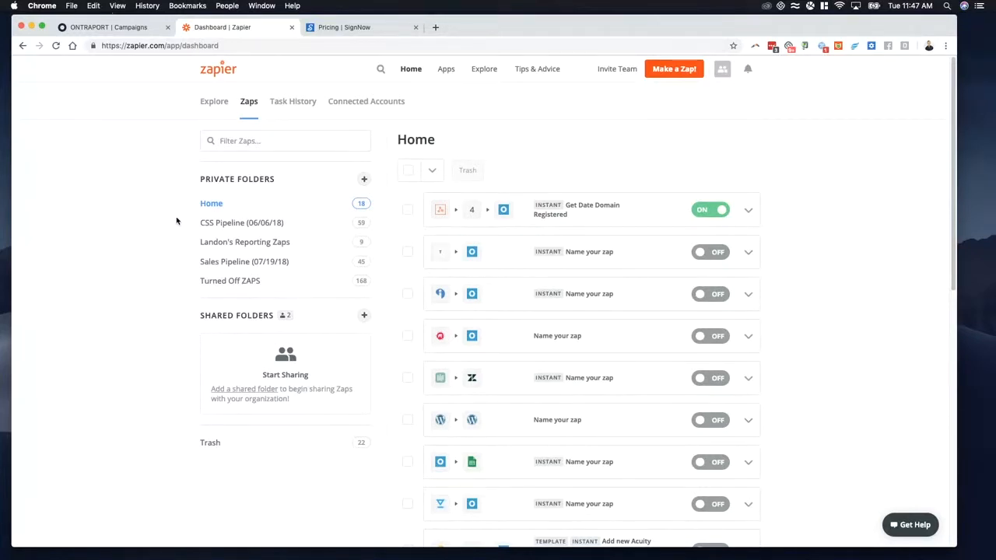
pyautogui.click(118, 27)
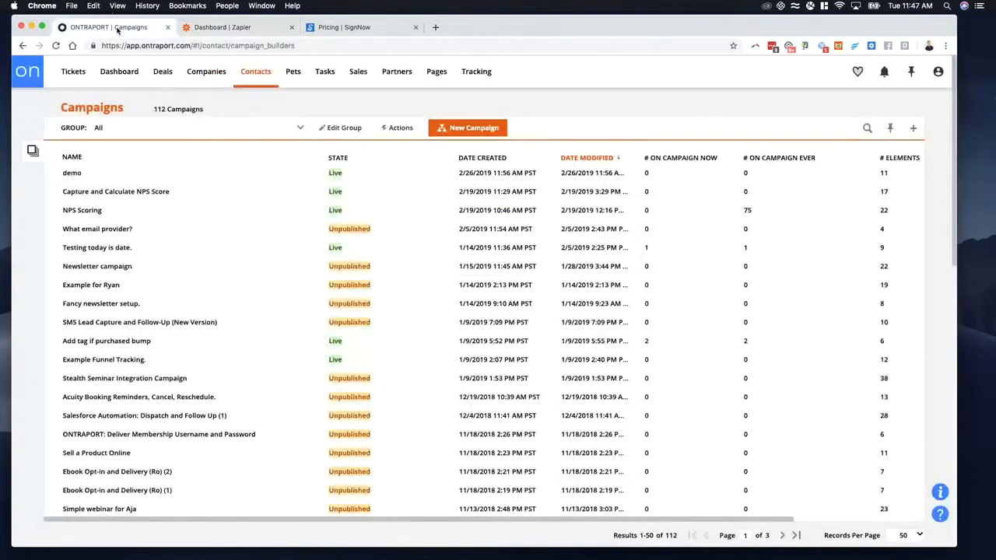
# Step: Open the Tickets list in Ontraport, then narrow its Owner column and widen the Date Added column
pyautogui.moveTo(231, 96)
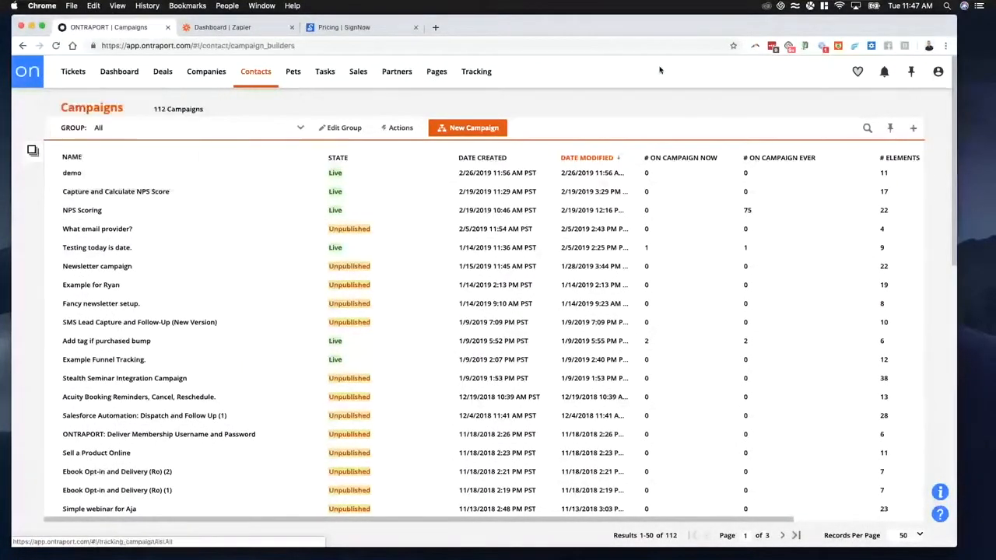
pyautogui.click(73, 72)
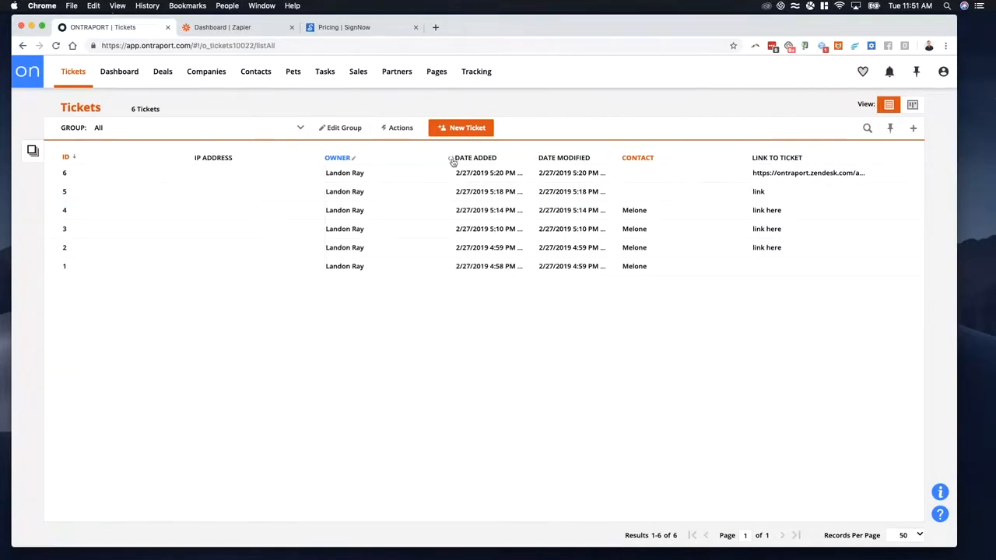
pyautogui.moveTo(451, 158); pyautogui.dragTo(408, 158)
pyautogui.moveTo(493, 164); pyautogui.dragTo(543, 160)
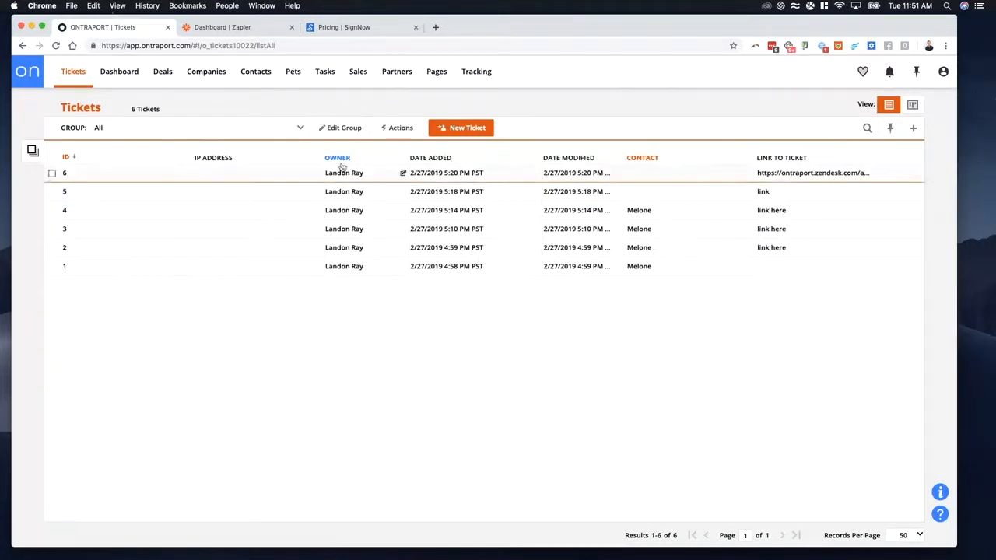
# Step: Switch to Zapier, filter the Zaps by "zen" and open the "Zendesk new ticket" Zap
pyautogui.moveTo(208, 71)
pyautogui.click(225, 28)
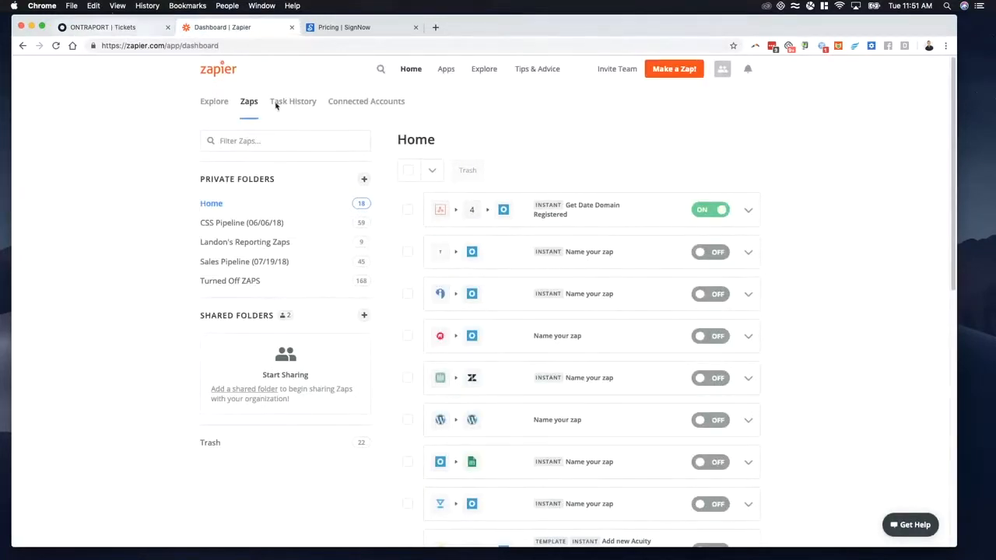
pyautogui.click(267, 141)
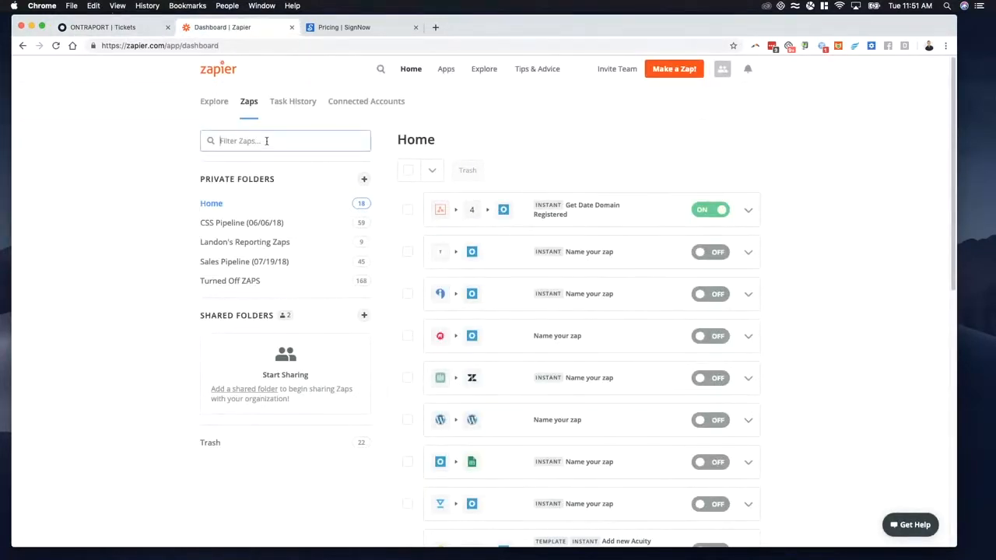
pyautogui.write('zen')
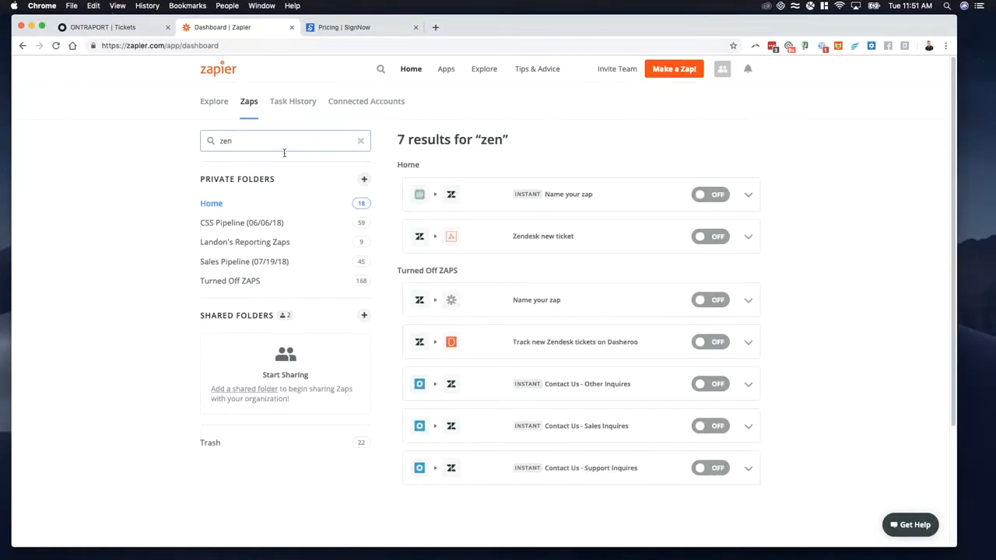
pyautogui.click(539, 239)
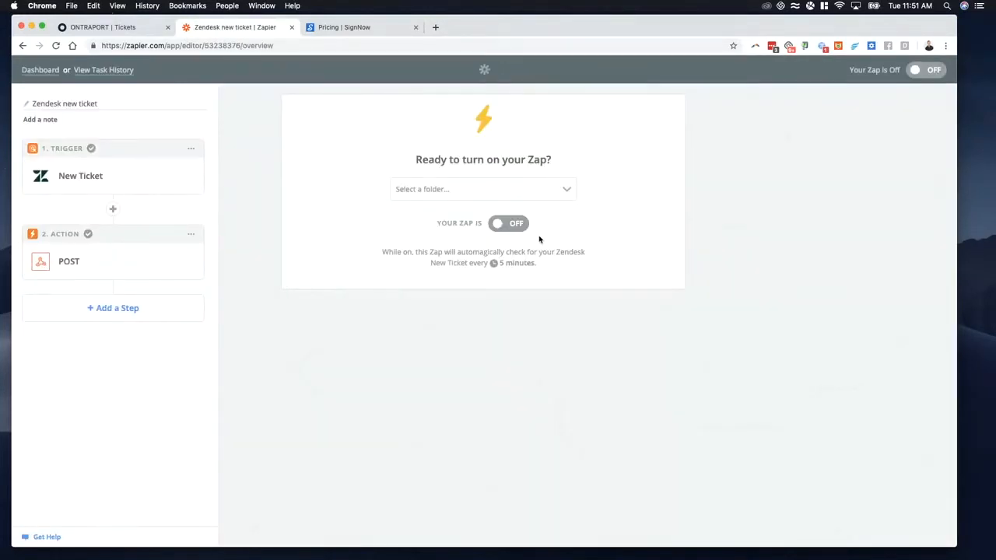
# Step: Return to Ontraport's Tickets list and narrow the ID and IP Address columns
pyautogui.click(129, 30)
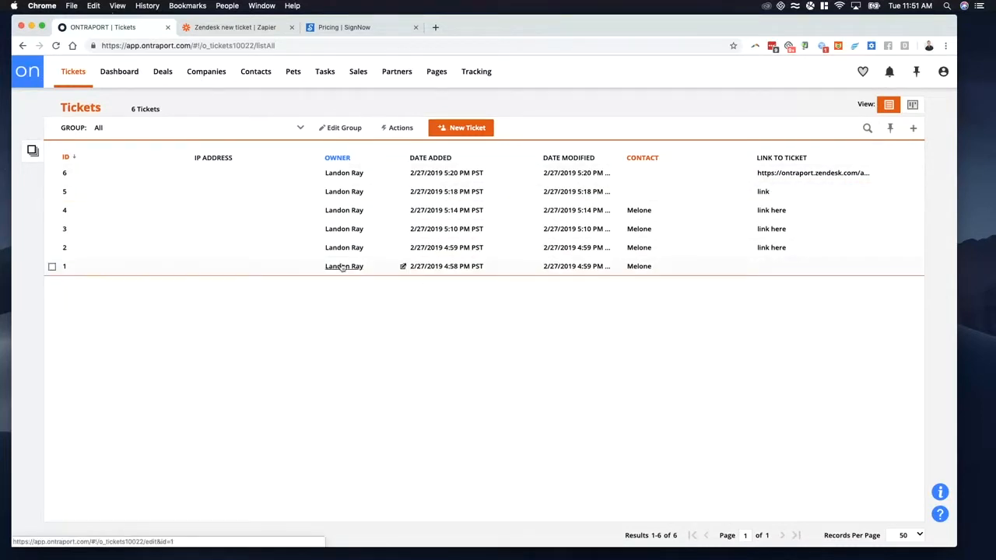
pyautogui.moveTo(73, 74)
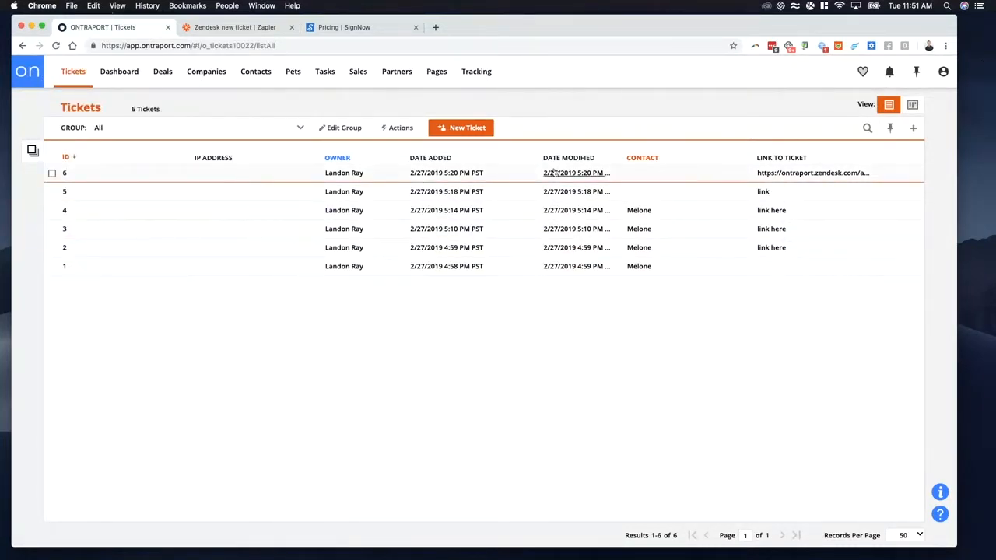
pyautogui.moveTo(322, 159); pyautogui.dragTo(257, 160)
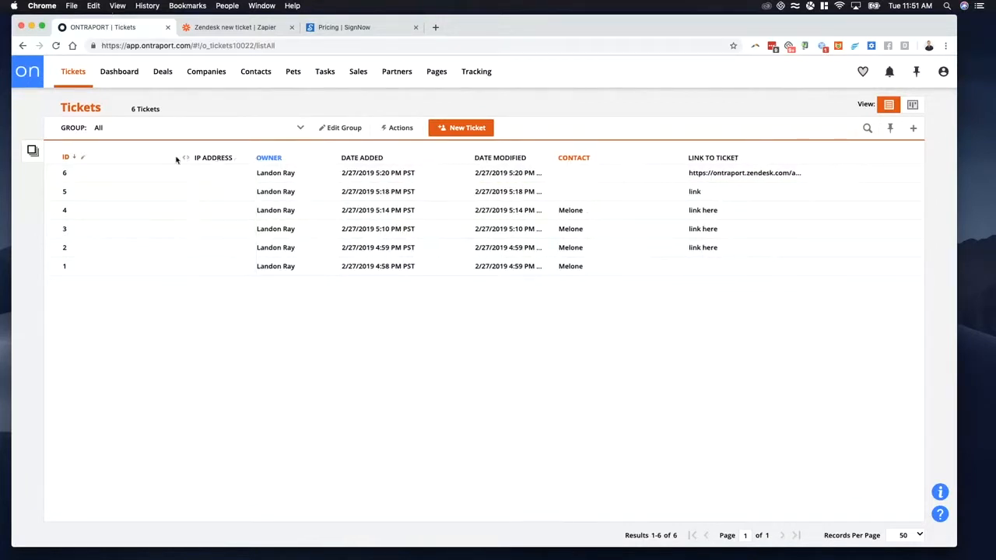
pyautogui.moveTo(193, 161)
pyautogui.mouseDown()
pyautogui.moveTo(121, 160)
pyautogui.moveTo(203, 159)
pyautogui.mouseUp()
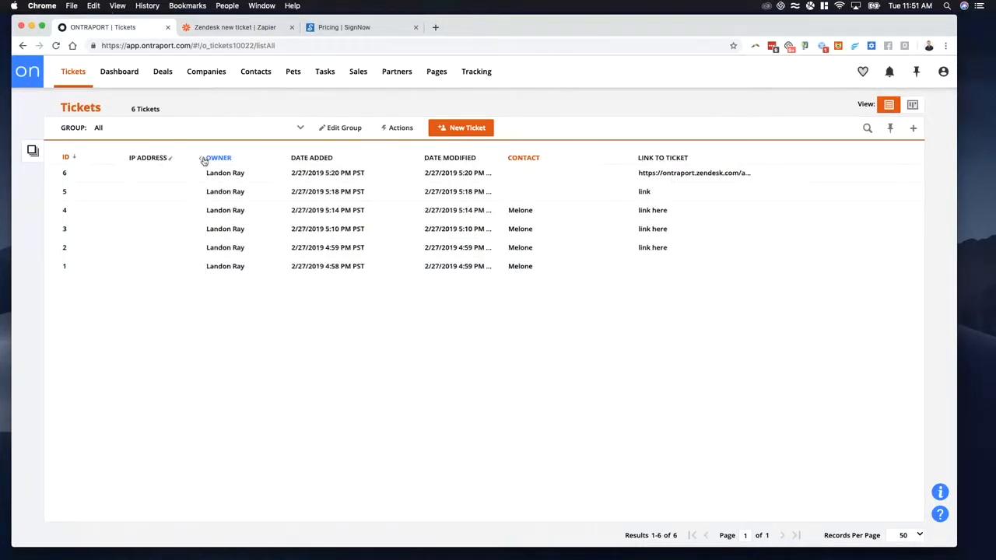
# Step: Switch to the Zendesk new ticket Zap in Zapier and review its trigger app and the New Ticket trigger
pyautogui.click(230, 27)
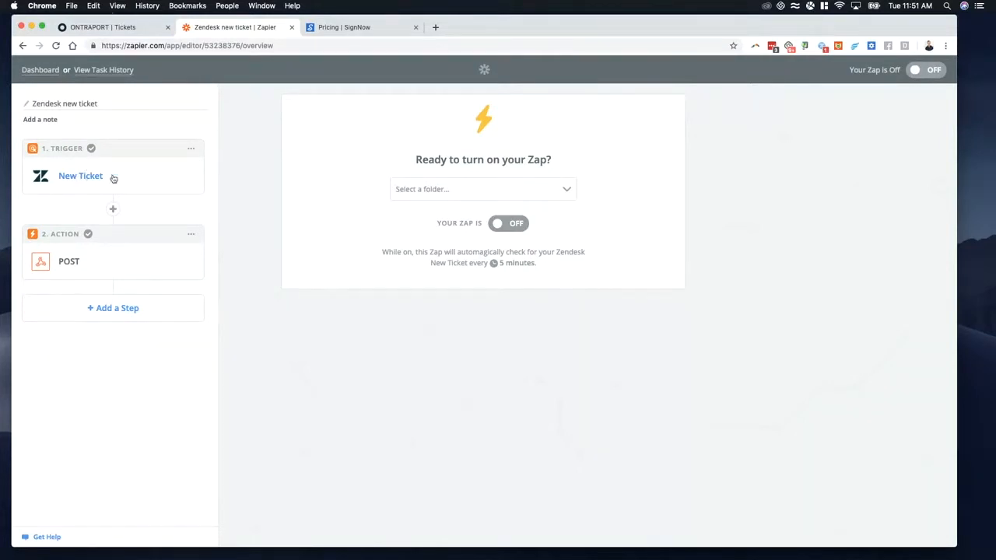
pyautogui.click(119, 184)
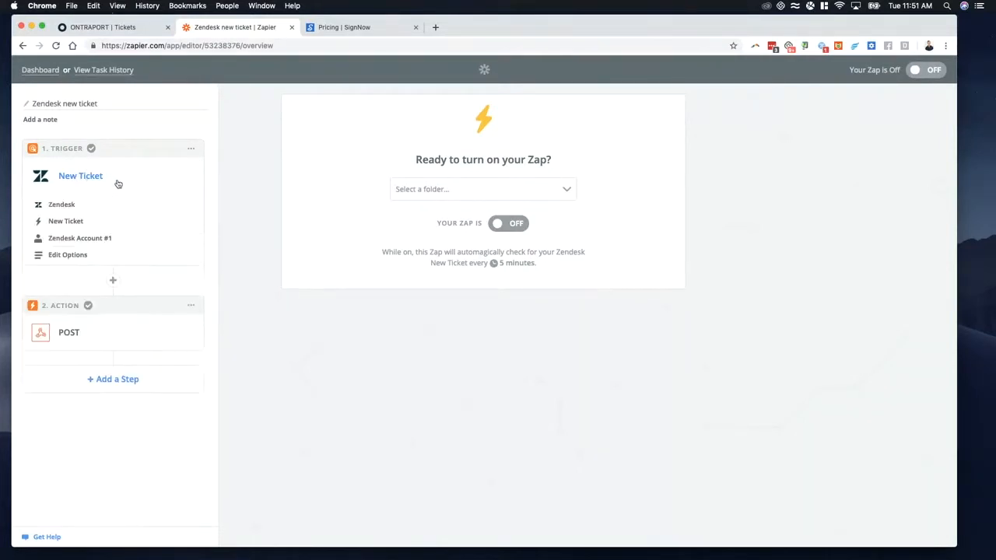
pyautogui.click(71, 210)
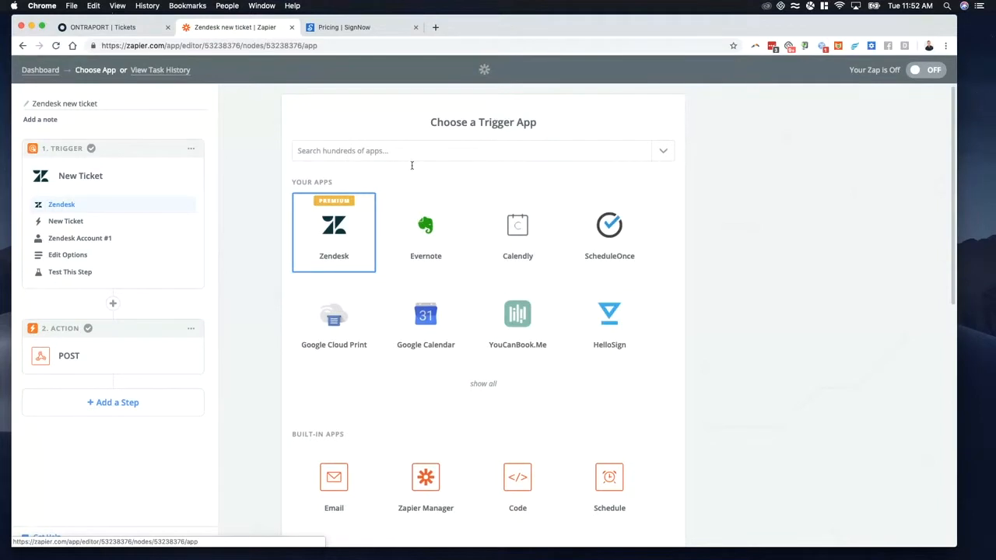
pyautogui.click(67, 224)
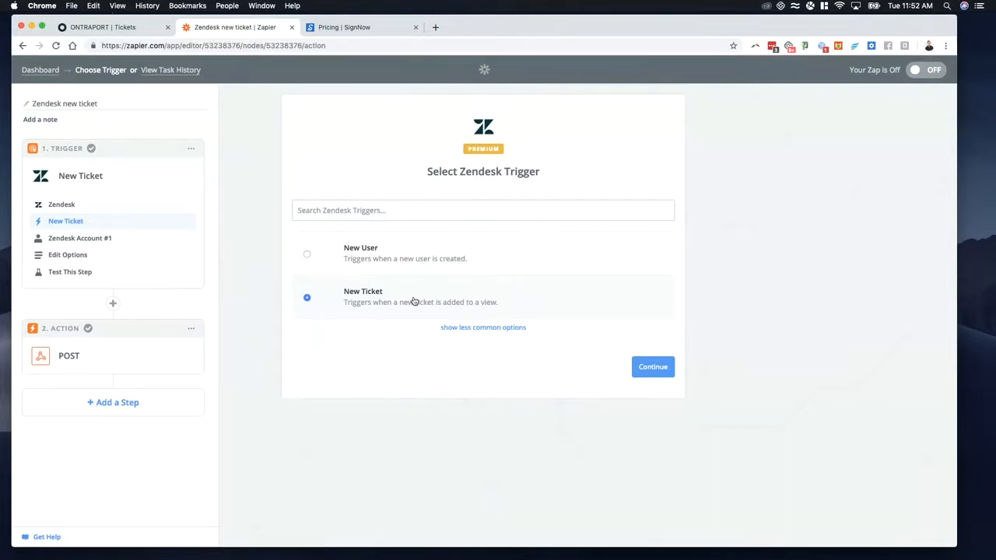
# Step: Review the Zap's Webhooks by Zapier action, its POST action type and the URL and data fields in its template
pyautogui.click(144, 355)
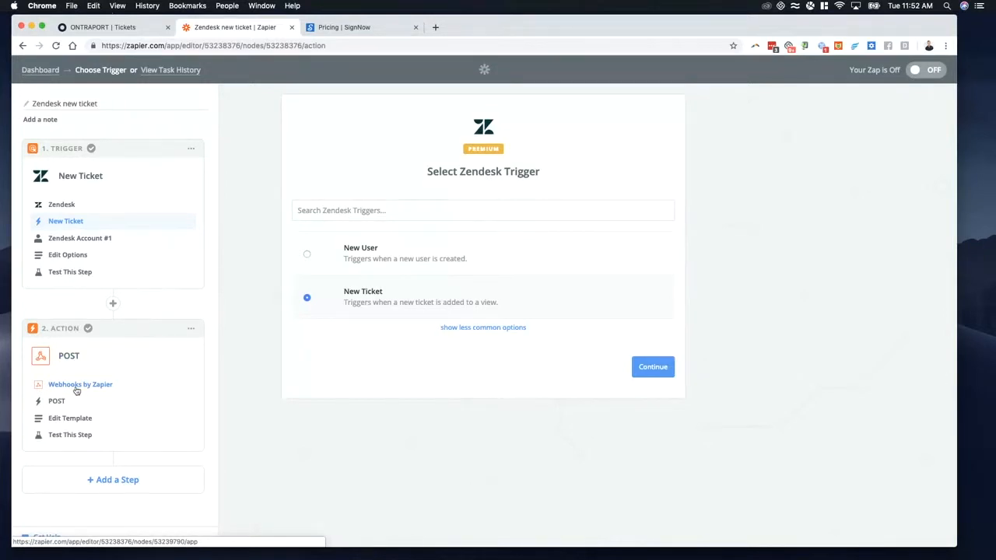
pyautogui.click(91, 389)
pyautogui.click(57, 402)
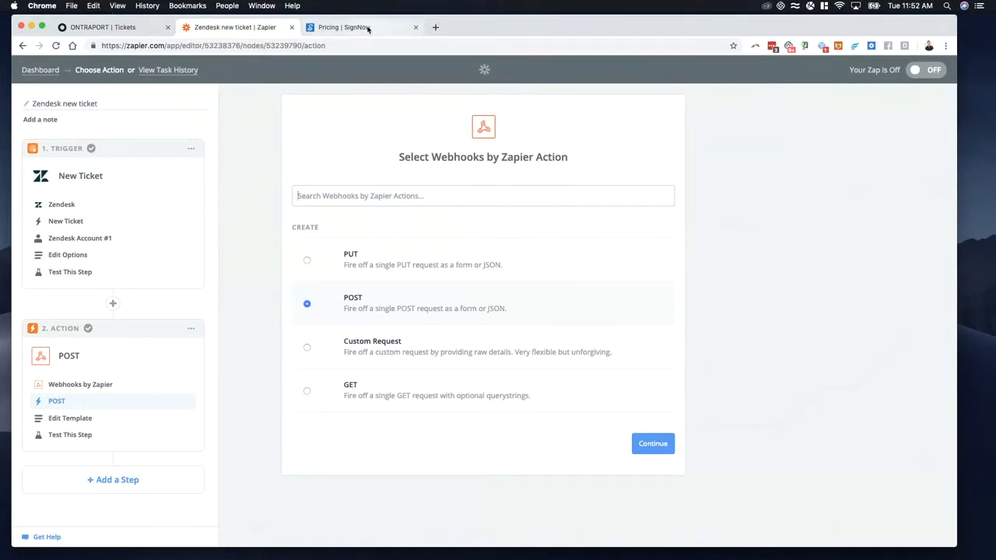
pyautogui.click(76, 418)
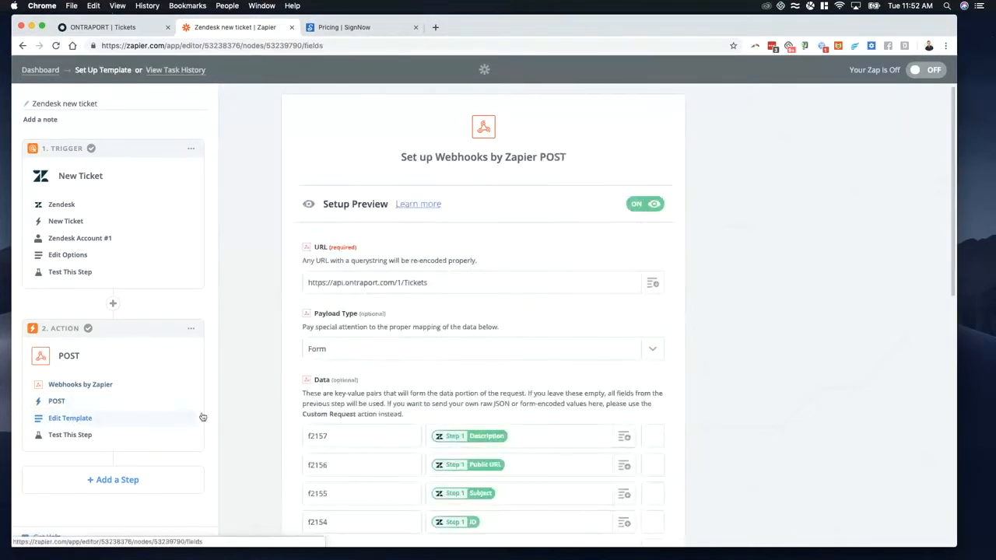
pyautogui.scroll(-5, 246, 318)
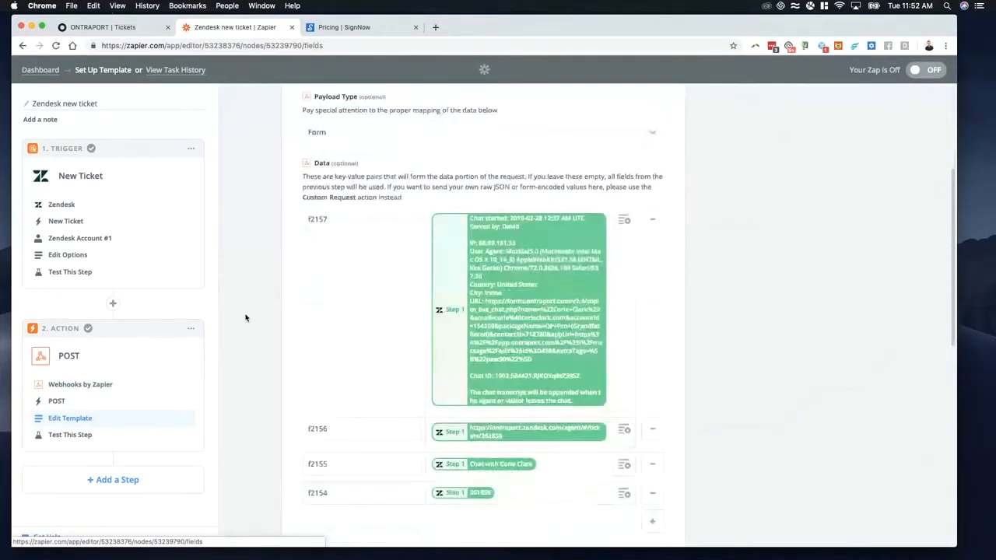
pyautogui.scroll(5, 245, 317)
# Step: Replace the SignNow pricing page with the Ontraport API documentation at api.ontraport.com/doc
pyautogui.click(344, 28)
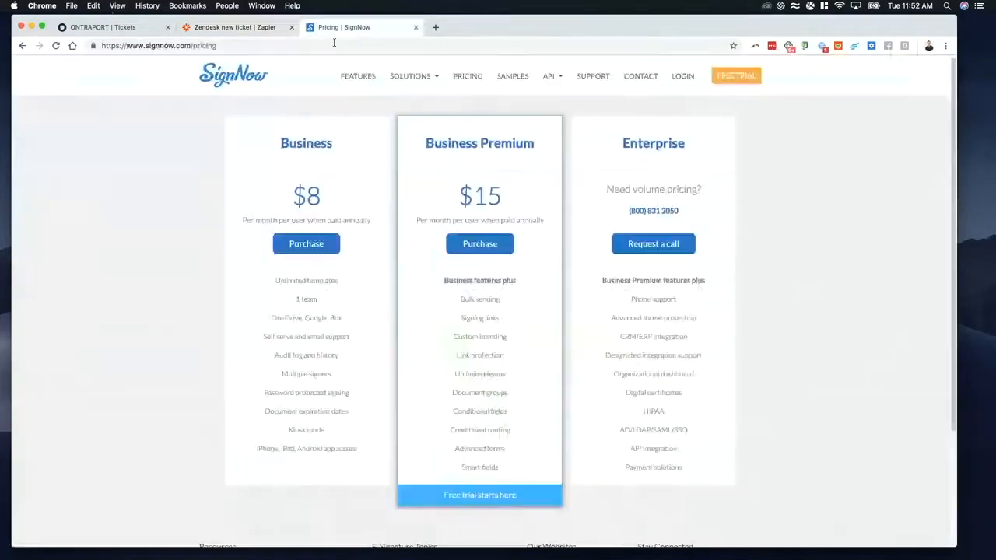
pyautogui.write('api.ontraport.com')
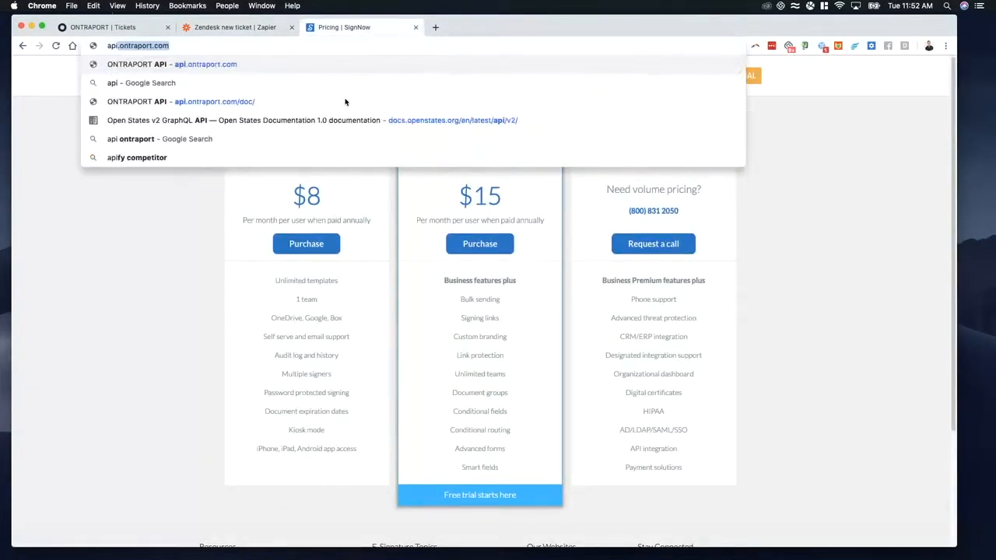
pyautogui.click(345, 102)
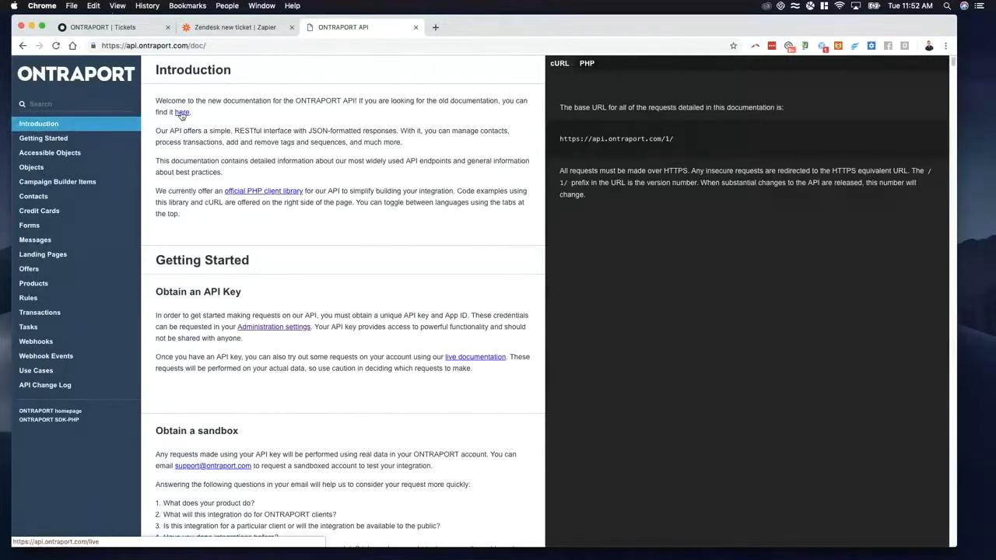
# Step: Go to the Objects section of the API documentation and open the live test page for Create an object
pyautogui.click(38, 168)
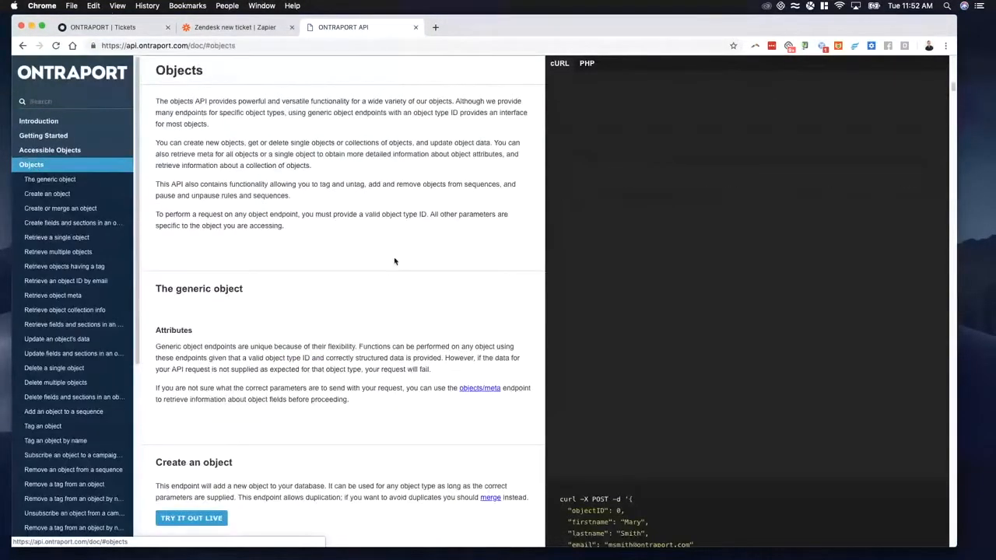
pyautogui.scroll(-2, 318, 314)
pyautogui.scroll(-2, 318, 313)
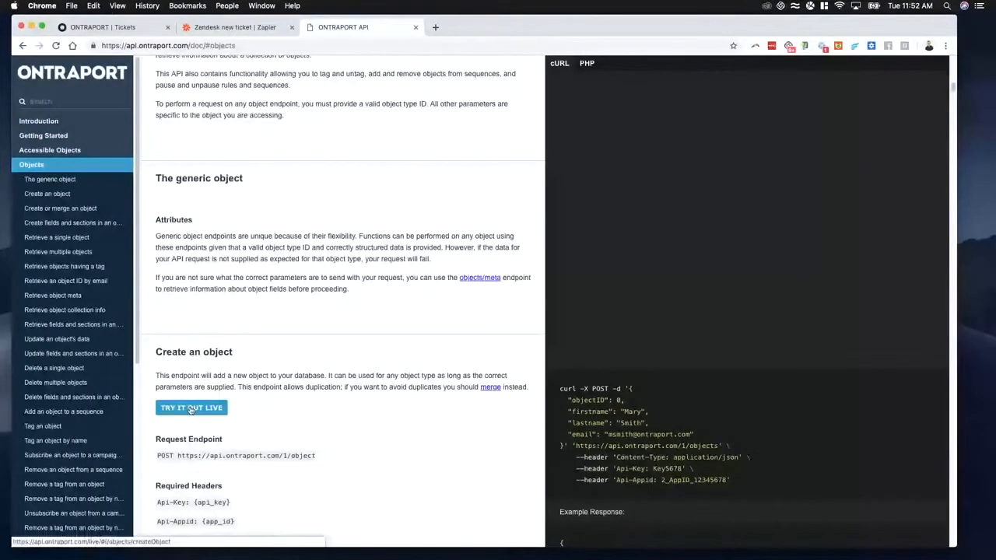
pyautogui.scroll(-3, 209, 354)
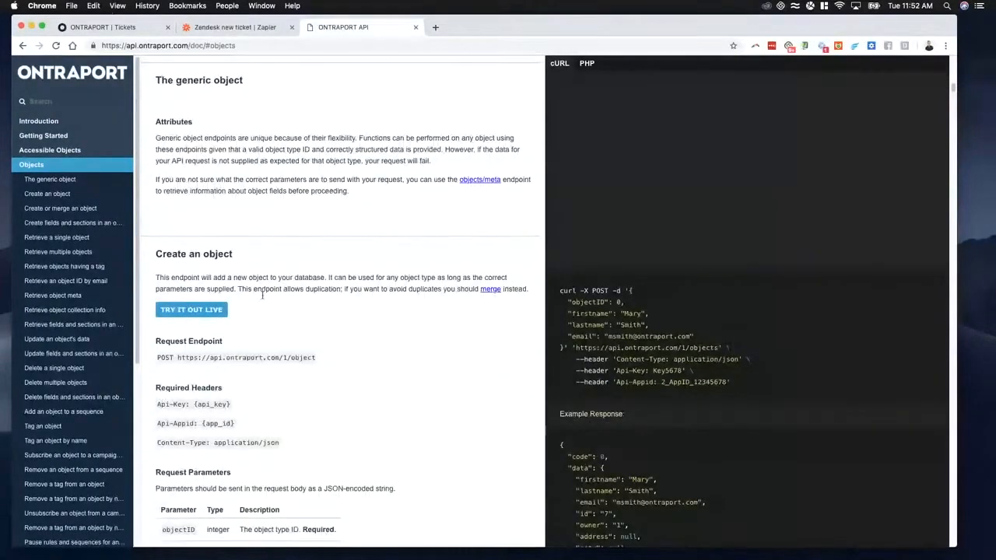
pyautogui.click(200, 310)
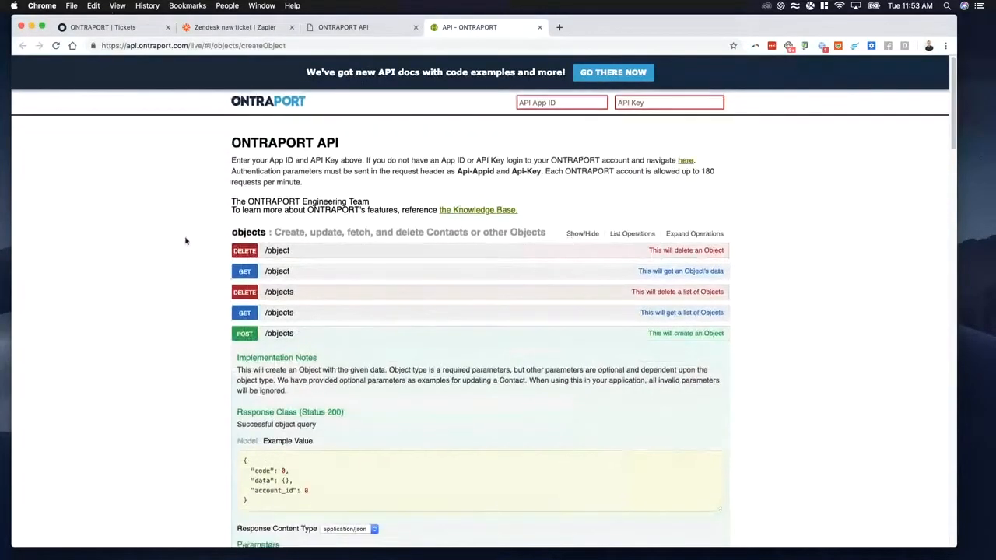
# Step: Look through the live API page's object list and search the page for "ticket"
pyautogui.scroll(-10, 185, 244)
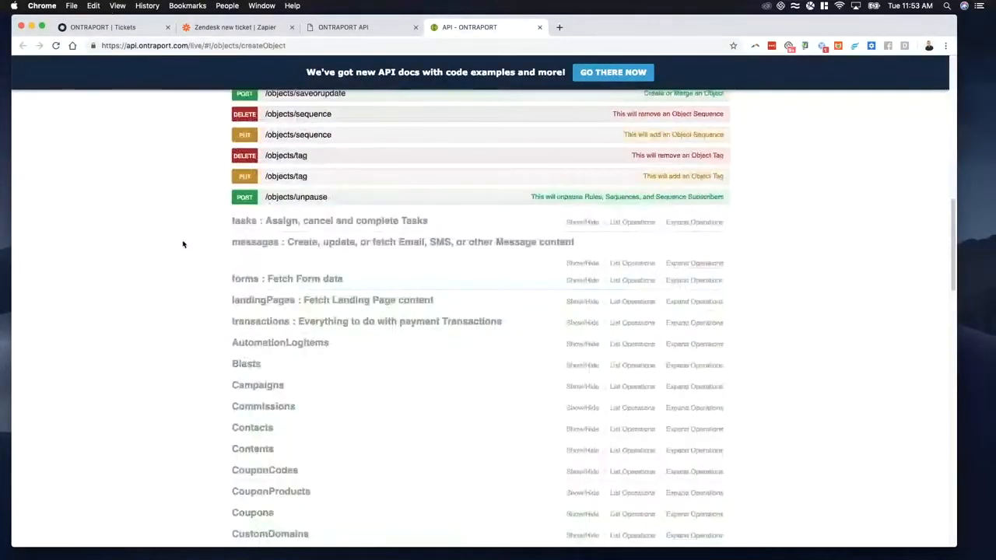
pyautogui.scroll(-5, 185, 246)
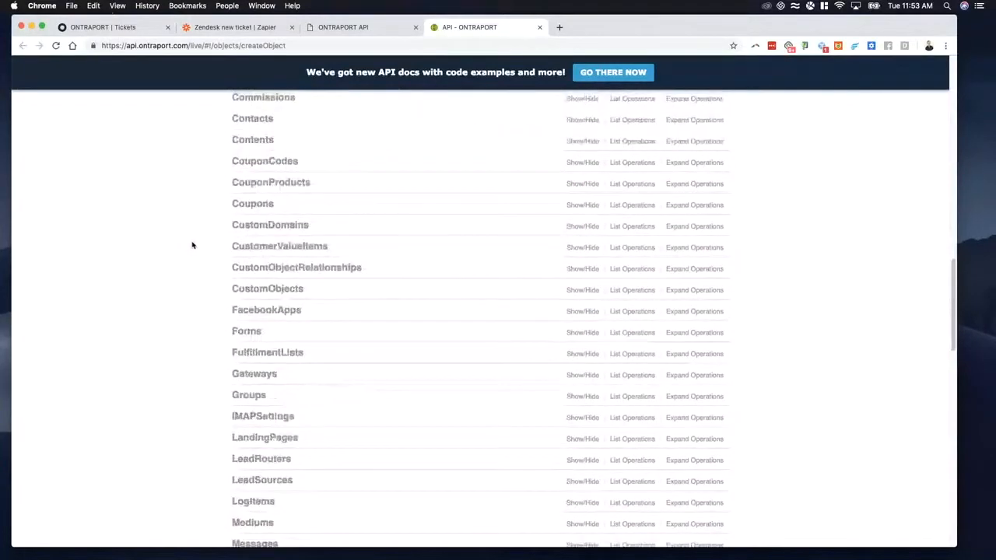
pyautogui.scroll(-3, 192, 245)
pyautogui.press('super+f')
pyautogui.write('ticket')
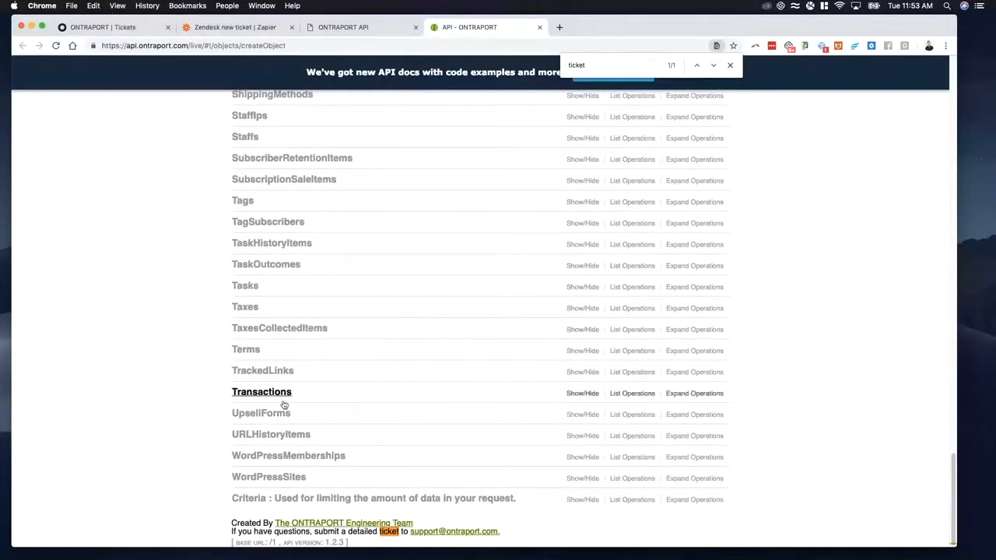
pyautogui.scroll(5, 284, 404)
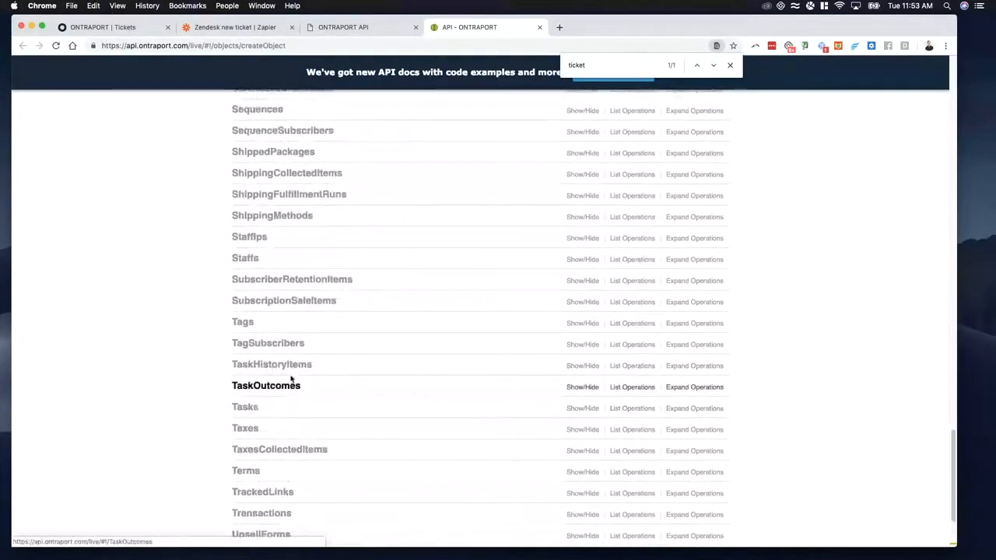
pyautogui.scroll(20, 291, 379)
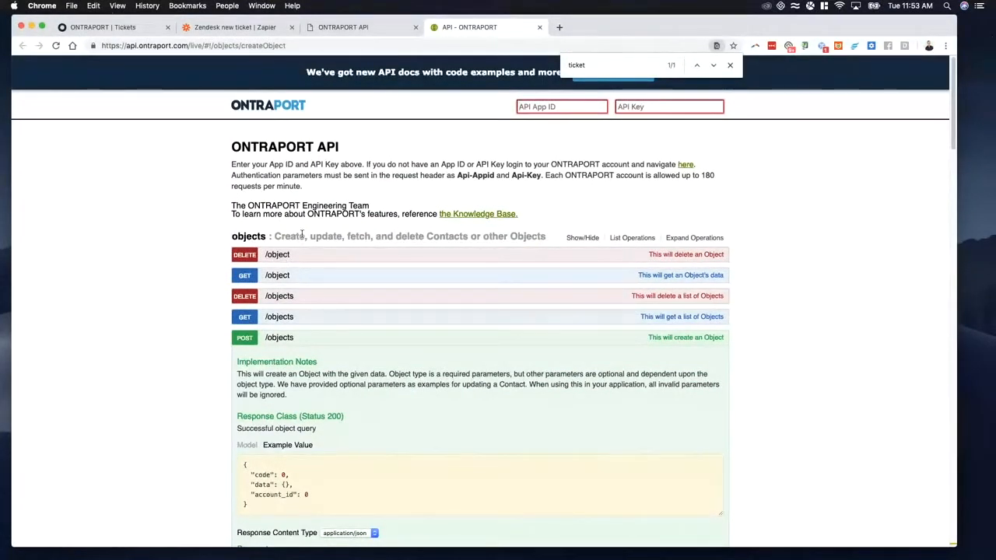
# Step: Collapse the POST /objects operation, look through the API object list for a tickets object and check Ontraport's Tickets list
pyautogui.scroll(-12, 326, 265)
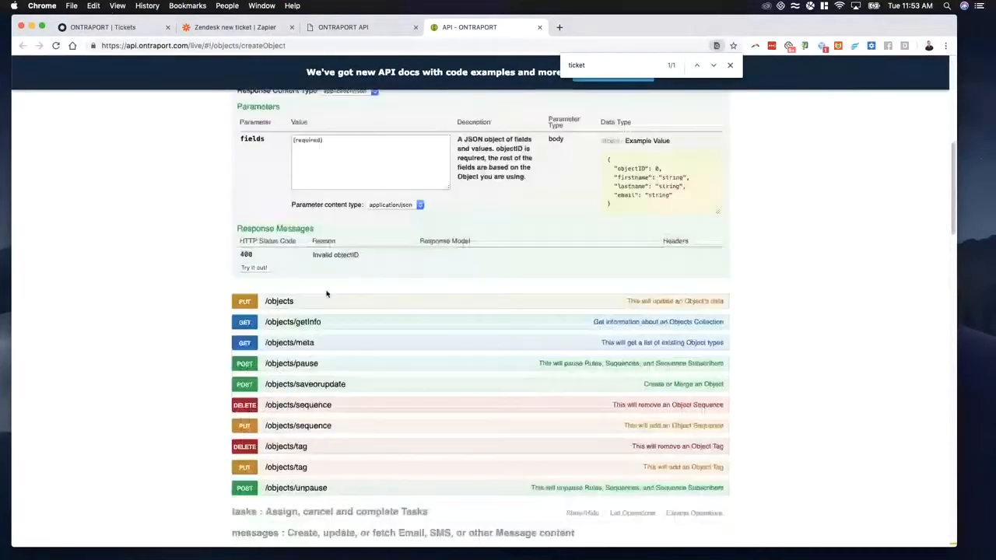
pyautogui.scroll(-11, 323, 375)
pyautogui.scroll(20, 322, 373)
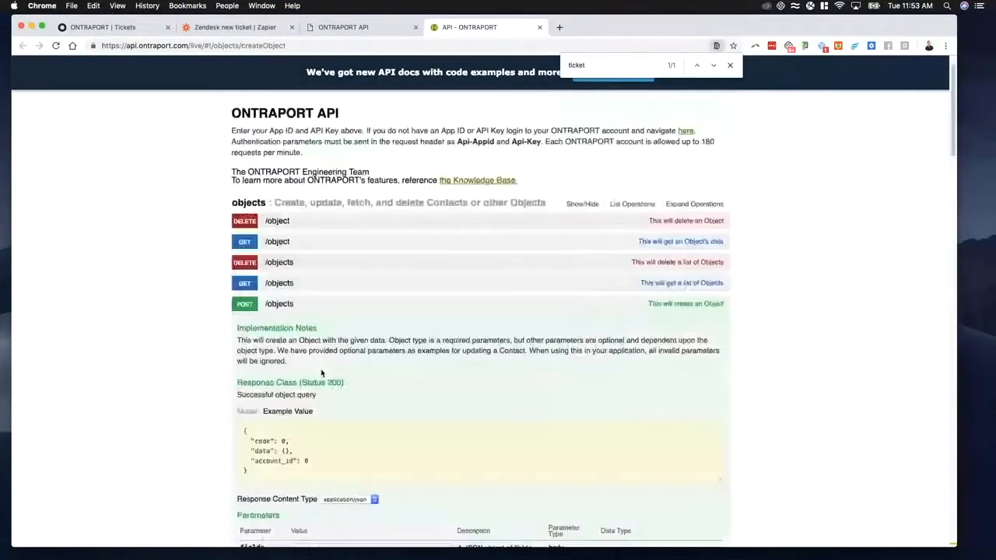
pyautogui.scroll(2, 322, 373)
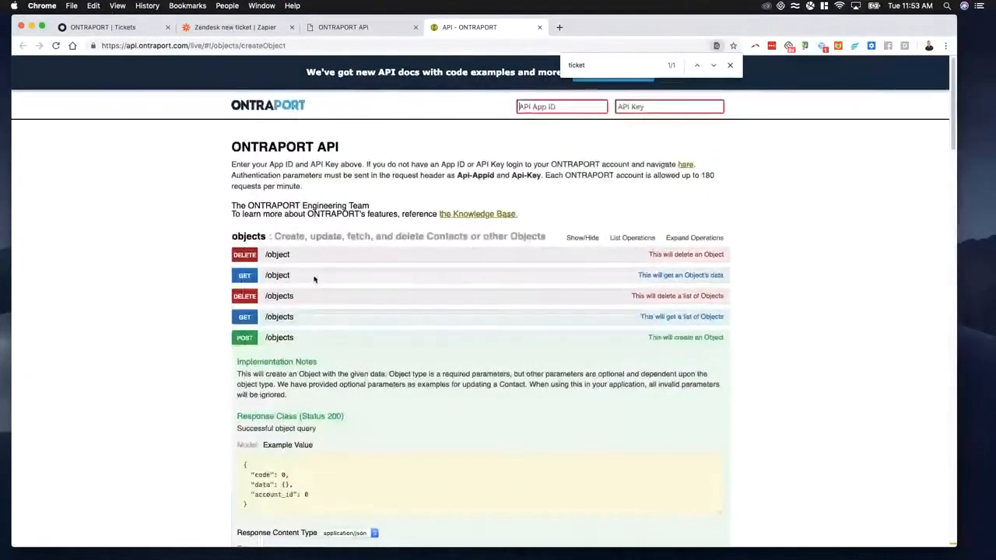
pyautogui.click(309, 342)
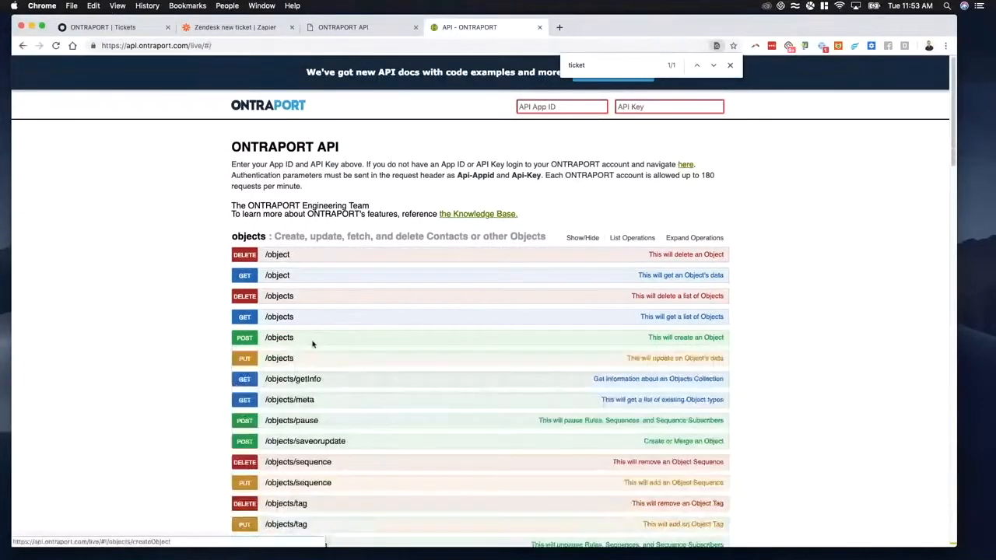
pyautogui.scroll(-7, 311, 342)
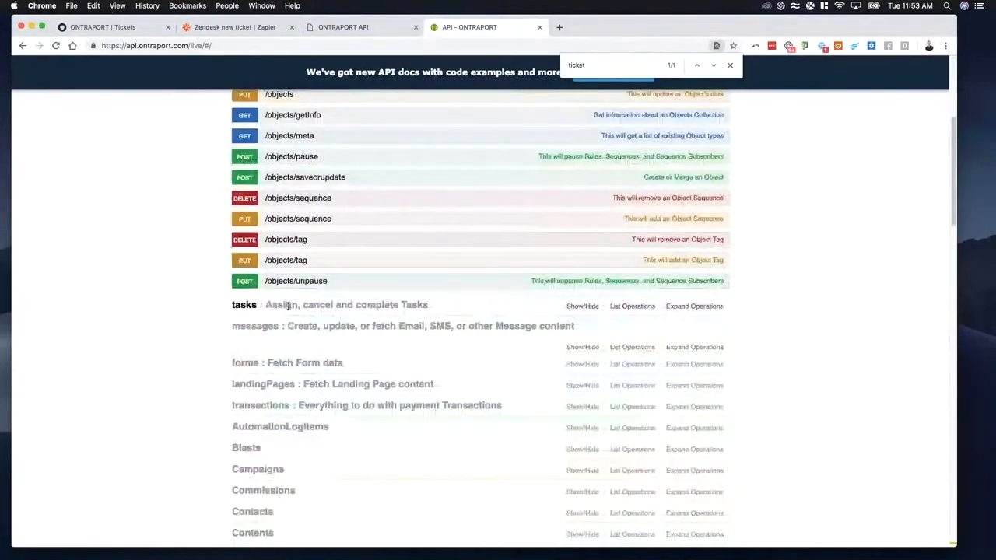
pyautogui.scroll(-5, 288, 306)
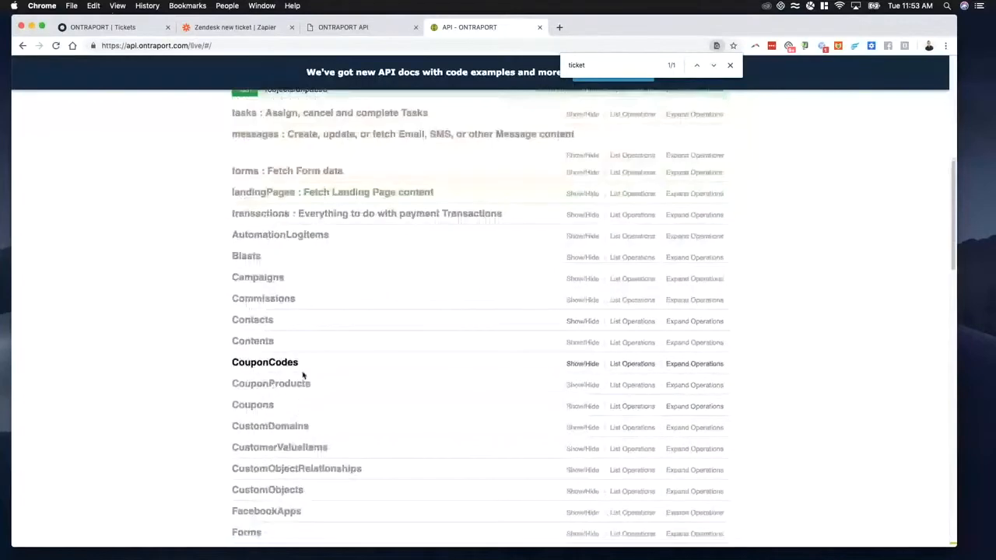
pyautogui.scroll(-13, 303, 376)
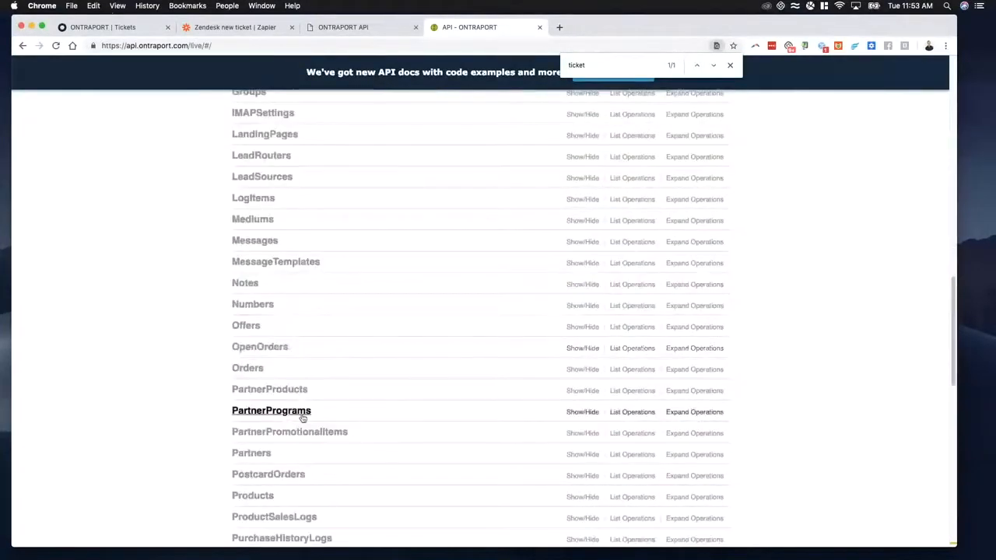
pyautogui.scroll(-14, 302, 418)
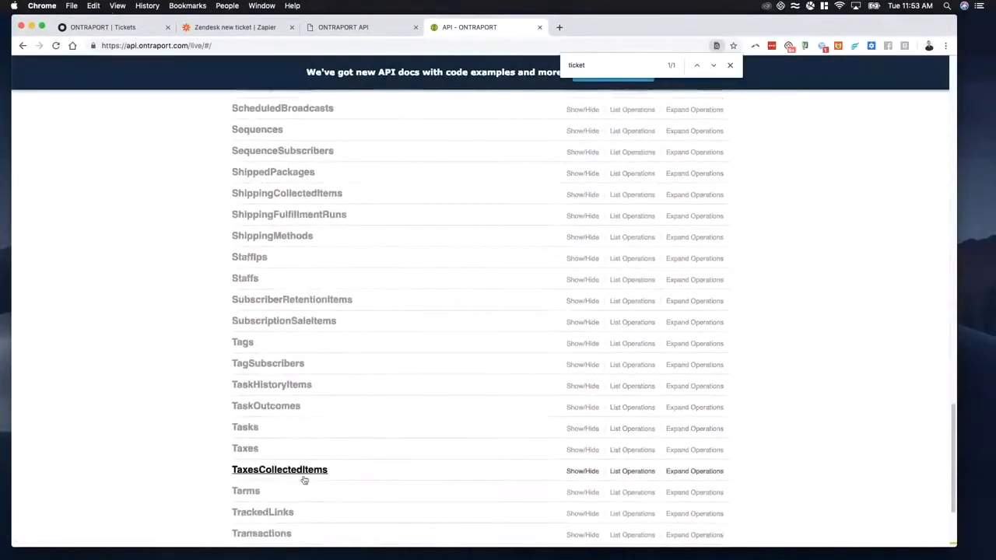
pyautogui.scroll(-2, 306, 482)
pyautogui.click(137, 29)
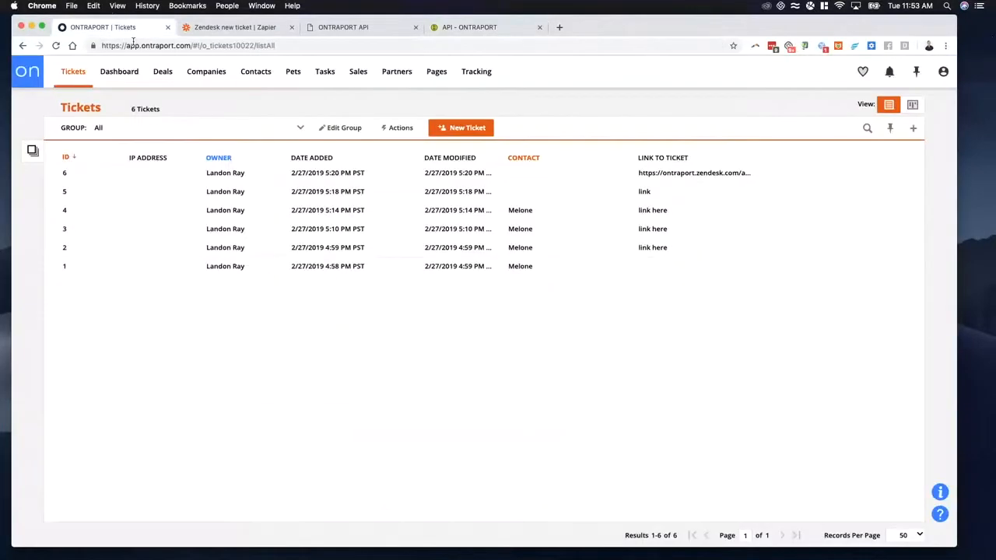
# Step: Return to the live API page, expand the Contacts object and open its Create Contacts POST operation
pyautogui.click(469, 28)
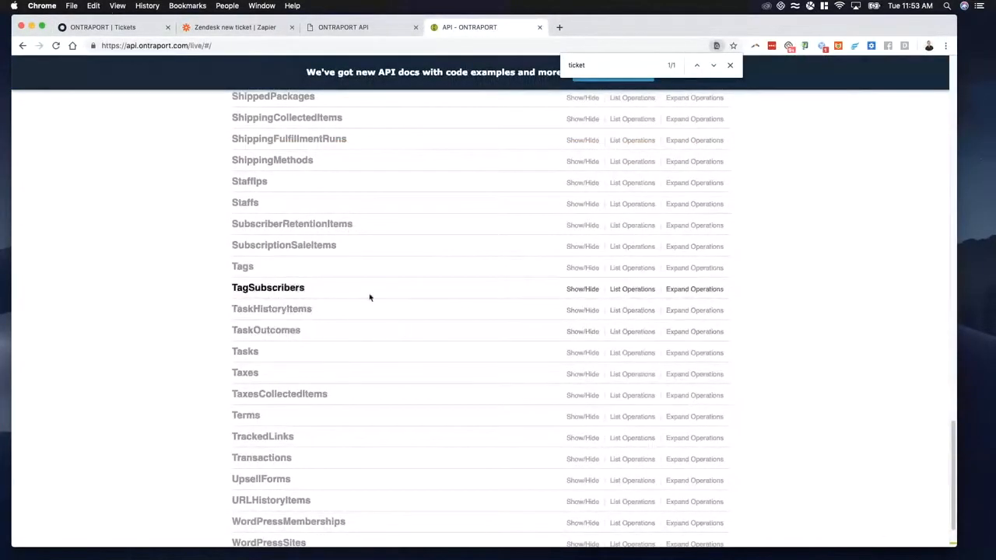
pyautogui.scroll(12, 369, 297)
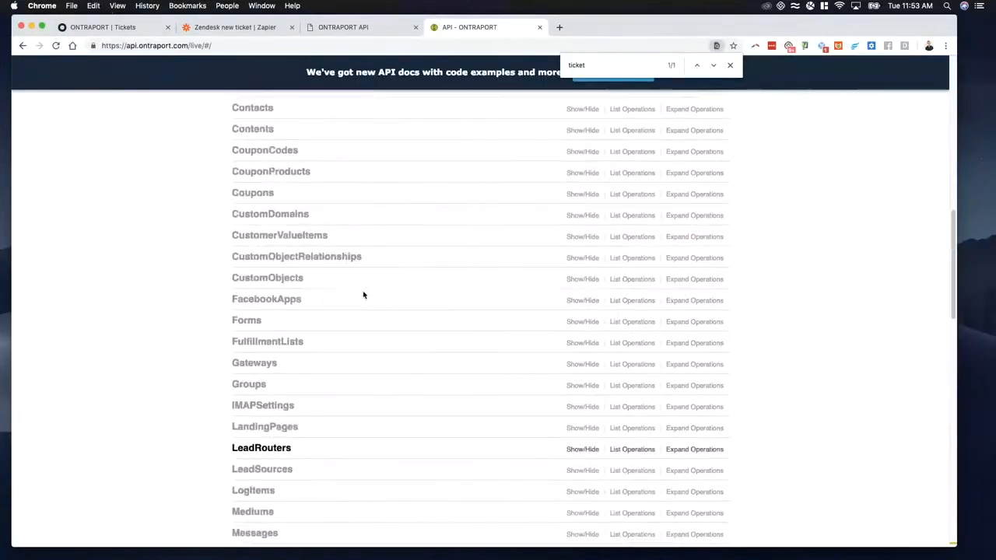
pyautogui.scroll(5, 362, 295)
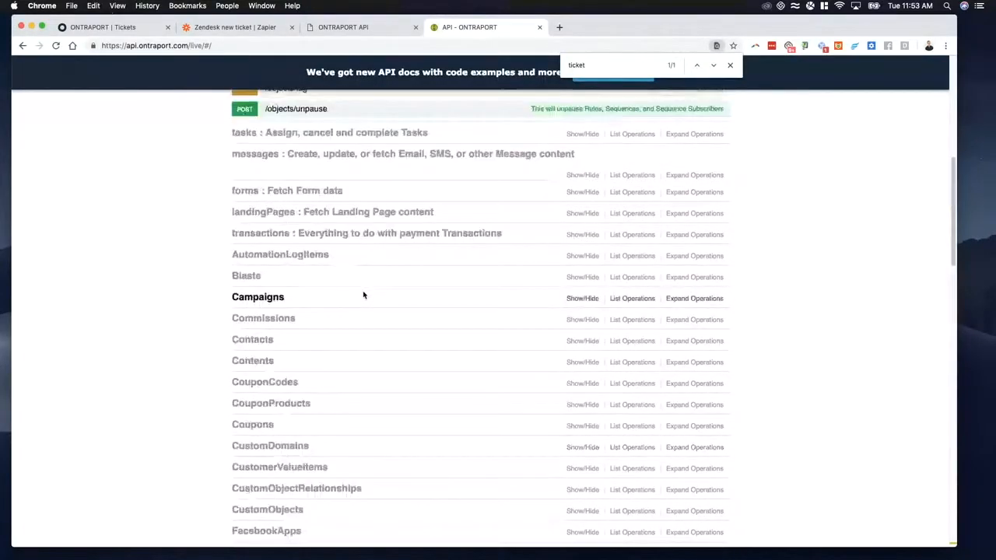
pyautogui.click(273, 343)
pyautogui.scroll(-6, 355, 340)
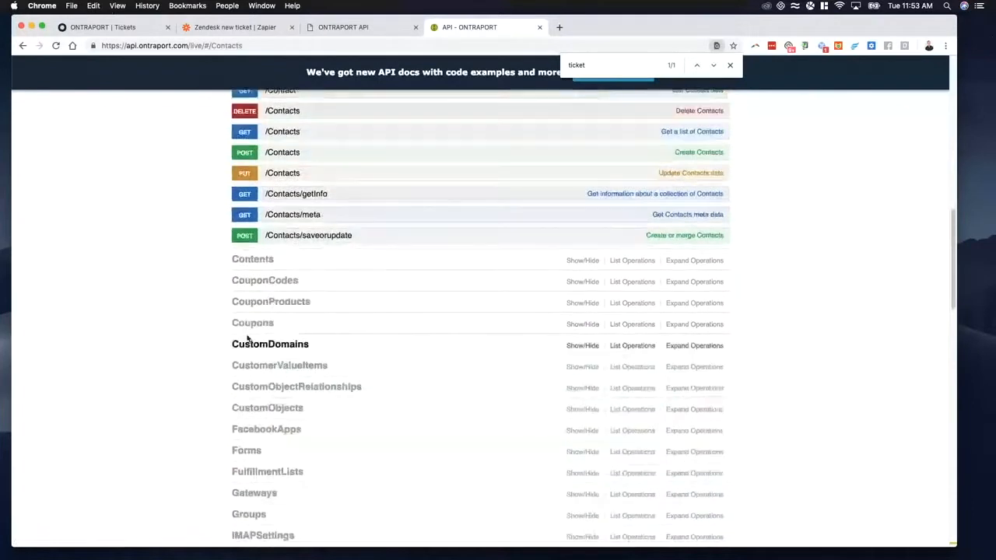
pyautogui.scroll(4, 257, 311)
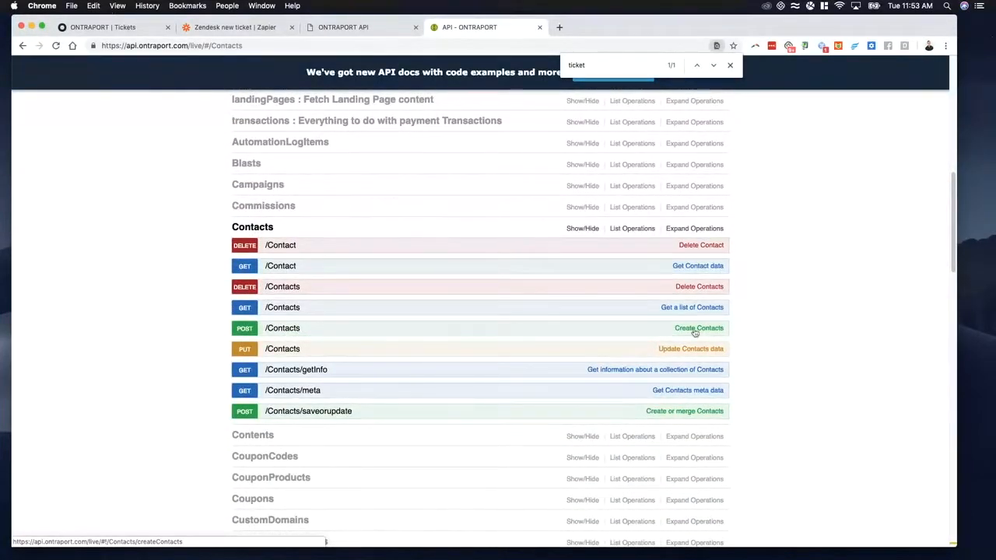
pyautogui.click(709, 332)
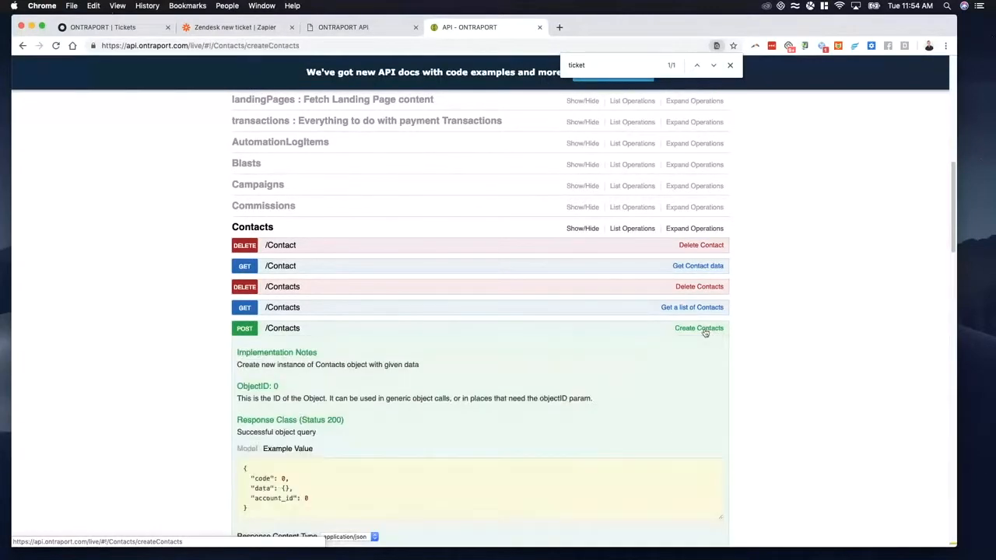
# Step: Close the page search, send a test request for the Create Contacts operation and look through its response
pyautogui.click(730, 65)
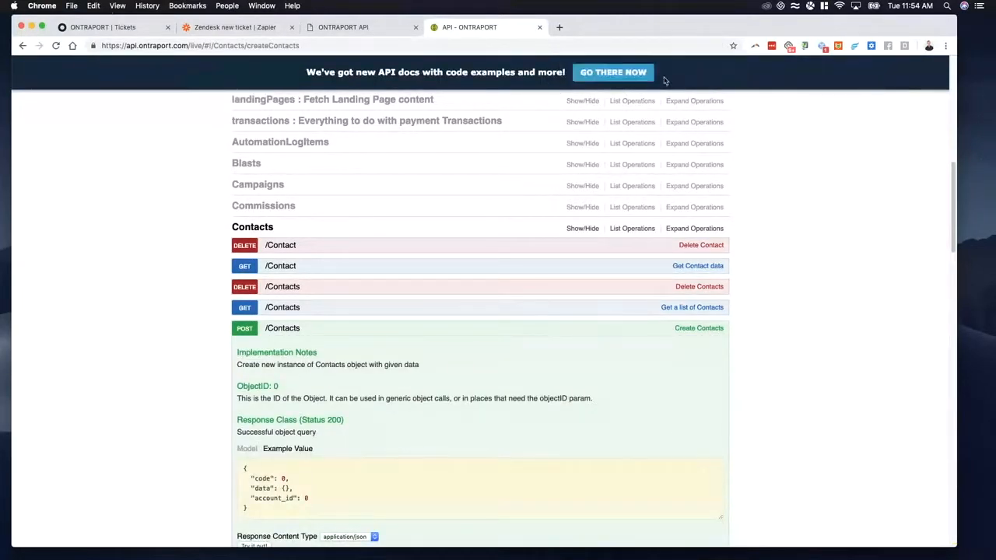
pyautogui.scroll(2, 355, 263)
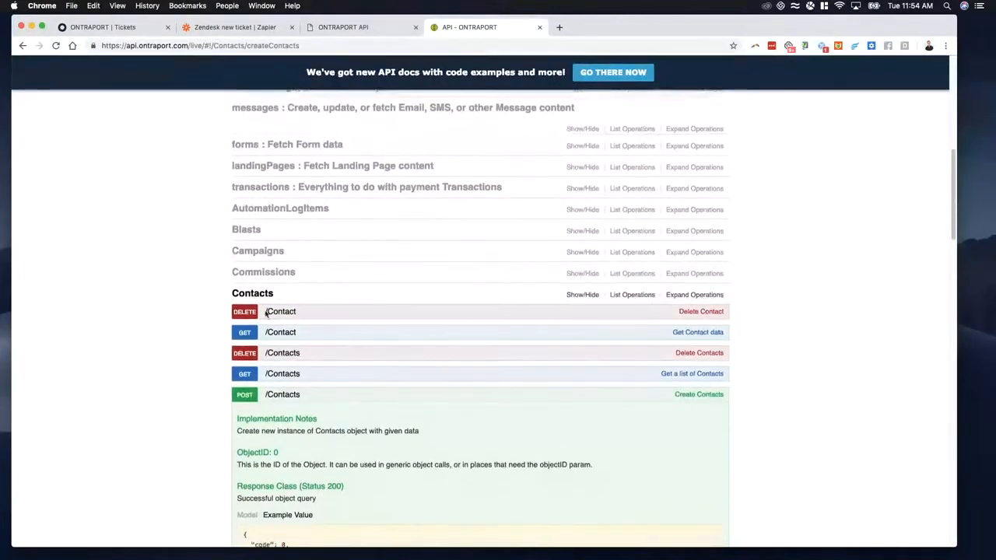
pyautogui.scroll(-3, 268, 311)
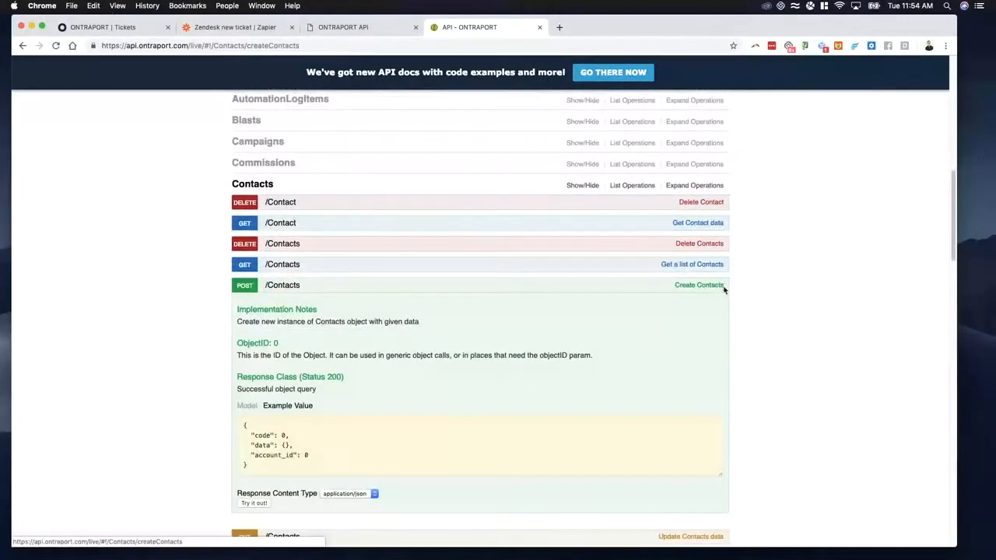
pyautogui.scroll(-4, 490, 335)
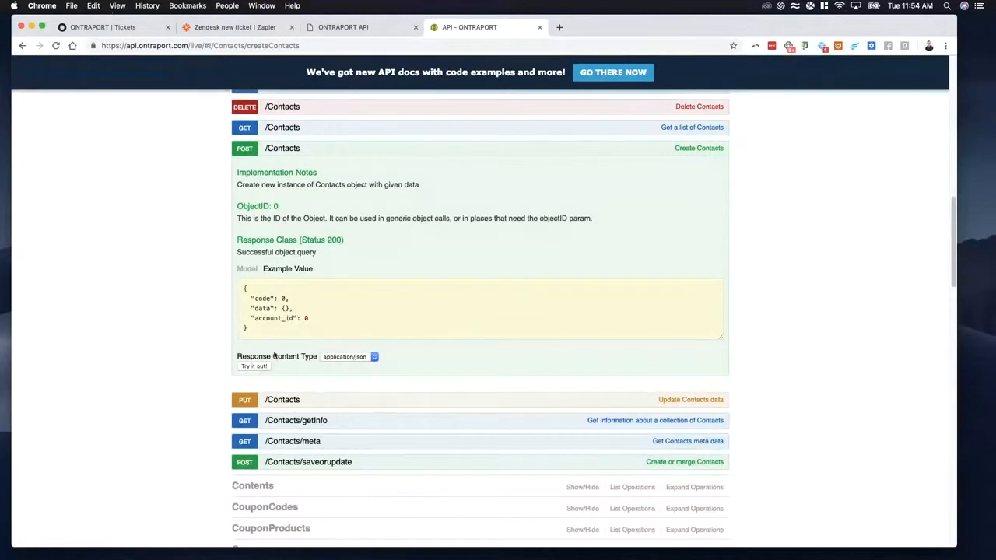
pyautogui.moveTo(290, 338); pyautogui.dragTo(253, 319)
pyautogui.click(259, 321)
pyautogui.click(254, 366)
pyautogui.scroll(-2, 397, 410)
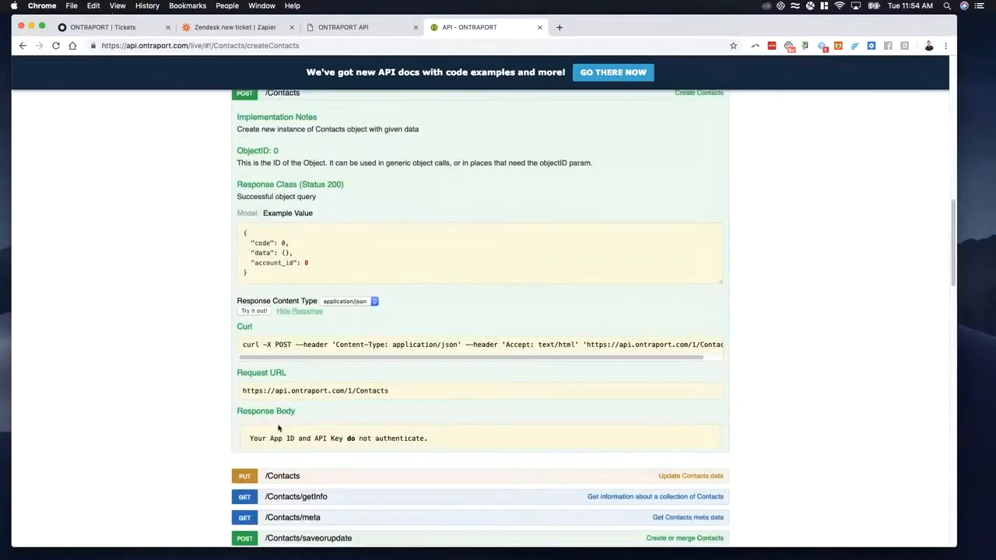
pyautogui.scroll(-5, 406, 438)
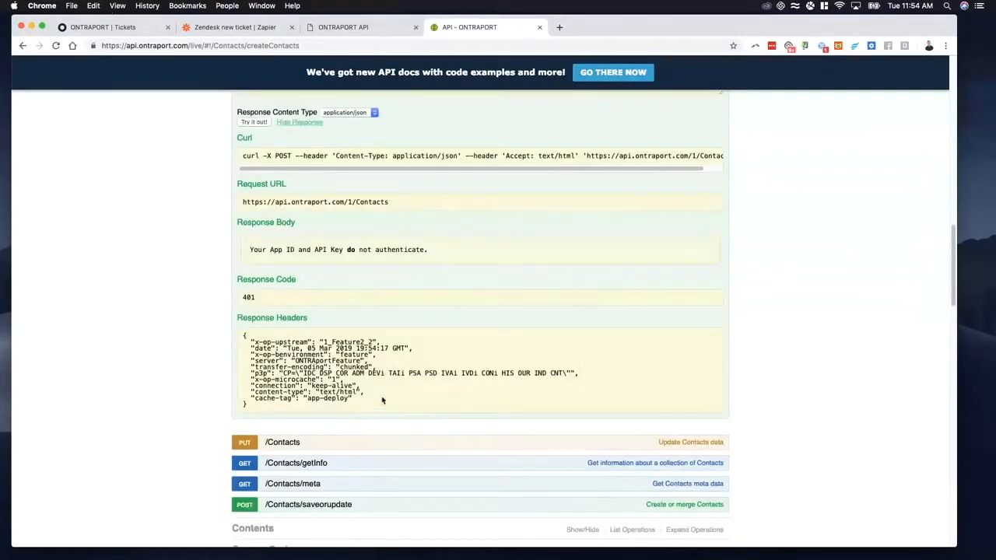
pyautogui.scroll(5, 397, 400)
pyautogui.scroll(-4, 400, 400)
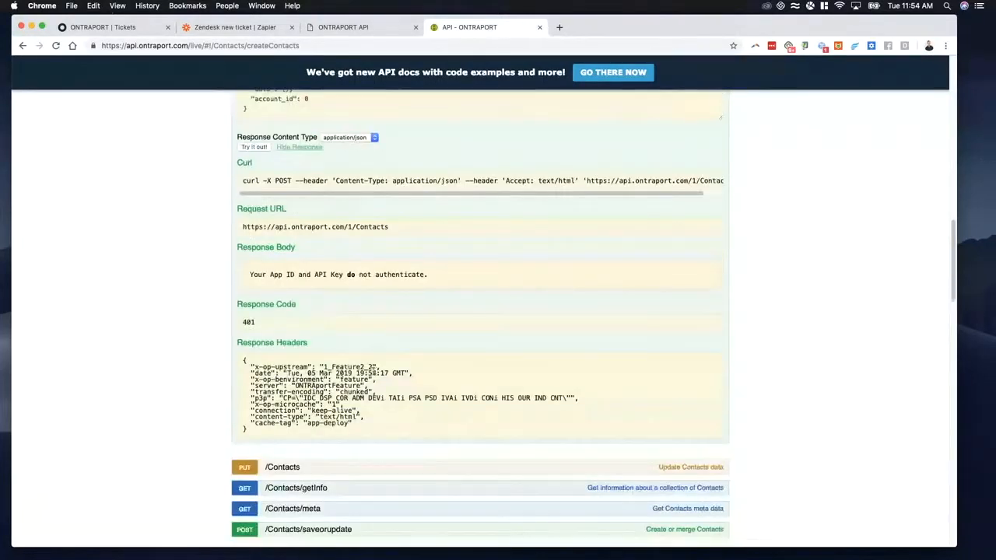
# Step: Compare the URL of the Zapier webhook POST with the request URL shown for the Create Contacts test
pyautogui.click(355, 30)
pyautogui.click(245, 30)
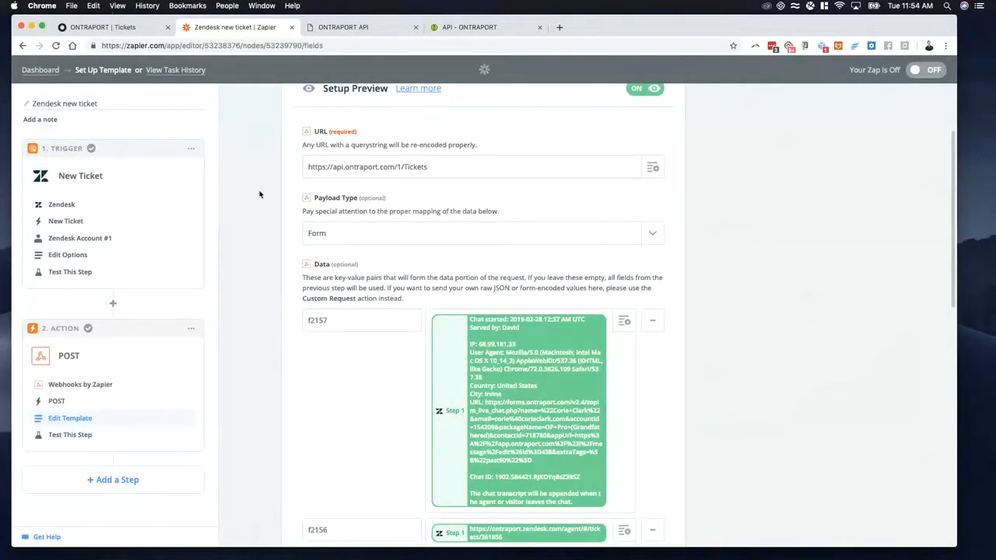
pyautogui.scroll(3, 358, 214)
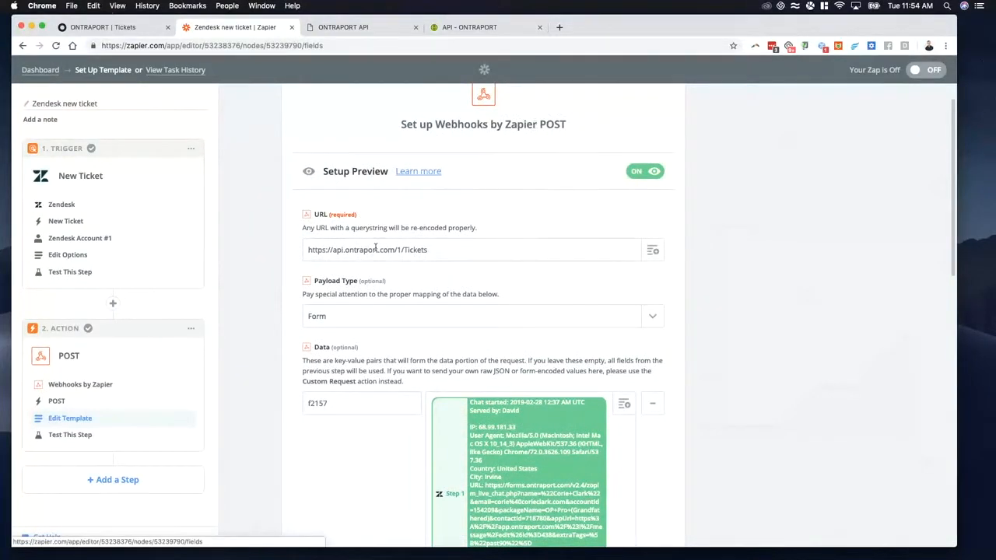
pyautogui.moveTo(437, 249); pyautogui.dragTo(306, 250)
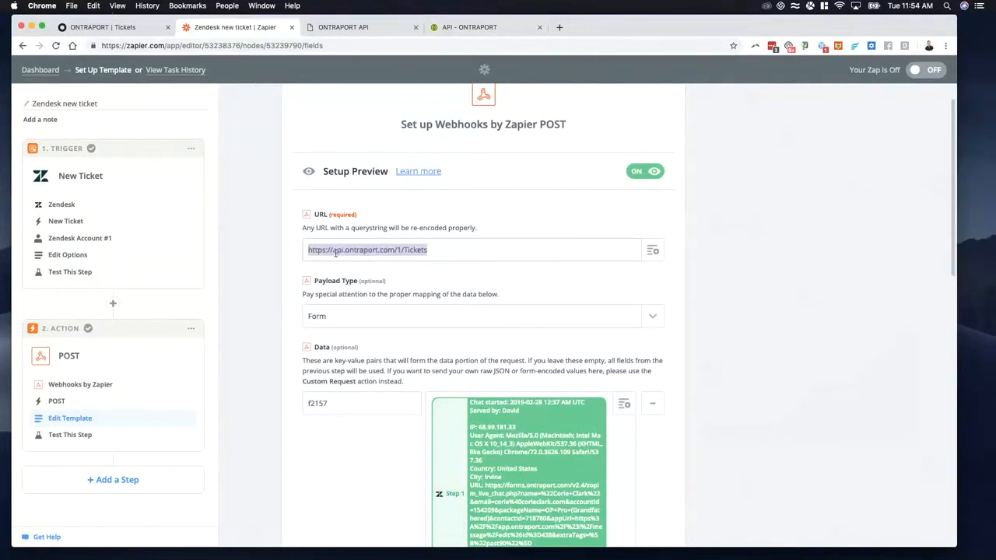
pyautogui.click(467, 28)
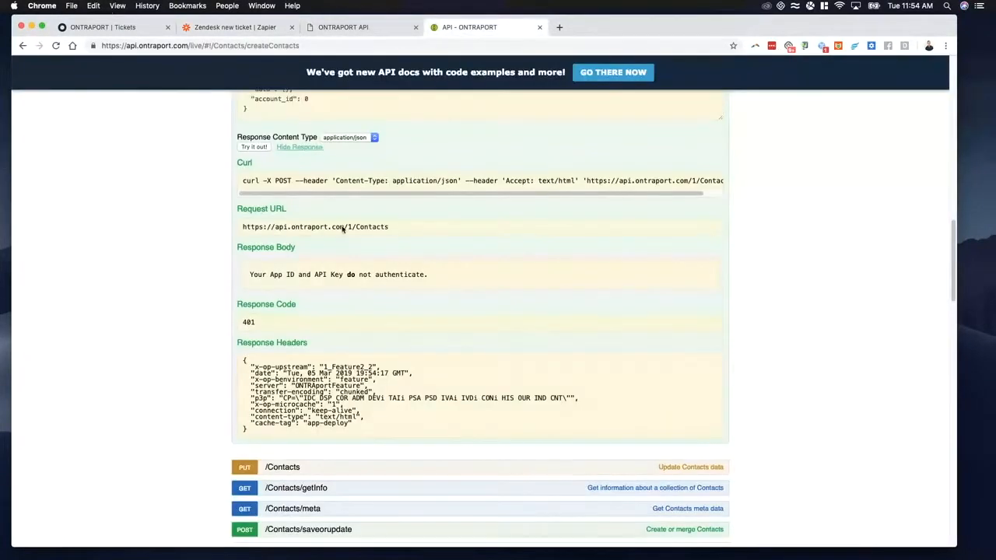
pyautogui.scroll(1, 340, 224)
pyautogui.moveTo(392, 242); pyautogui.dragTo(250, 237)
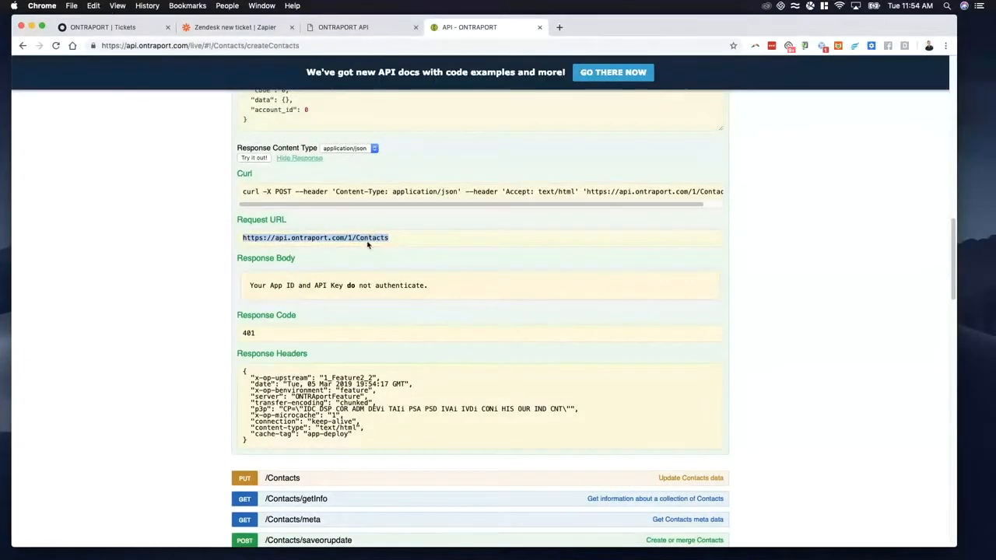
pyautogui.click(366, 27)
pyautogui.click(241, 28)
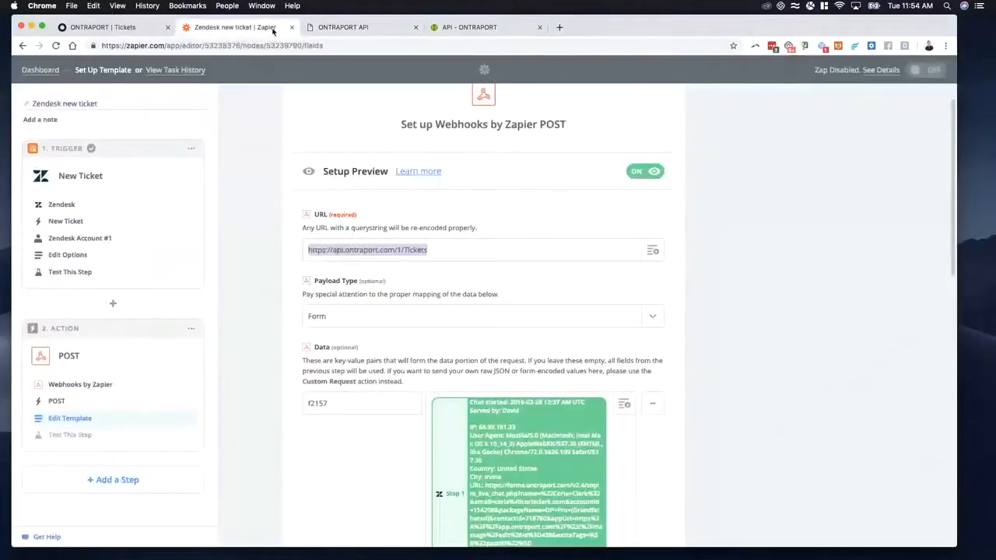
# Step: Close the API documentation page and look through the webhook's data field mappings
pyautogui.click(414, 28)
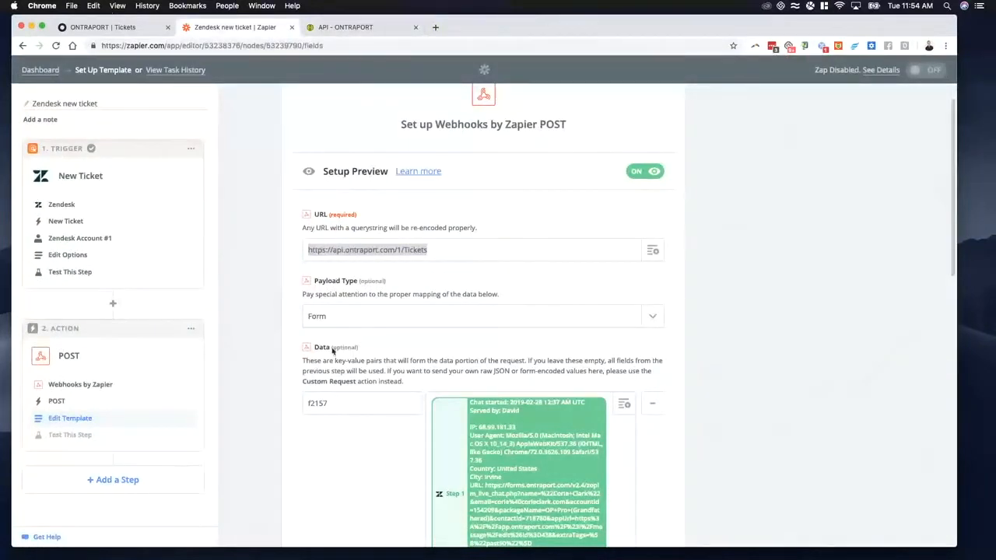
pyautogui.scroll(-4, 340, 324)
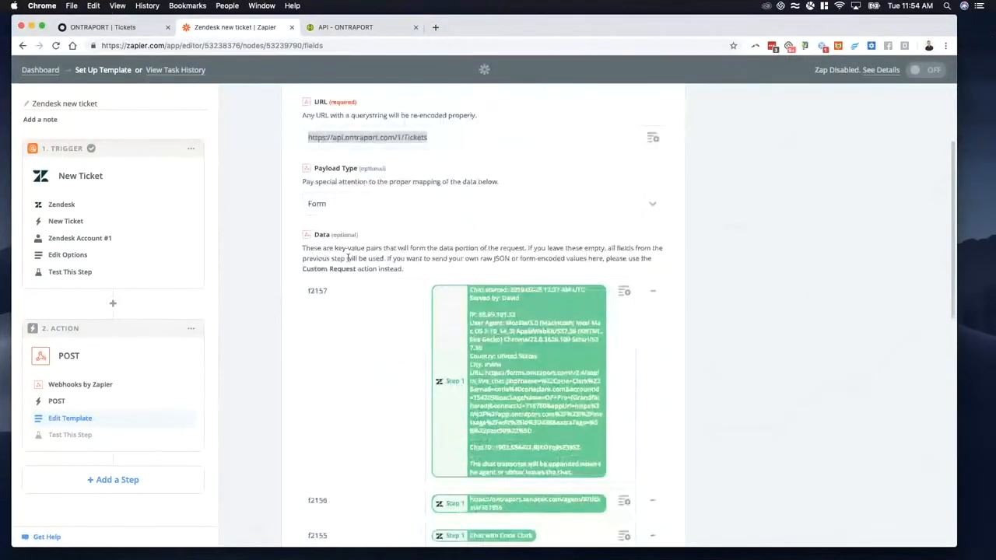
pyautogui.scroll(-4, 369, 295)
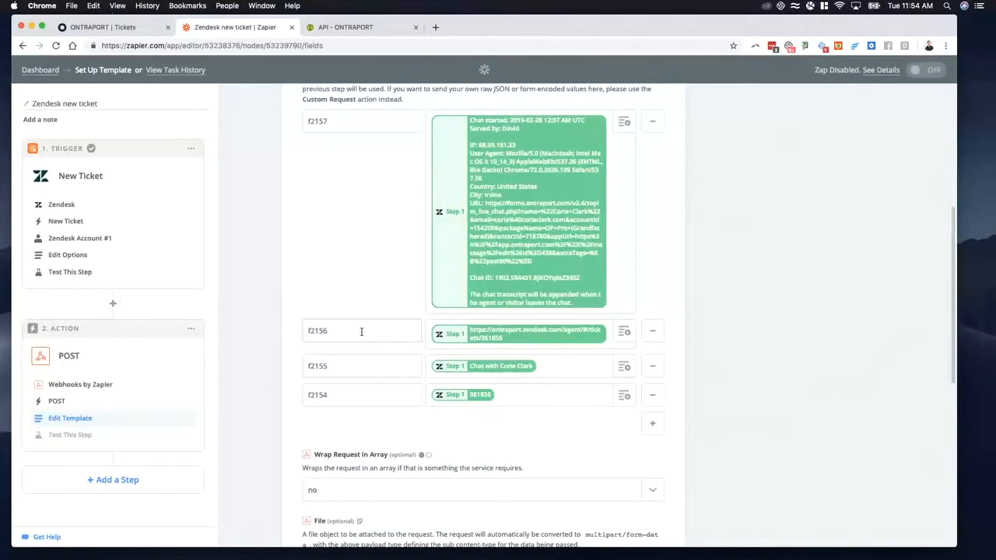
# Step: Check the live API page's credential fields, then search Ontraport's administration for "api" and open the API key manager
pyautogui.click(364, 28)
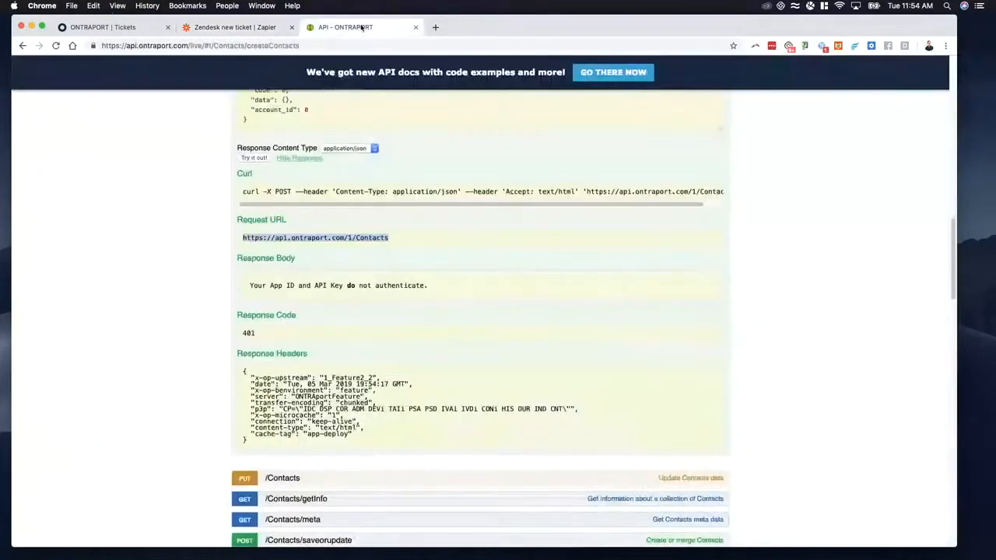
pyautogui.scroll(20, 270, 348)
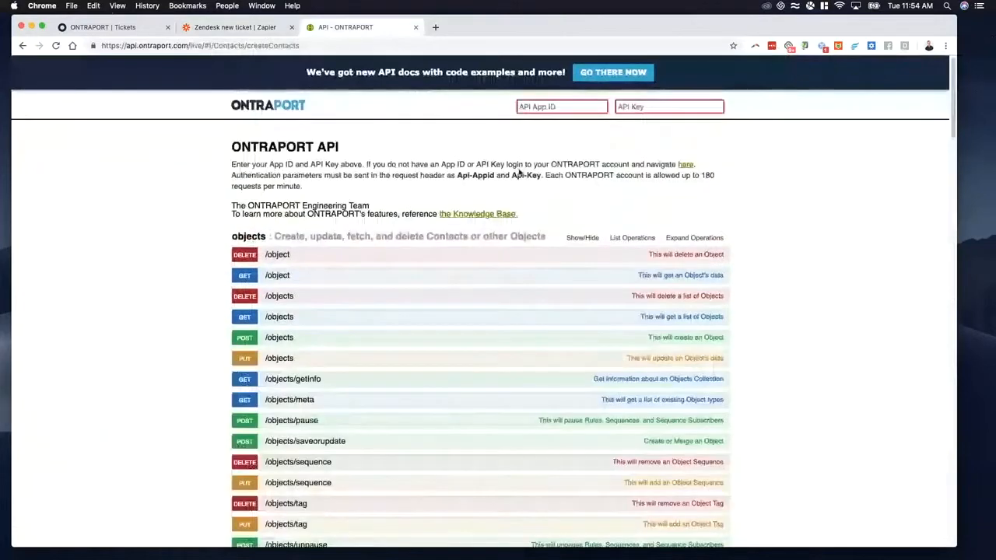
pyautogui.scroll(-20, 410, 417)
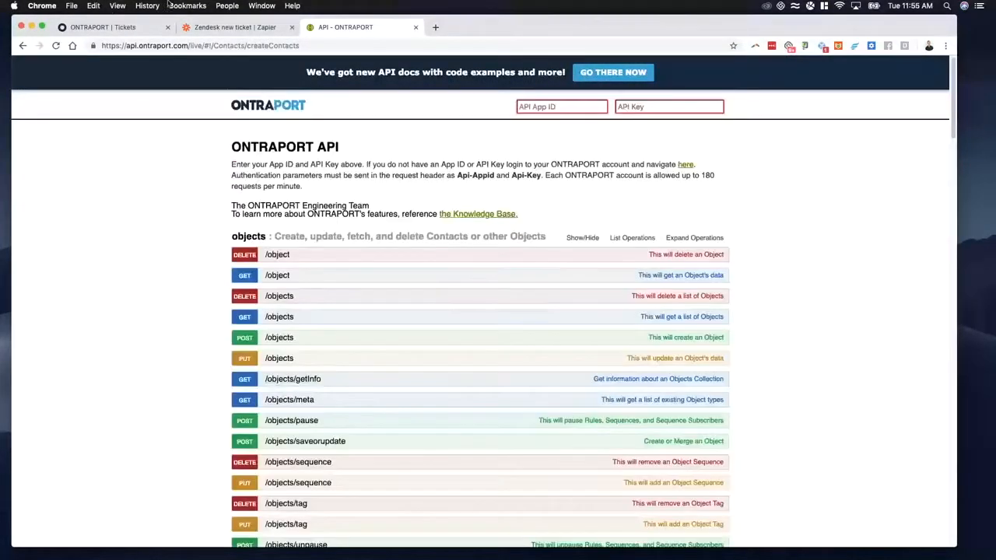
pyautogui.click(136, 27)
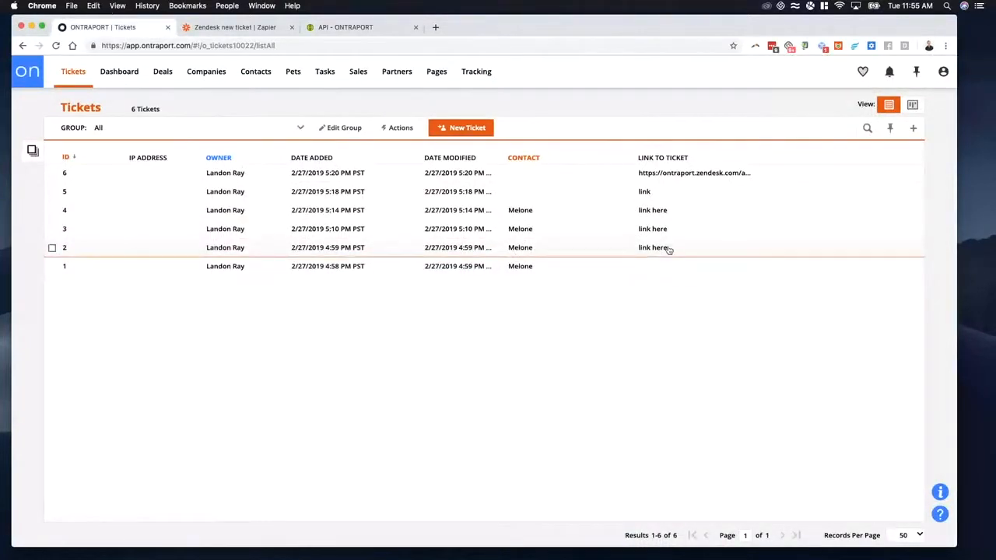
pyautogui.click(944, 72)
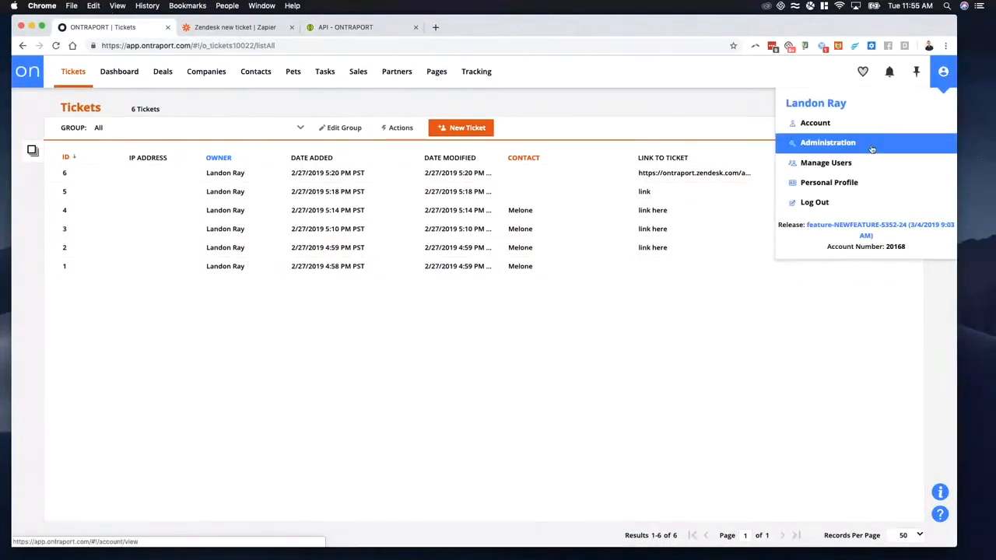
pyautogui.click(870, 144)
pyautogui.click(81, 129)
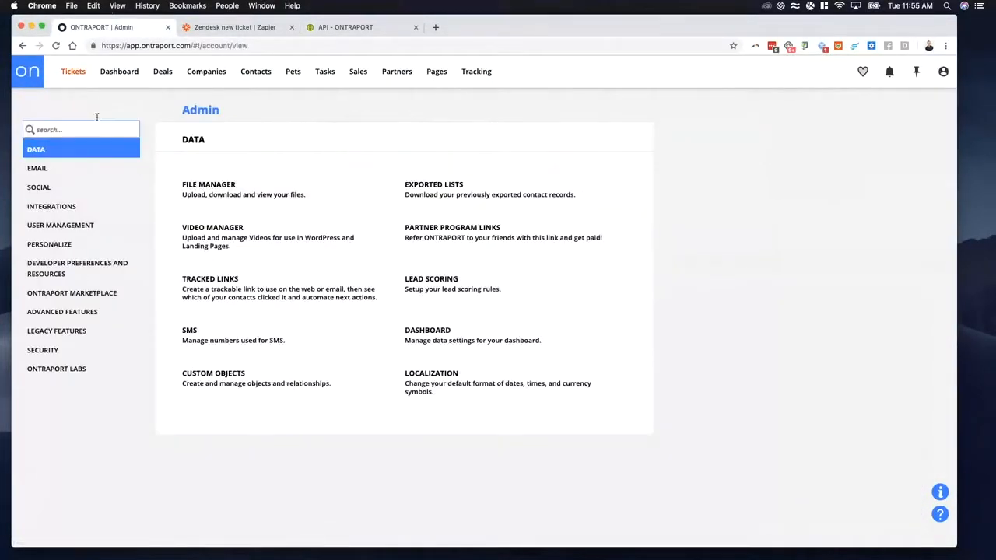
pyautogui.write('api')
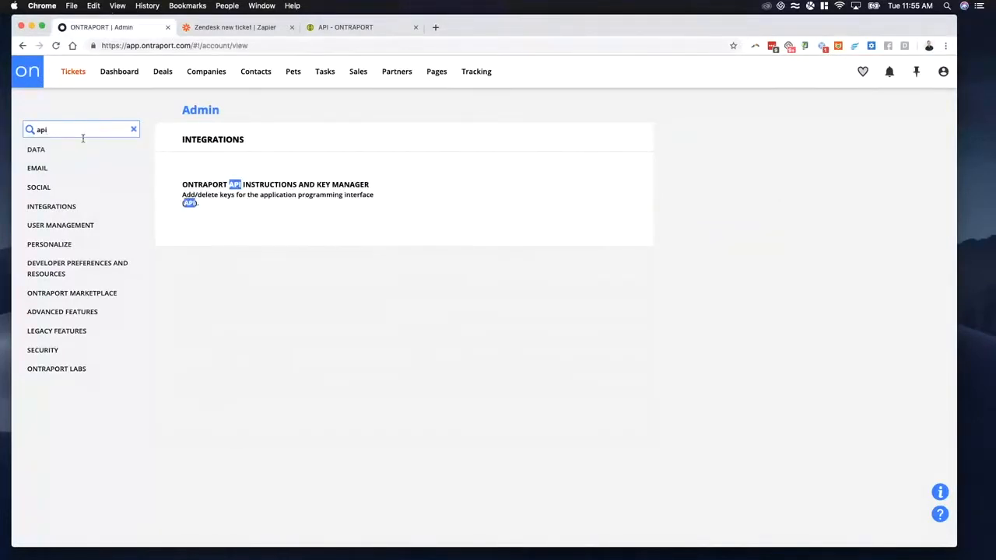
pyautogui.click(277, 194)
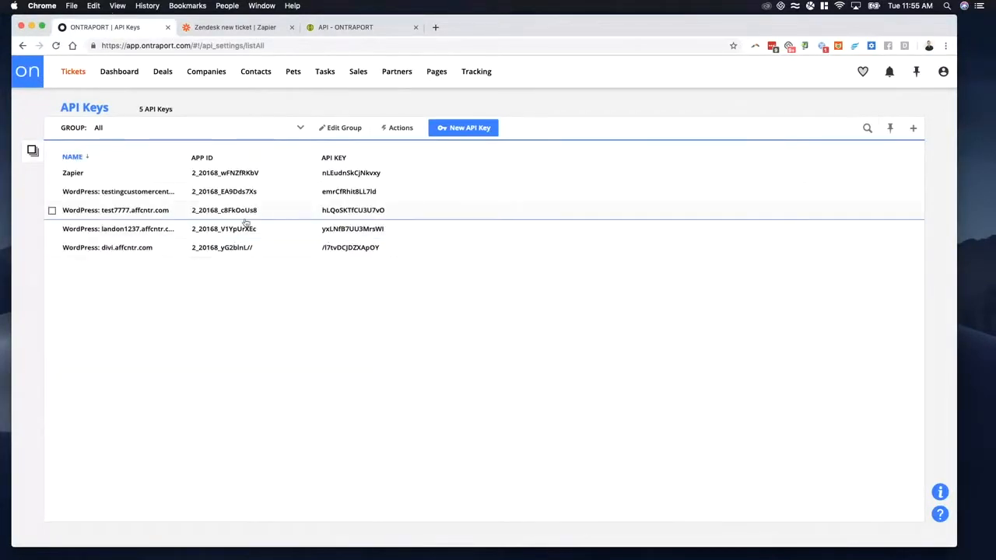
# Step: Copy the Zapier entry's App ID into the API App ID field of the live API page, without leading spaces
pyautogui.moveTo(267, 180); pyautogui.dragTo(189, 175)
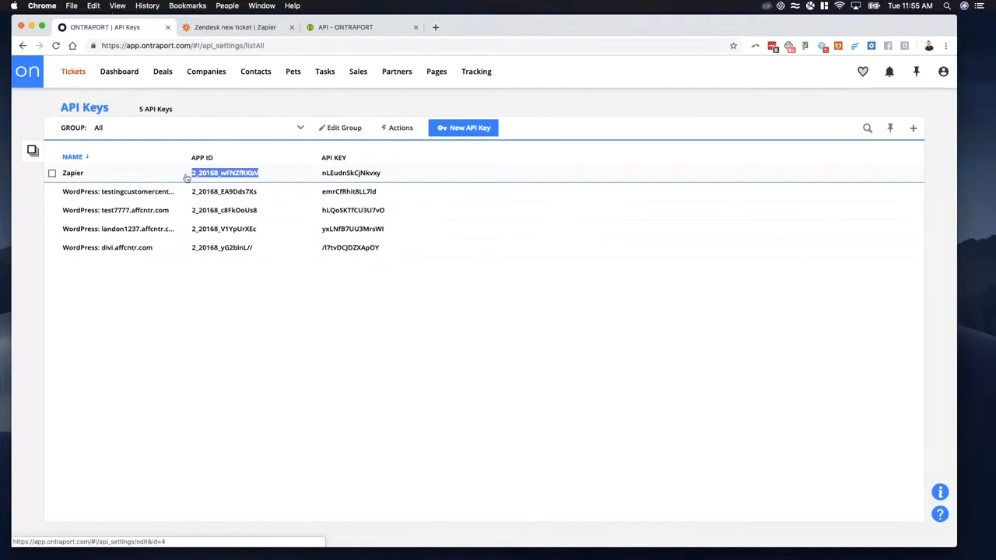
pyautogui.click(343, 31)
pyautogui.click(555, 108)
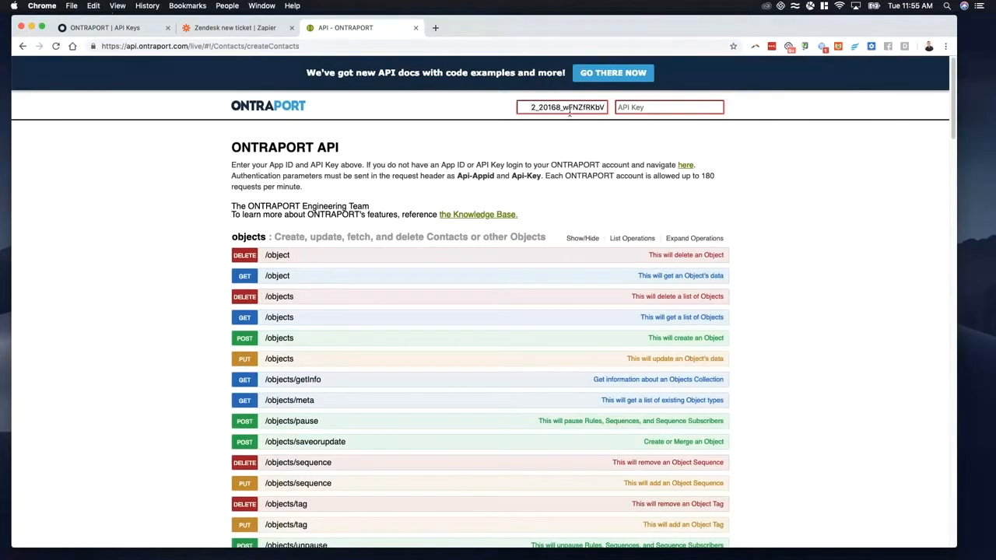
pyautogui.click(592, 109)
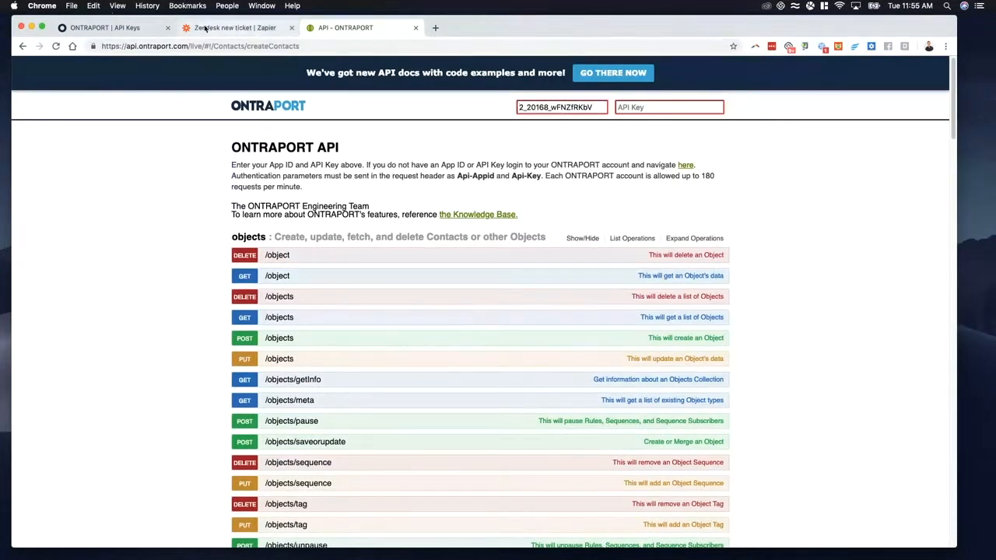
# Step: Copy the Zapier entry's API key into the live API page's API Key field and load the account's endpoints
pyautogui.click(123, 28)
pyautogui.moveTo(380, 173); pyautogui.dragTo(320, 181)
pyautogui.press('super+c')
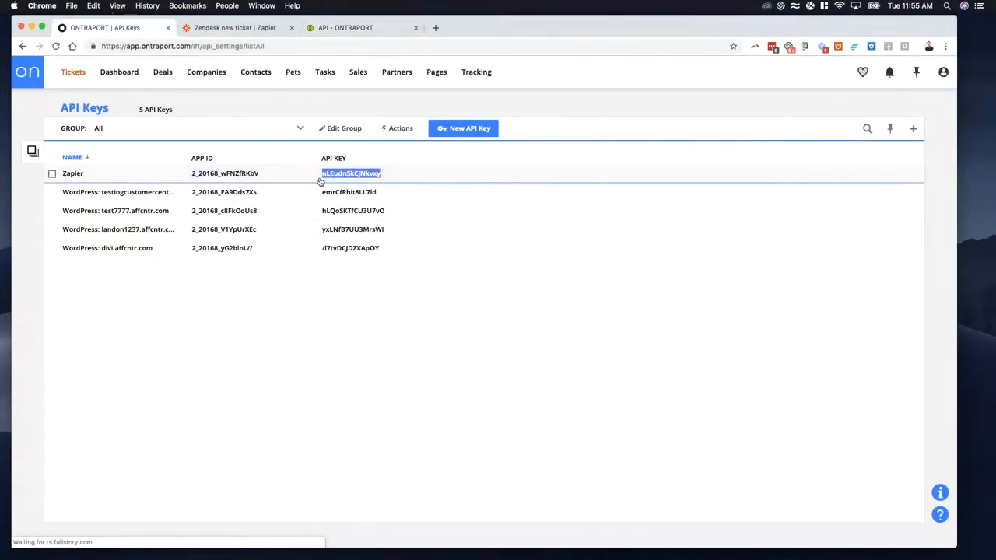
pyautogui.click(363, 29)
pyautogui.press('super+v')
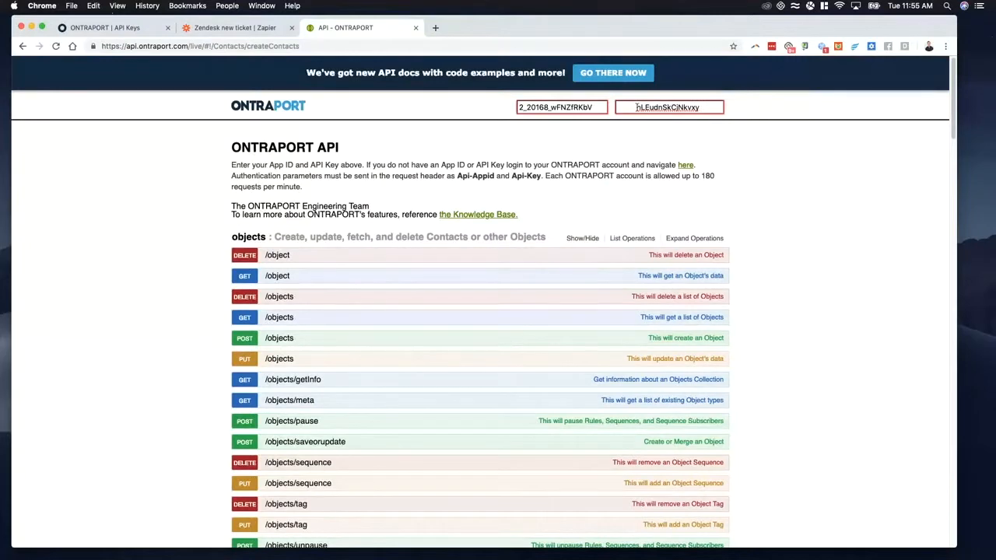
pyautogui.click(550, 109)
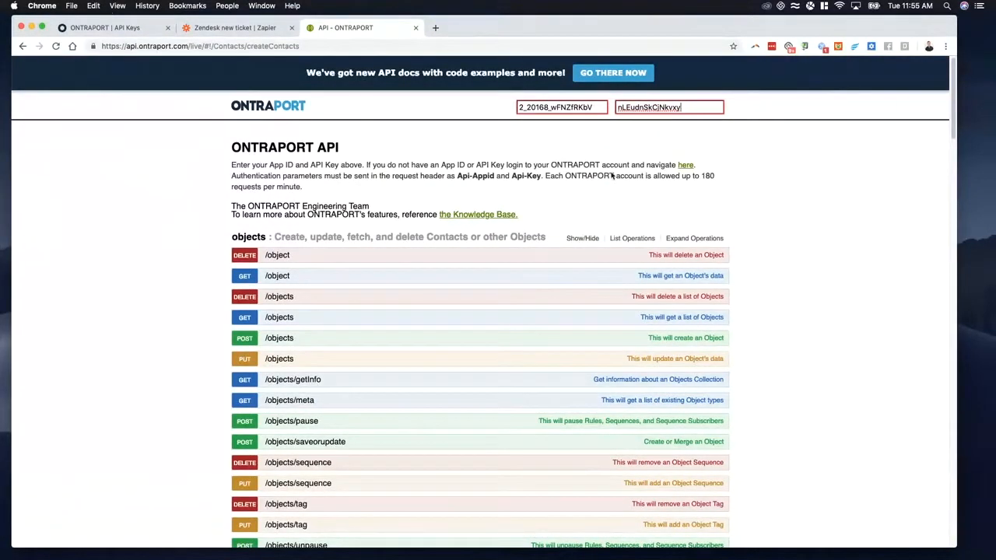
pyautogui.scroll(-4, 611, 177)
pyautogui.scroll(4, 603, 189)
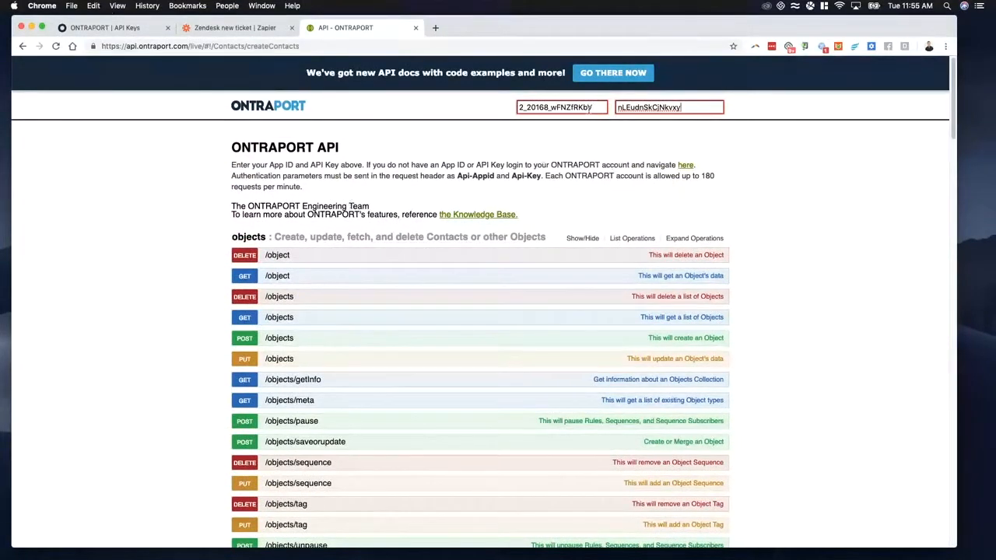
pyautogui.click(743, 108)
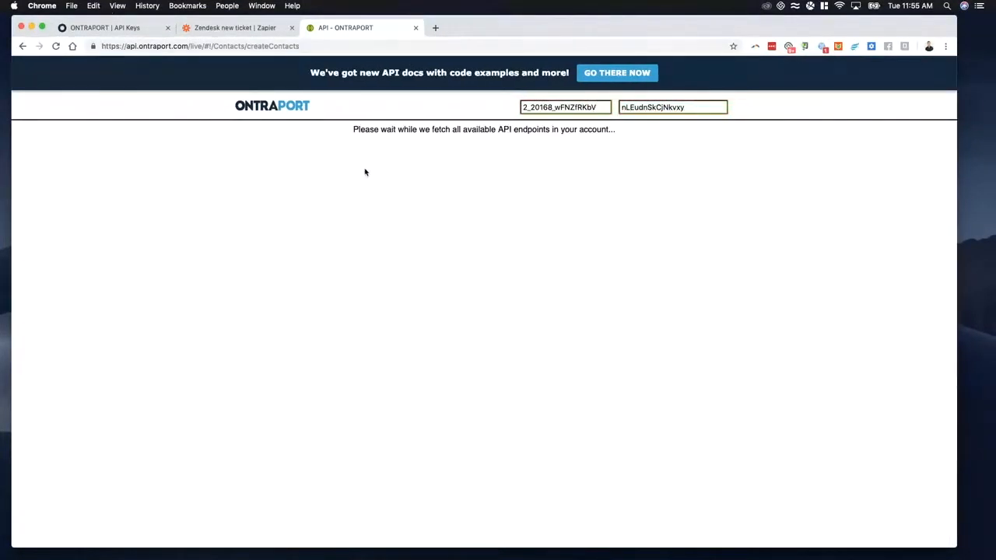
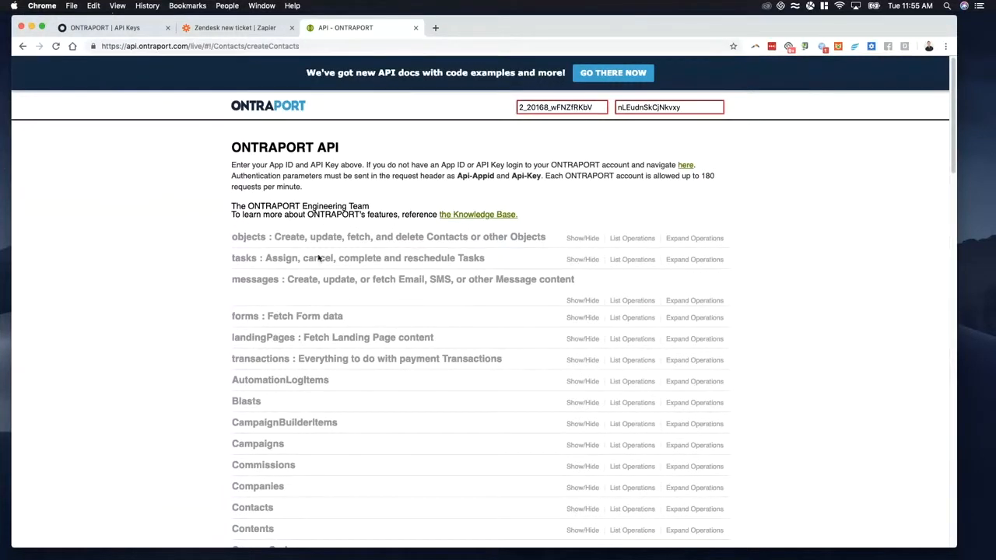
# Step: Expand the Tickets object on the live API page to list its available operations
pyautogui.scroll(-20, 380, 128)
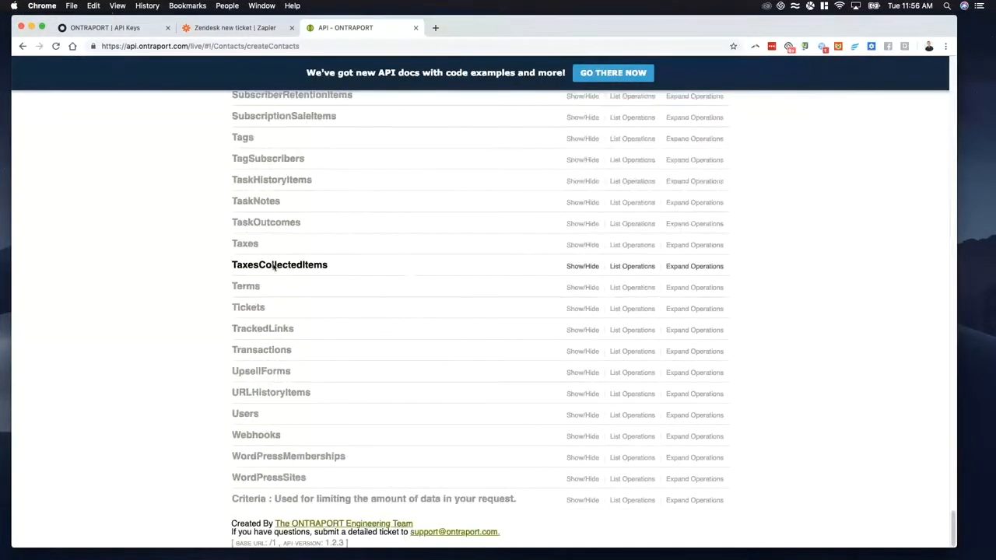
pyautogui.click(249, 309)
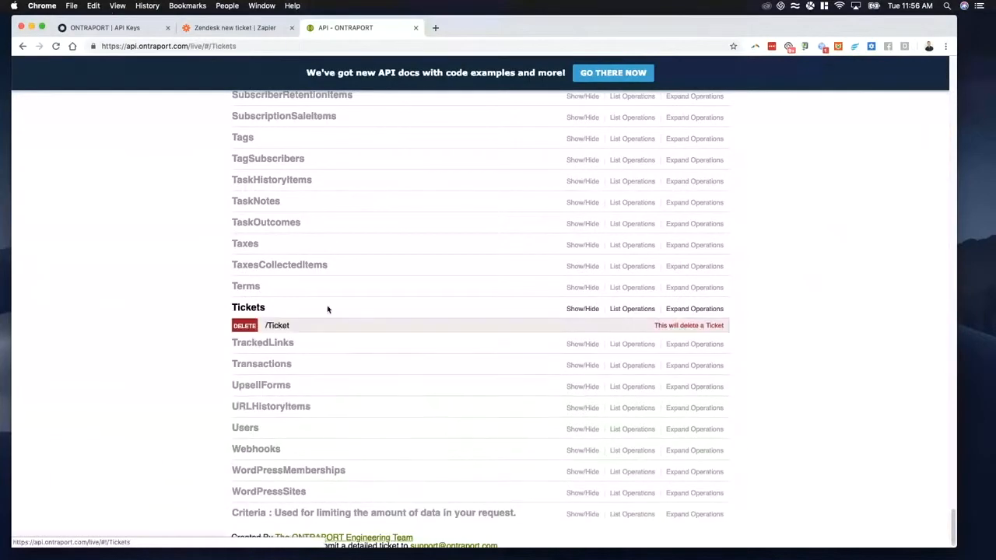
pyautogui.scroll(-3, 119, 288)
pyautogui.scroll(2, 117, 288)
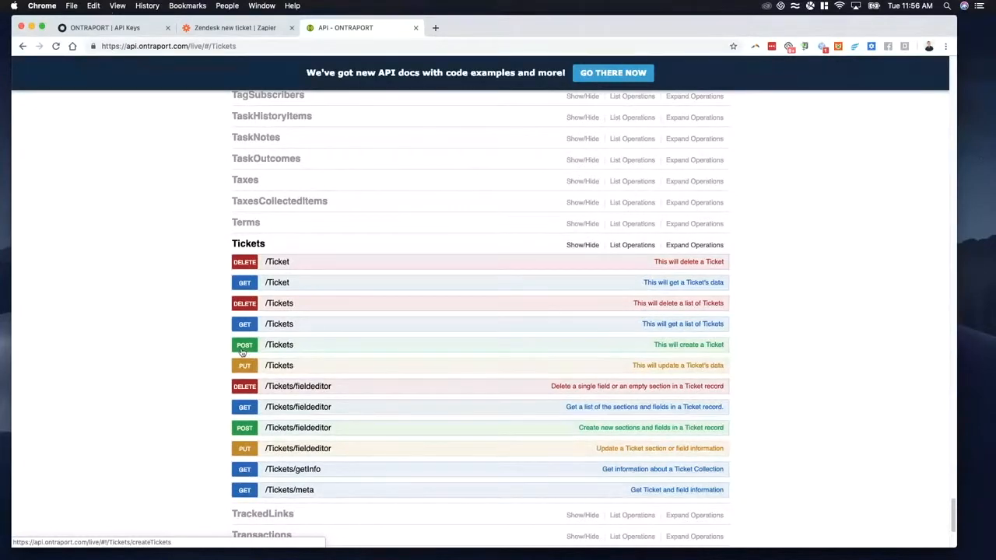
# Step: In the Zapier ticket zap, review the webhook's request URL, its chosen action app and its POST action type
pyautogui.click(191, 30)
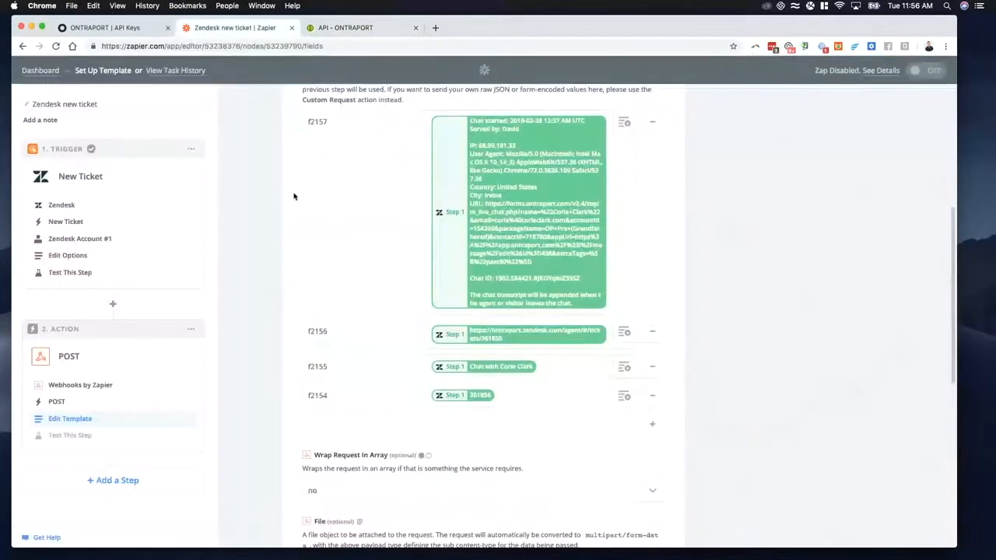
pyautogui.scroll(5, 351, 200)
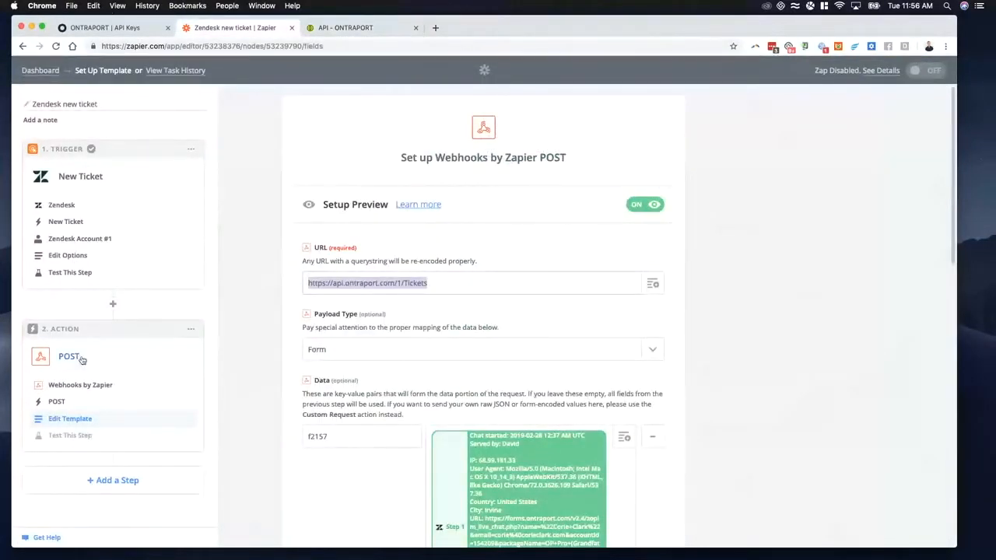
pyautogui.click(68, 383)
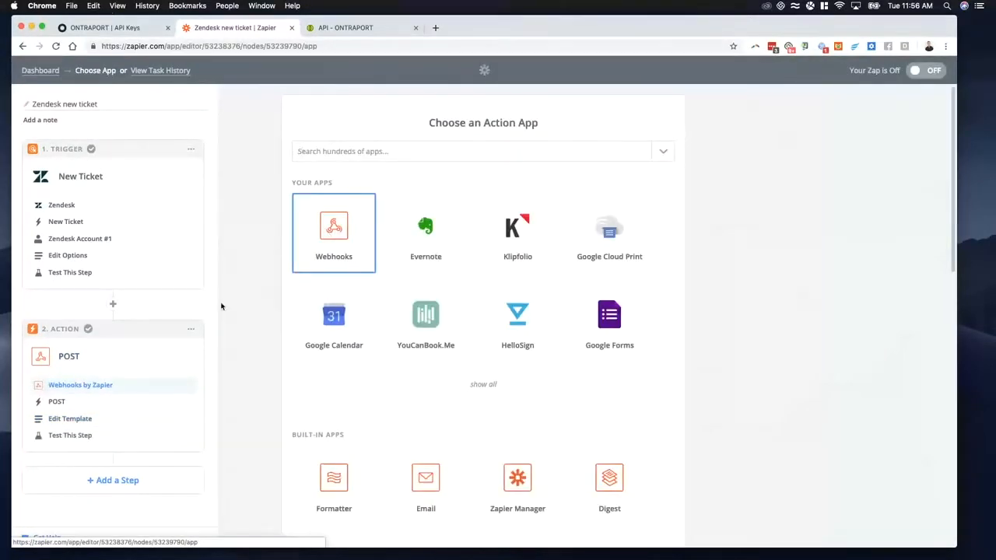
pyautogui.click(76, 401)
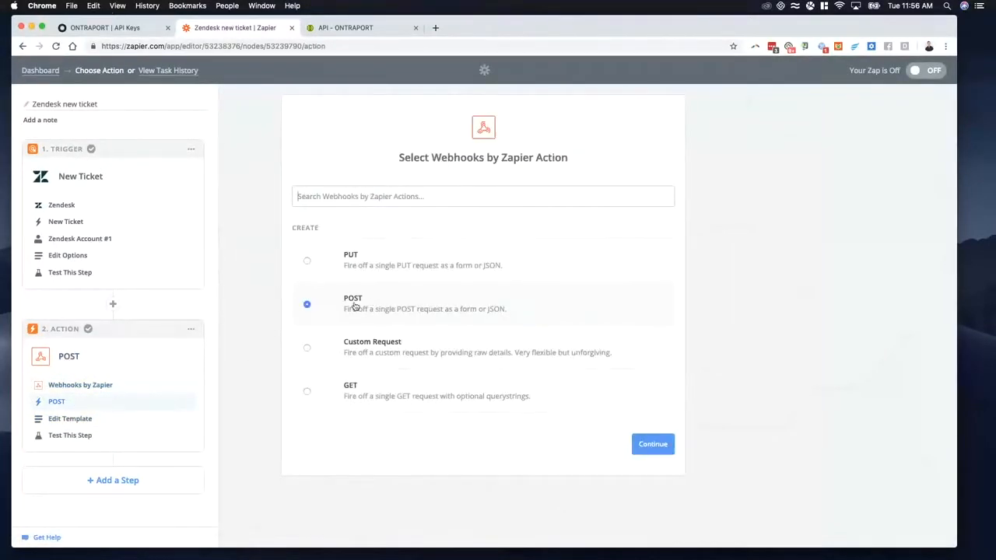
# Step: On the live API page, open the POST /Tickets operation and examine the ticket title, link and description parameters
pyautogui.click(371, 27)
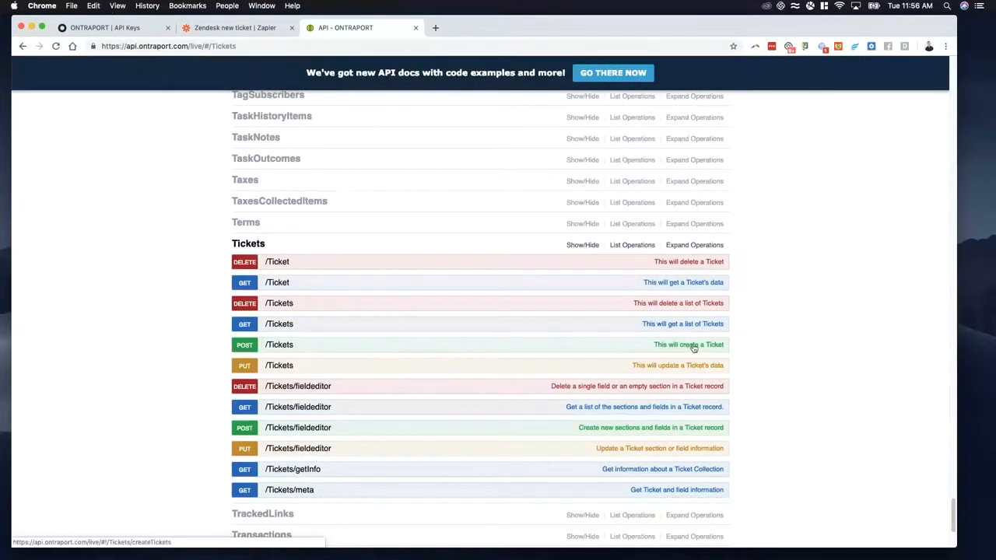
pyautogui.click(308, 349)
pyautogui.scroll(-4, 186, 360)
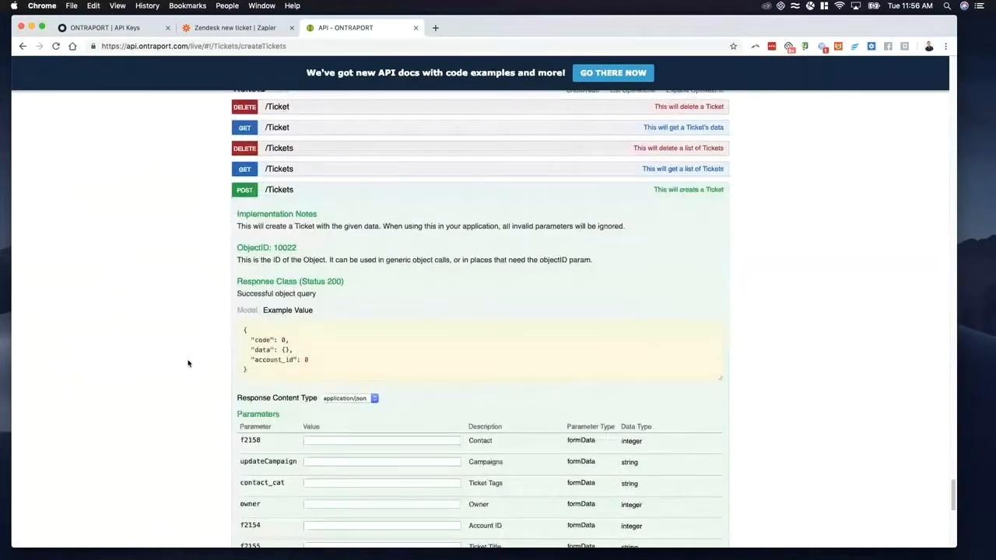
pyautogui.scroll(-5, 193, 339)
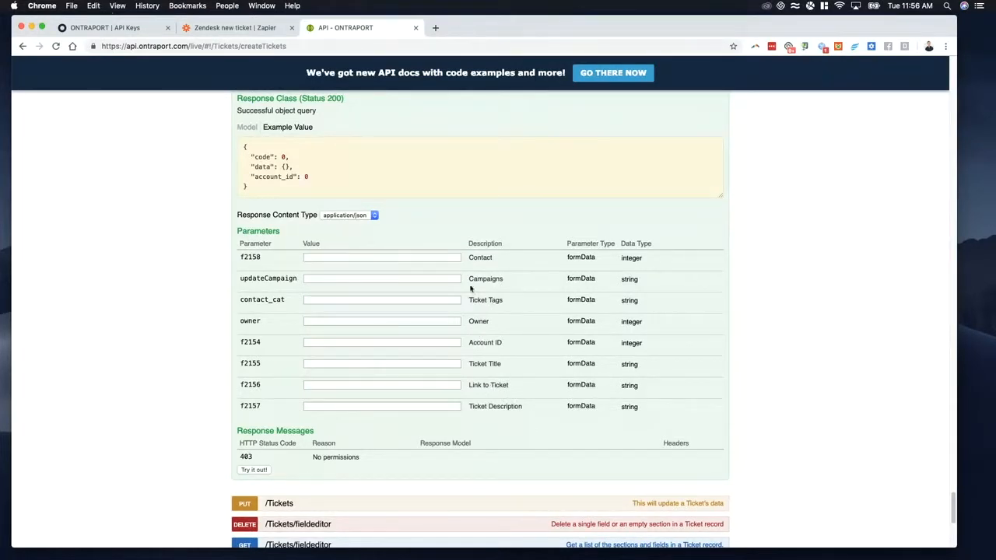
pyautogui.tripleClick(501, 400)
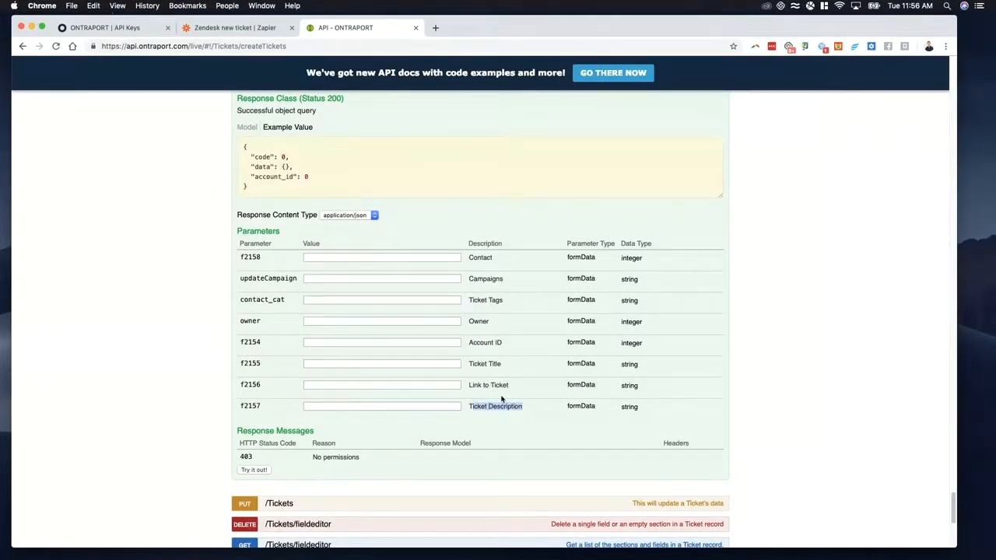
pyautogui.moveTo(470, 364); pyautogui.dragTo(497, 385)
# Step: Open the newest Zendesk chat ticket in Ontraport's Tickets collection and inspect its Contact and Account ID fields
pyautogui.click(105, 27)
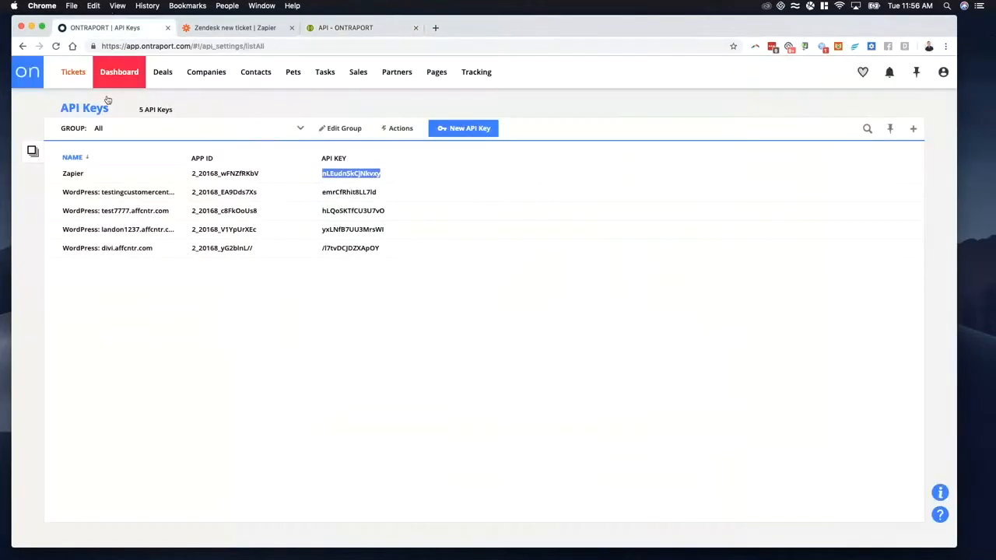
pyautogui.click(73, 72)
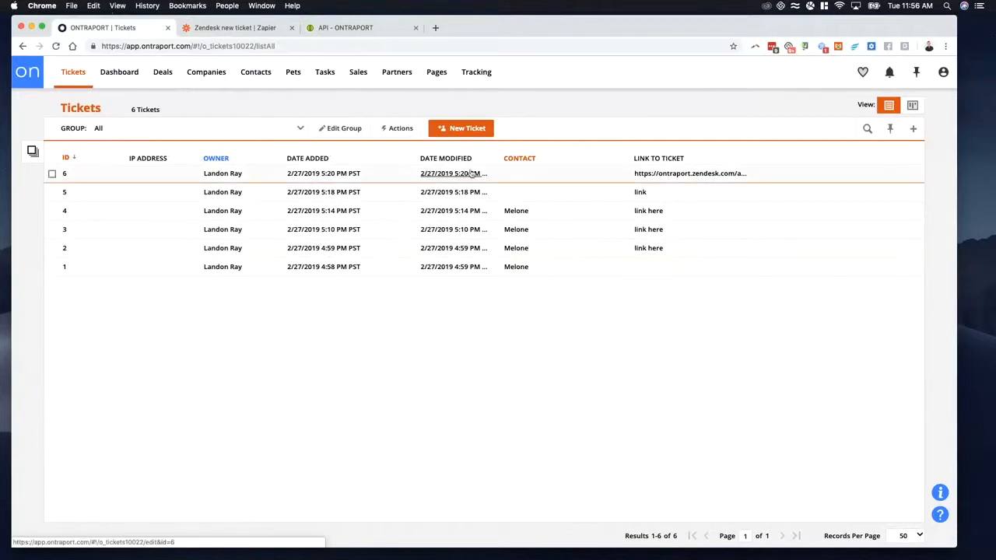
pyautogui.click(649, 178)
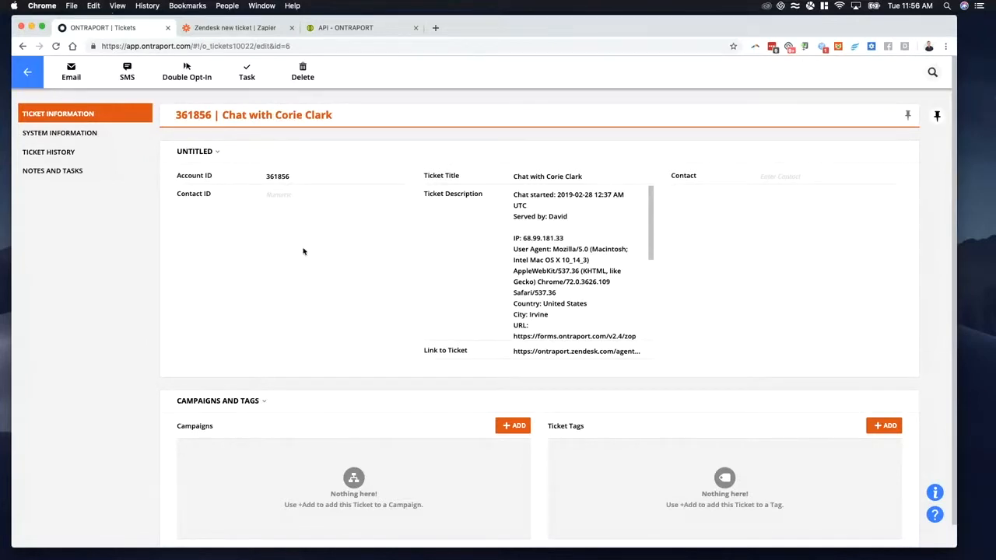
pyautogui.click(817, 180)
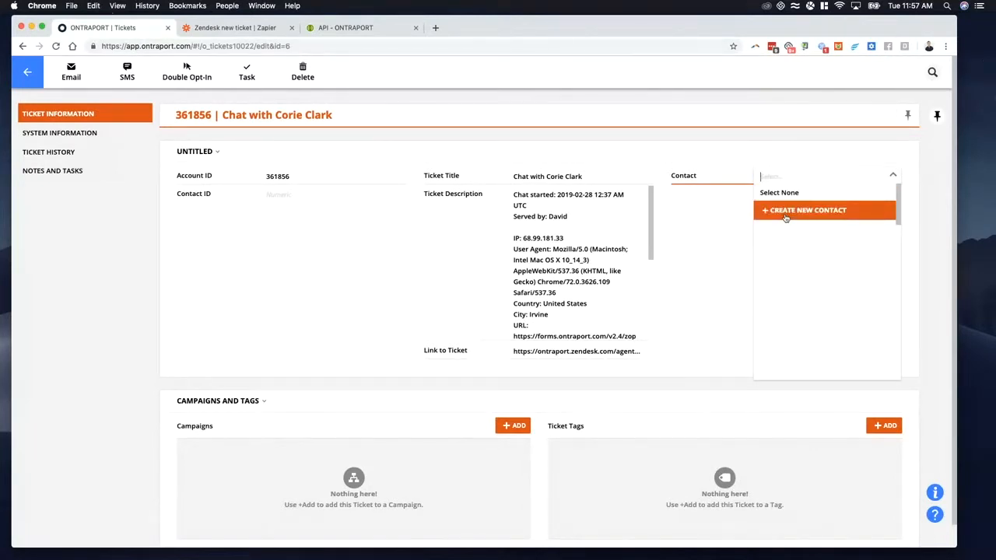
pyautogui.click(716, 205)
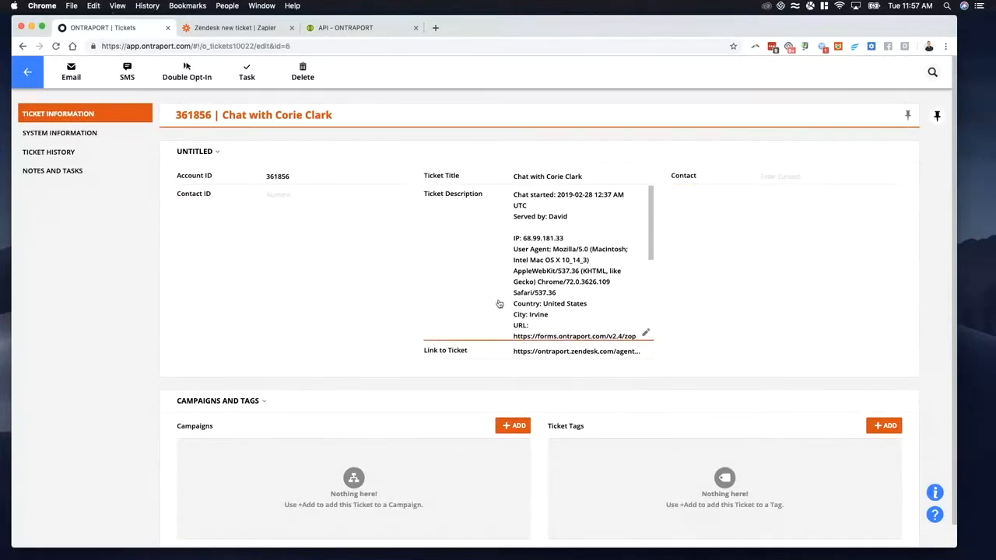
pyautogui.click(296, 179)
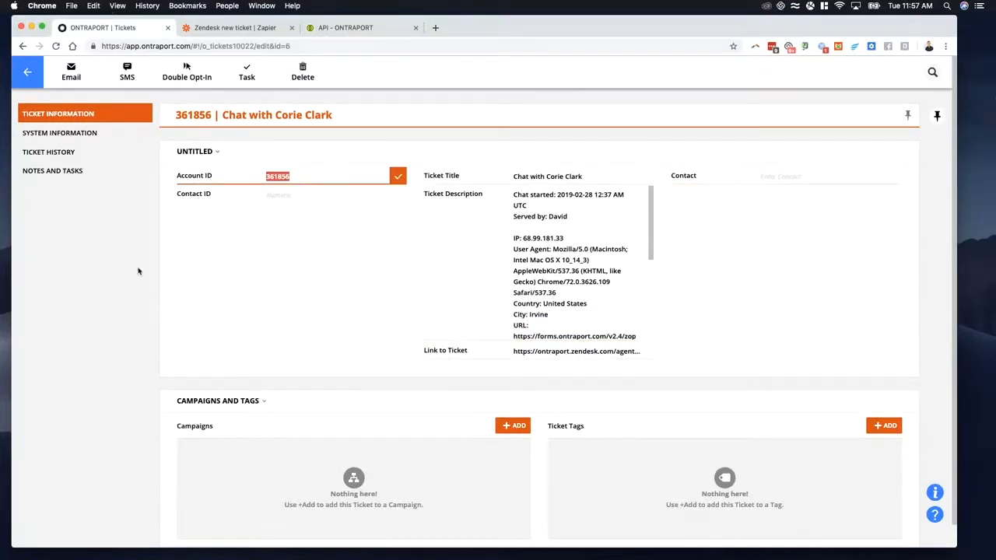
# Step: Fill the POST /Tickets parameters with sample contact and account IDs, title "Ticket Title", link "Link to Ticket" and description "Description"
pyautogui.click(223, 29)
pyautogui.click(350, 29)
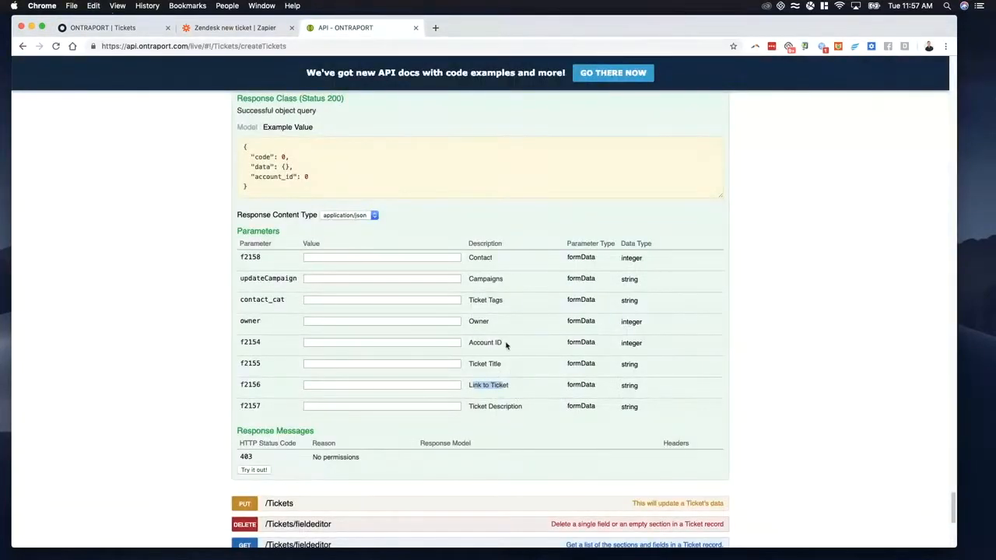
pyautogui.click(334, 258)
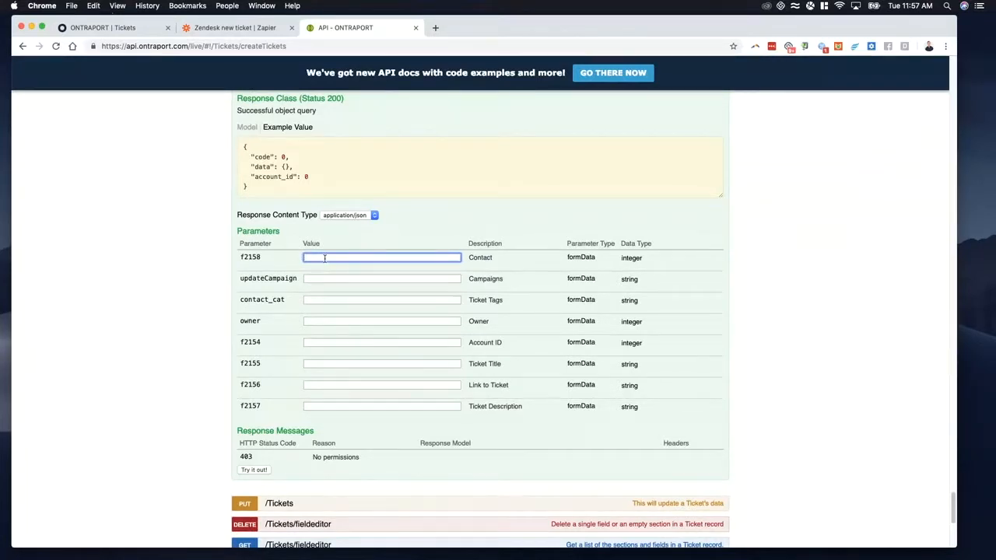
pyautogui.write('12')
pyautogui.press('Tab')
pyautogui.press('Tab')
pyautogui.press('Tab')
pyautogui.press('Tab')
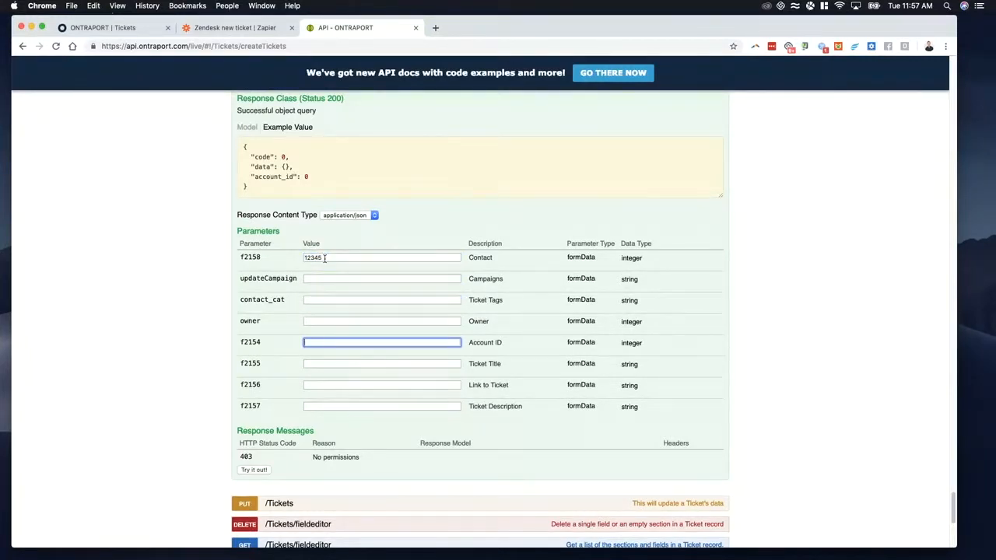
pyautogui.write('45678')
pyautogui.press('Tab')
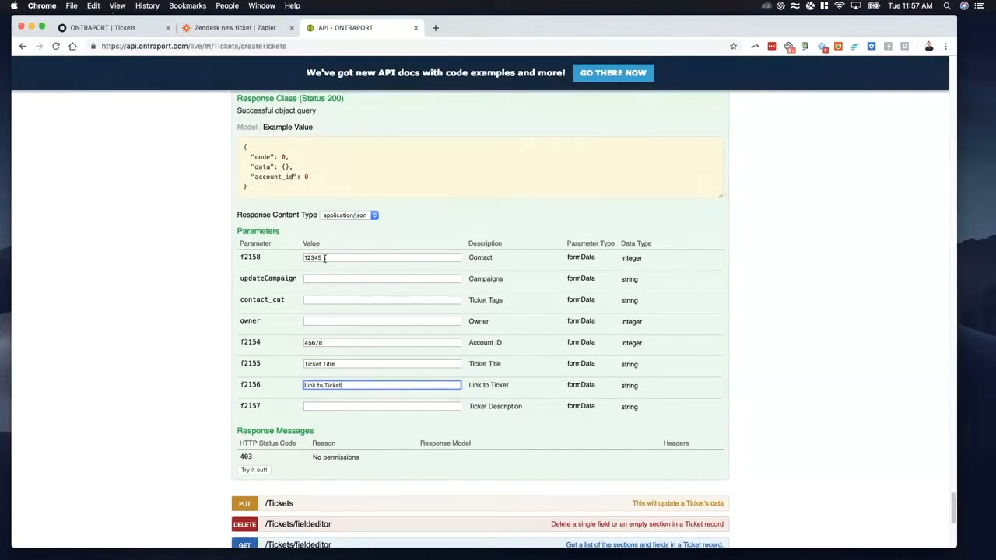
pyautogui.press('Tab')
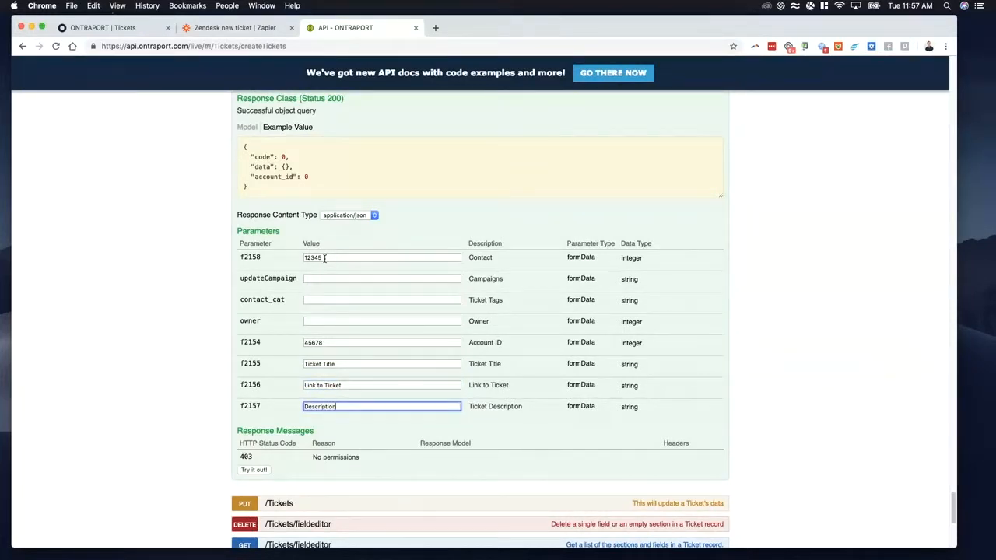
# Step: Send the test POST /Tickets request and review its request URL and response body
pyautogui.click(252, 471)
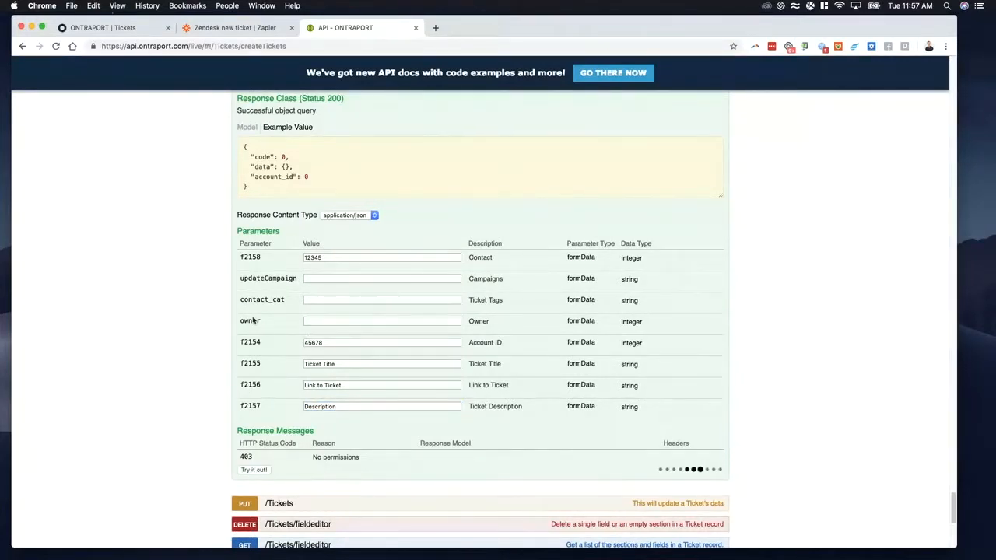
pyautogui.scroll(-3, 279, 292)
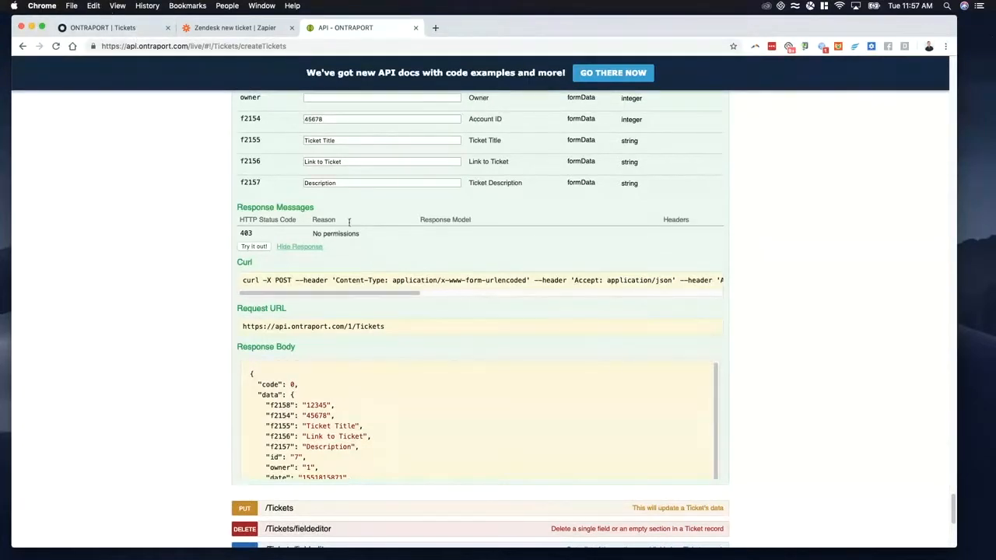
pyautogui.scroll(6, 340, 319)
pyautogui.scroll(-10, 340, 319)
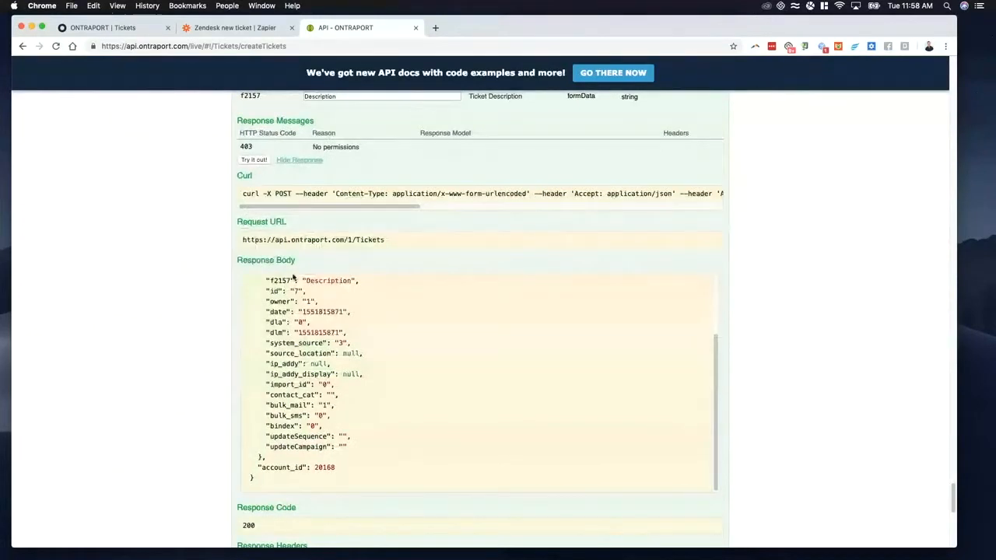
# Step: Return to Ontraport's Tickets collection and open the ticket record created by the API test
pyautogui.click(137, 29)
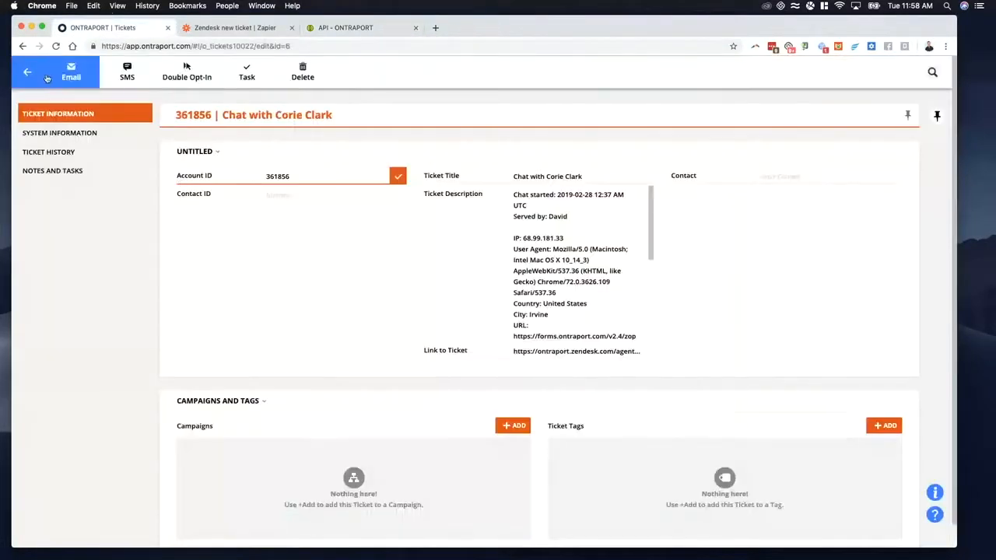
pyautogui.click(27, 71)
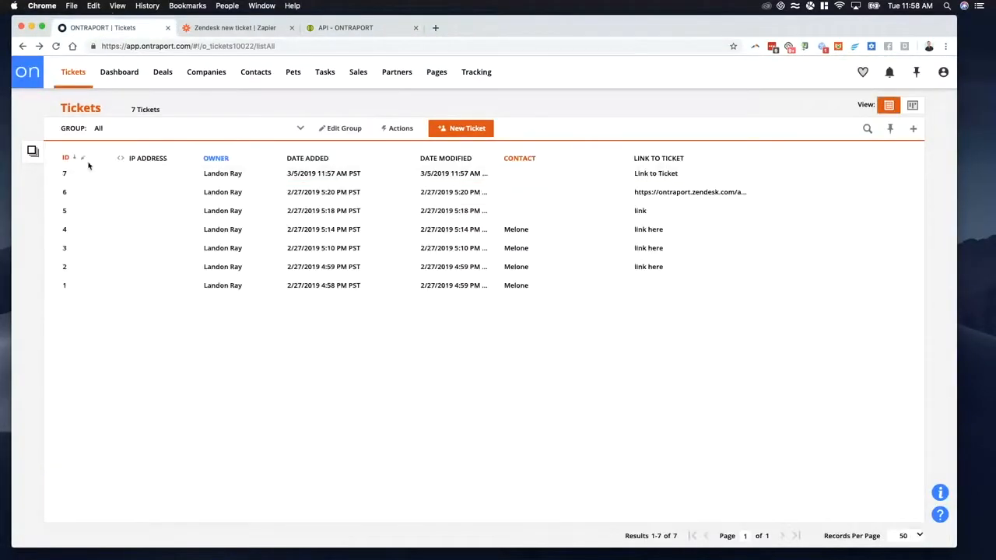
pyautogui.click(226, 175)
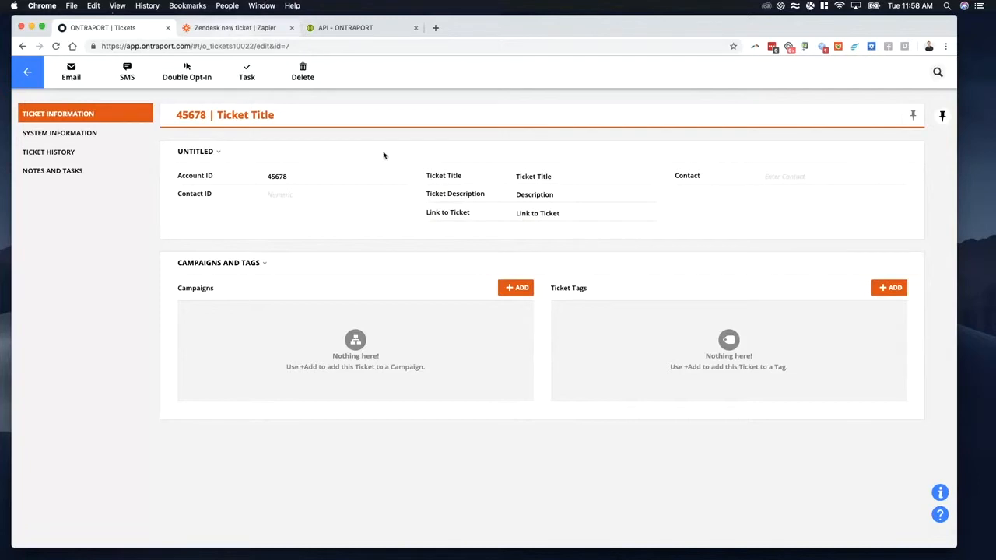
# Step: Open the Zapier POST action's template and view the Zendesk fields available for mapping to f2157
pyautogui.click(350, 29)
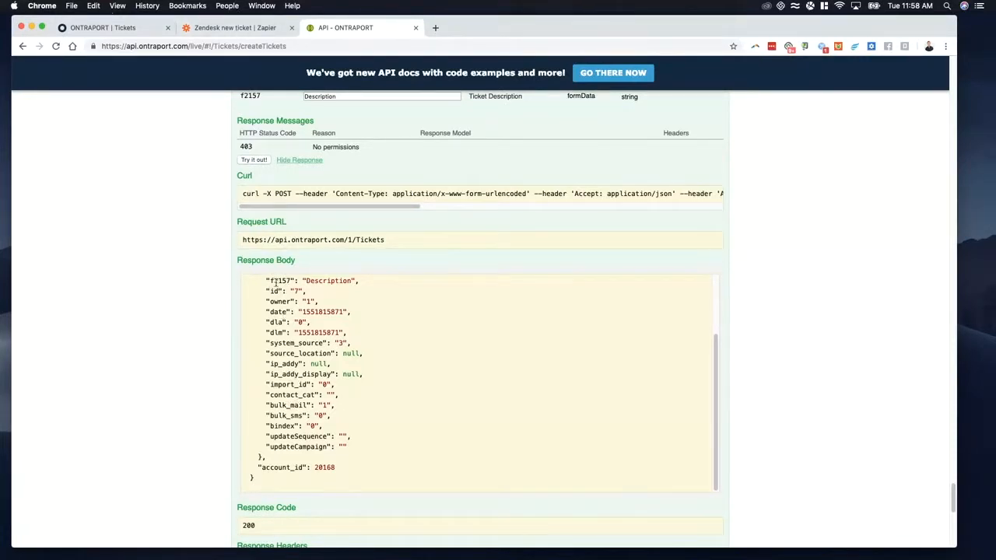
pyautogui.click(234, 28)
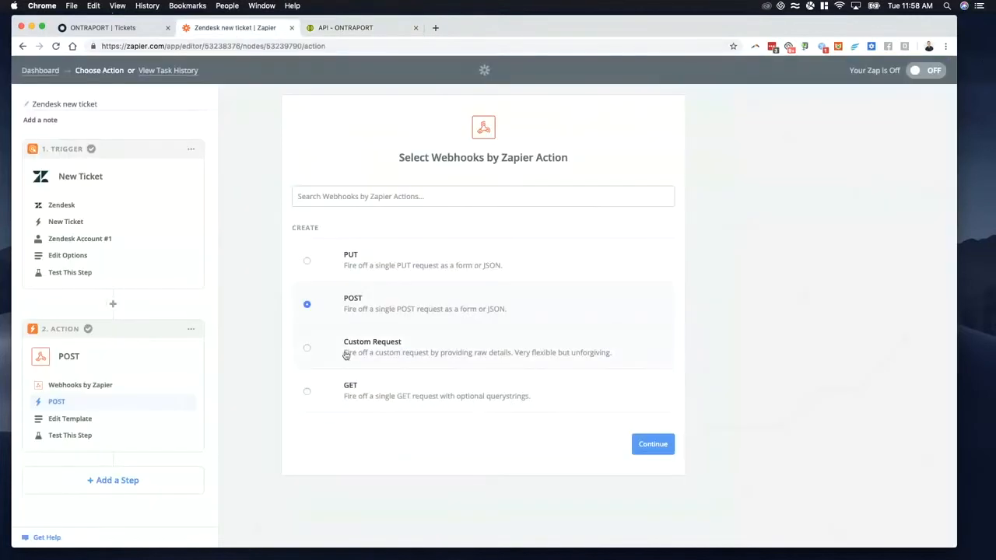
pyautogui.click(74, 417)
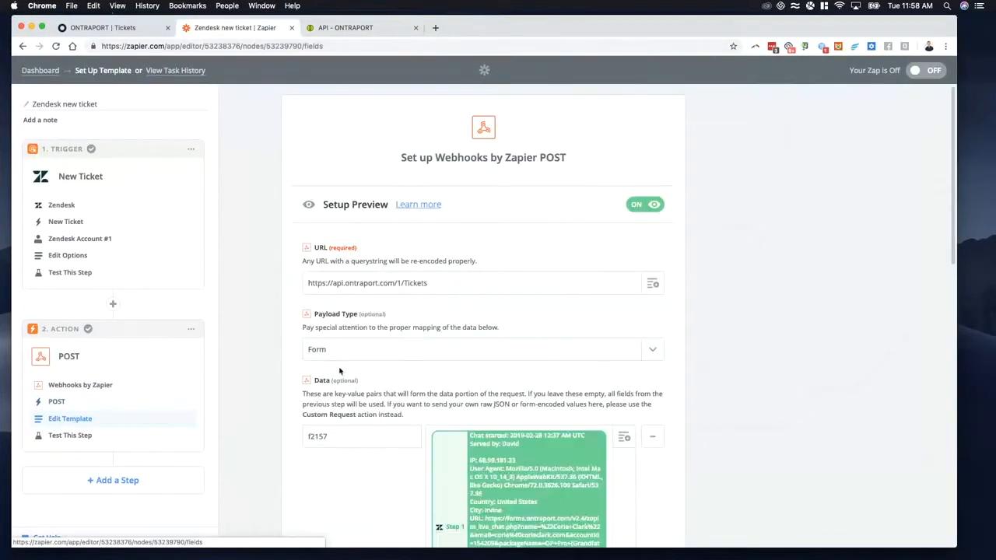
pyautogui.scroll(-3, 265, 378)
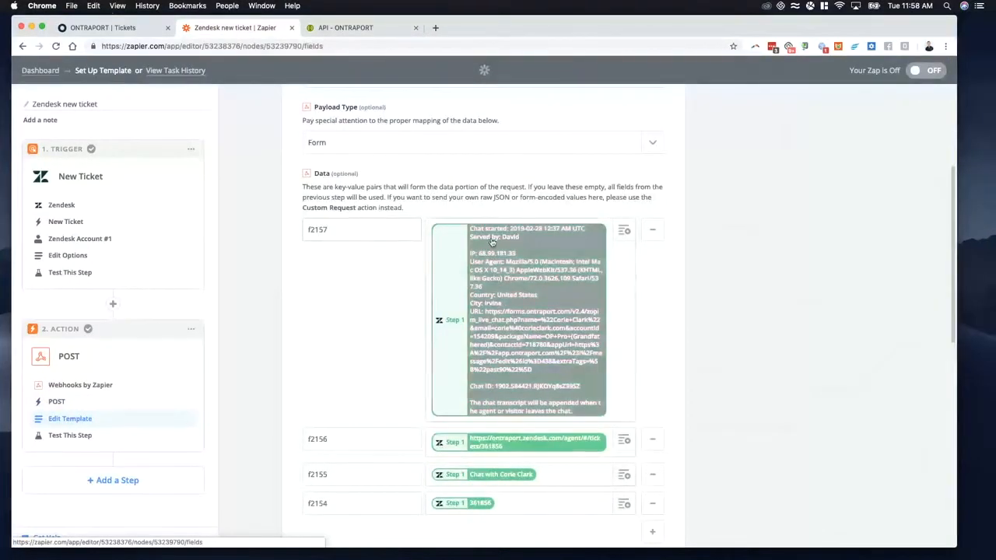
pyautogui.click(624, 231)
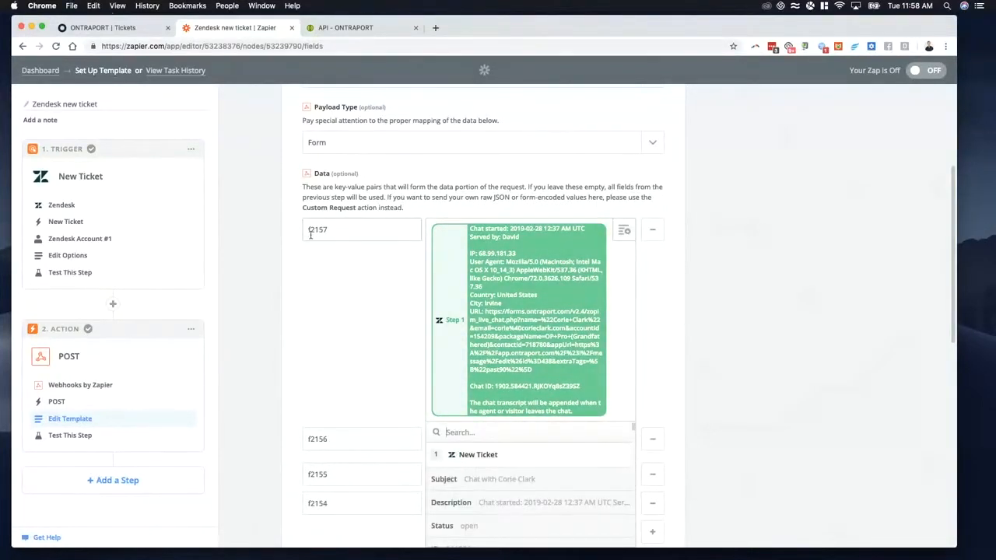
pyautogui.click(288, 297)
# Step: Add an empty key-value row below f2154 in the POST action's Data section and remove it again
pyautogui.scroll(-5, 271, 351)
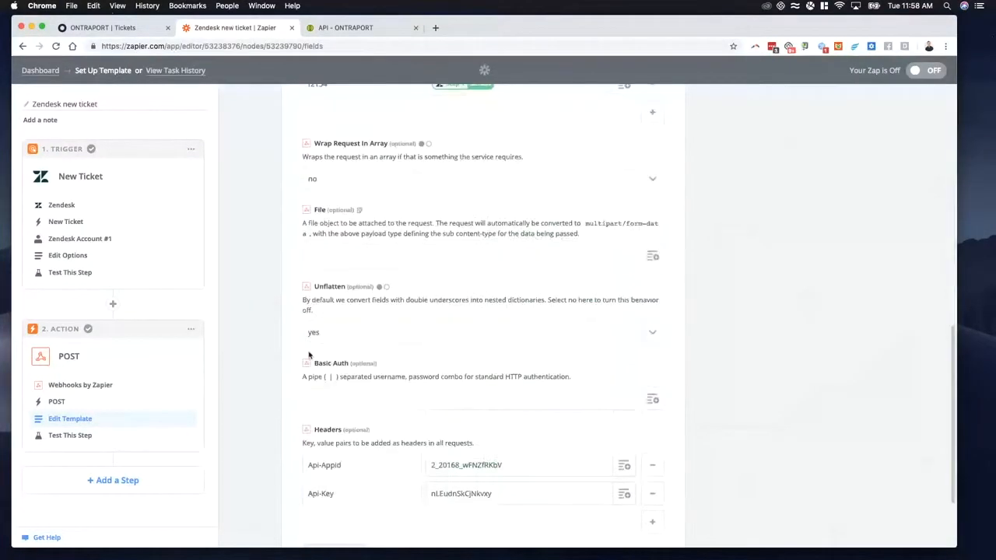
pyautogui.scroll(1, 337, 251)
pyautogui.click(651, 199)
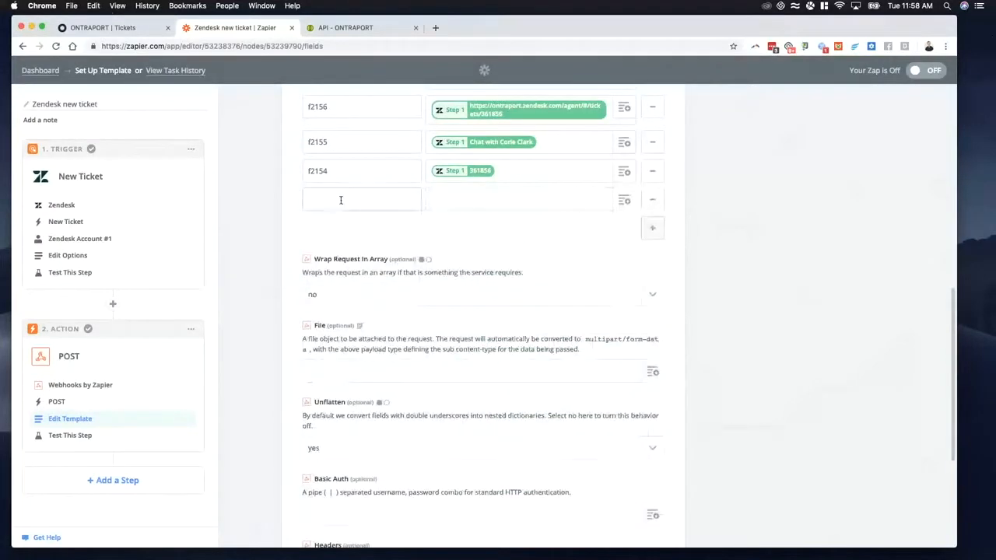
pyautogui.scroll(1, 315, 199)
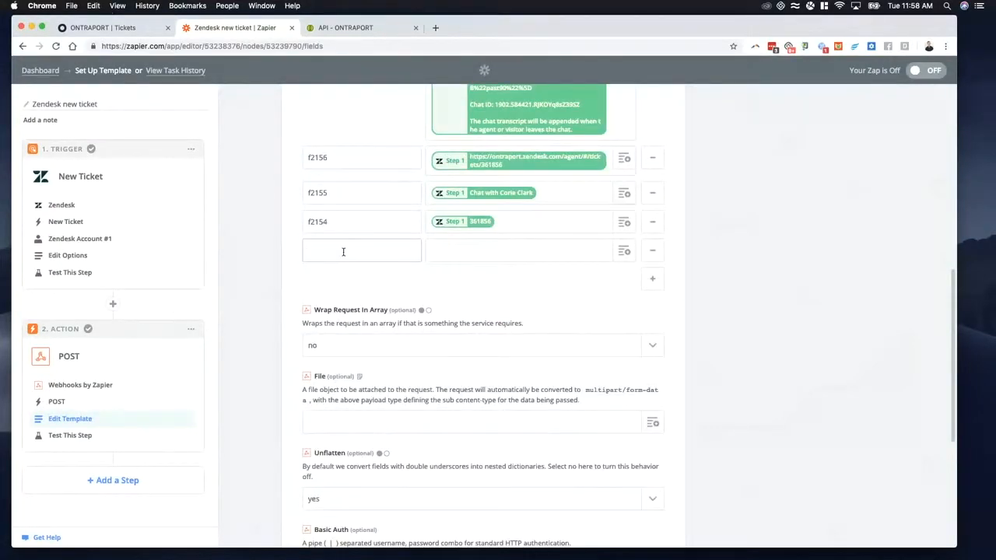
pyautogui.click(652, 254)
pyautogui.scroll(4, 347, 180)
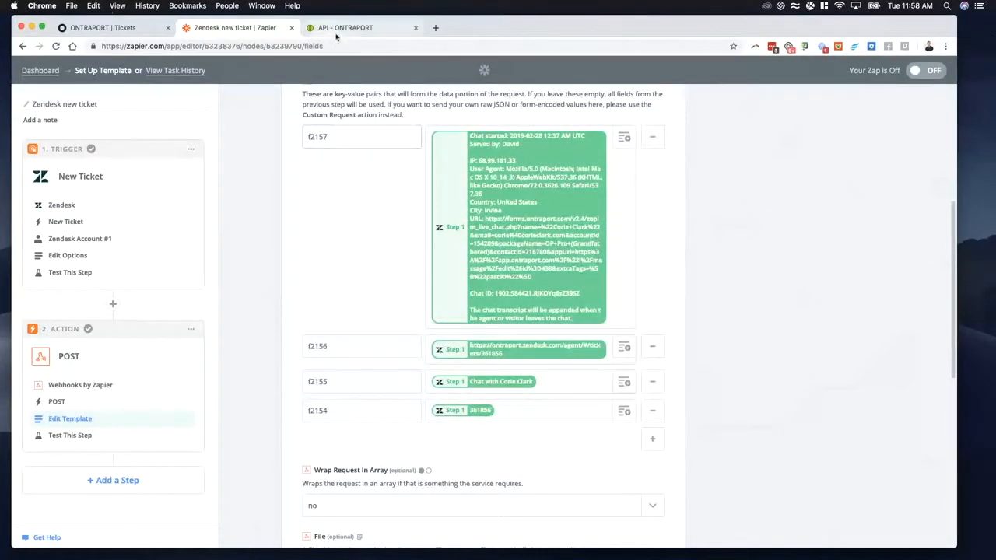
# Step: Browse the Zendesk New Ticket fields that can be mapped to f2157, and close the list at the f2156 key
pyautogui.click(620, 141)
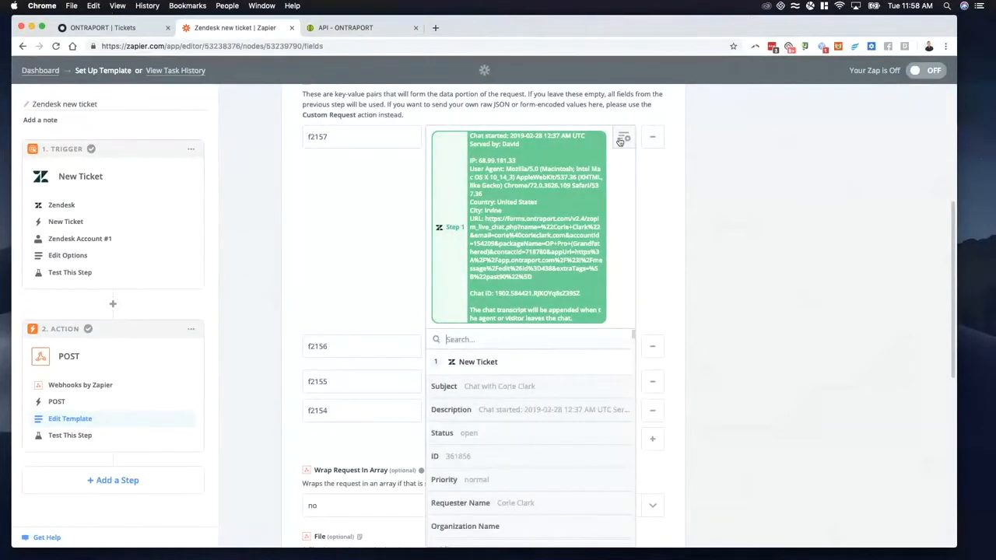
pyautogui.click(616, 185)
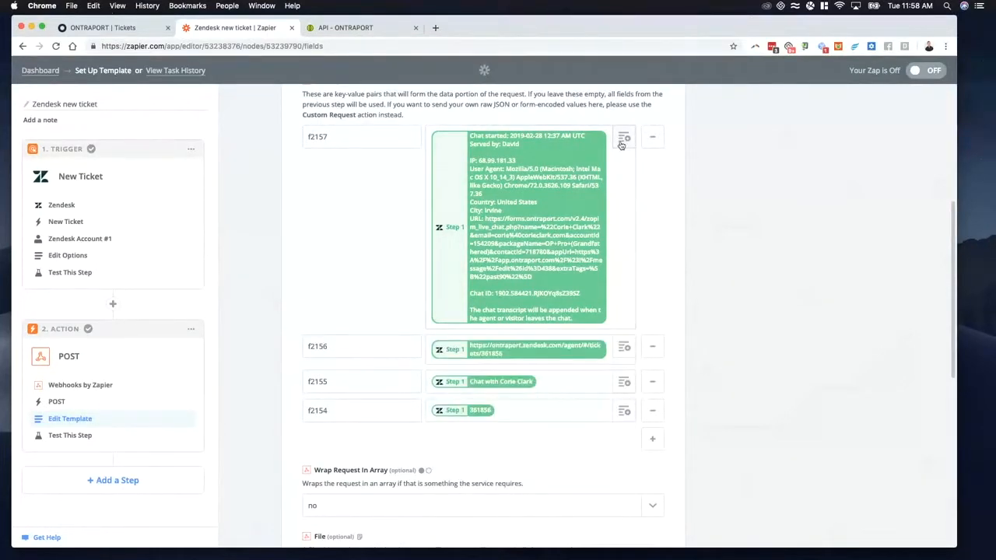
pyautogui.click(620, 142)
pyautogui.scroll(-2, 522, 319)
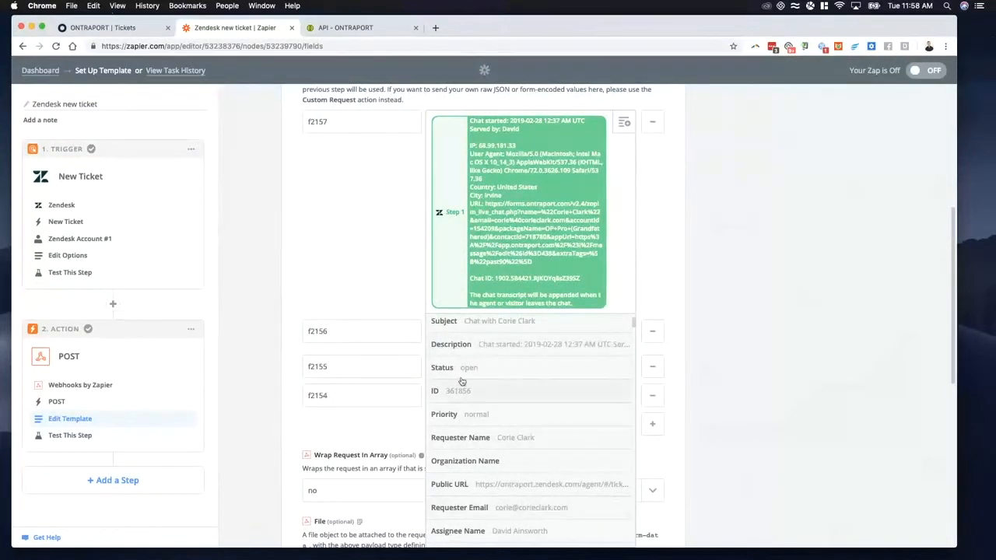
pyautogui.click(361, 334)
# Step: Switch to the Ontraport API page and review the POST /Tickets response body, response code and headers
pyautogui.click(350, 28)
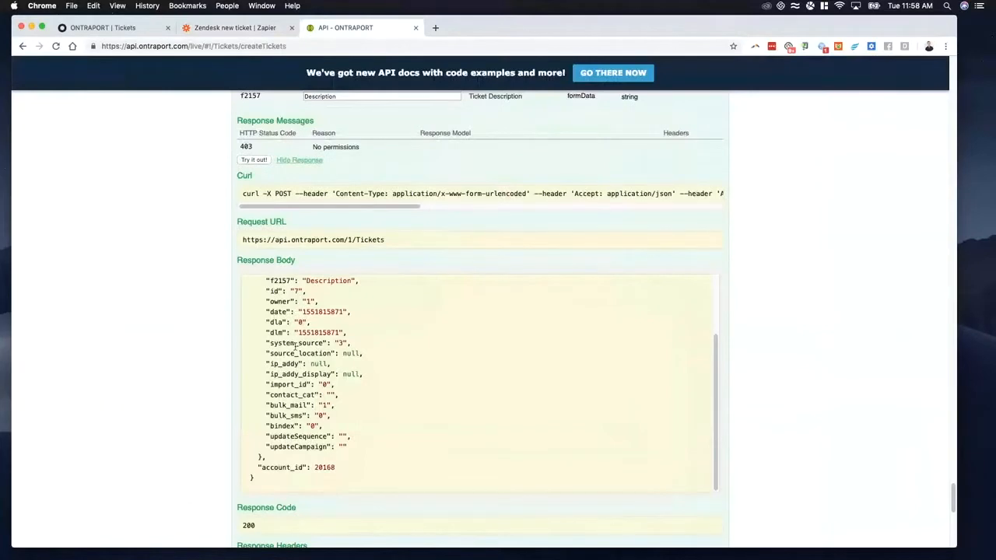
pyautogui.scroll(-3, 296, 335)
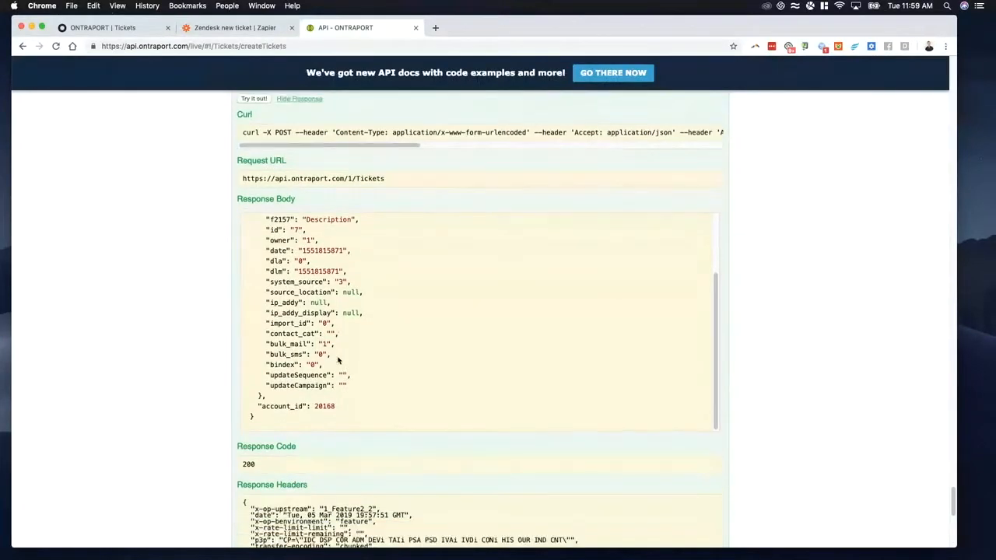
pyautogui.scroll(-3, 315, 403)
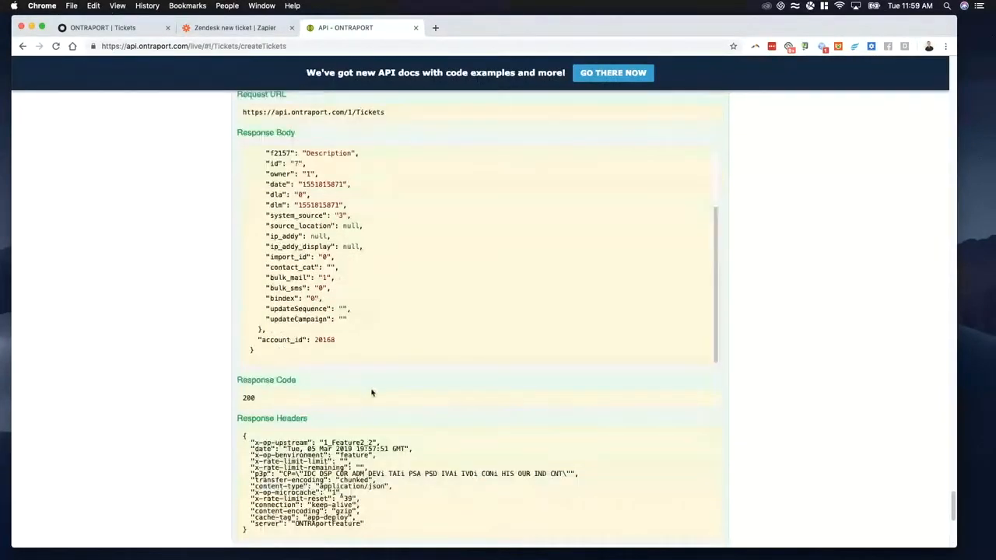
pyautogui.scroll(-5, 372, 393)
pyautogui.scroll(12, 356, 374)
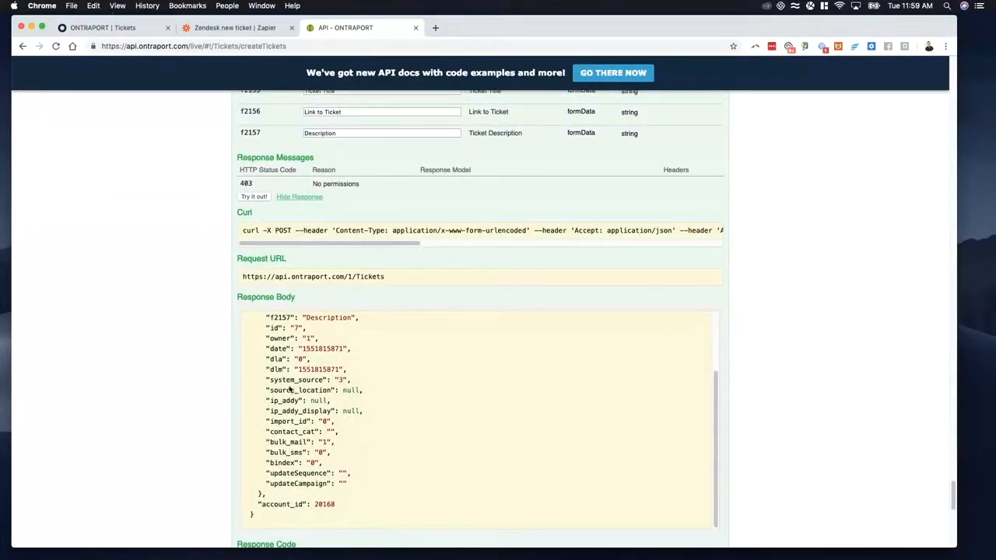
pyautogui.scroll(4, 290, 389)
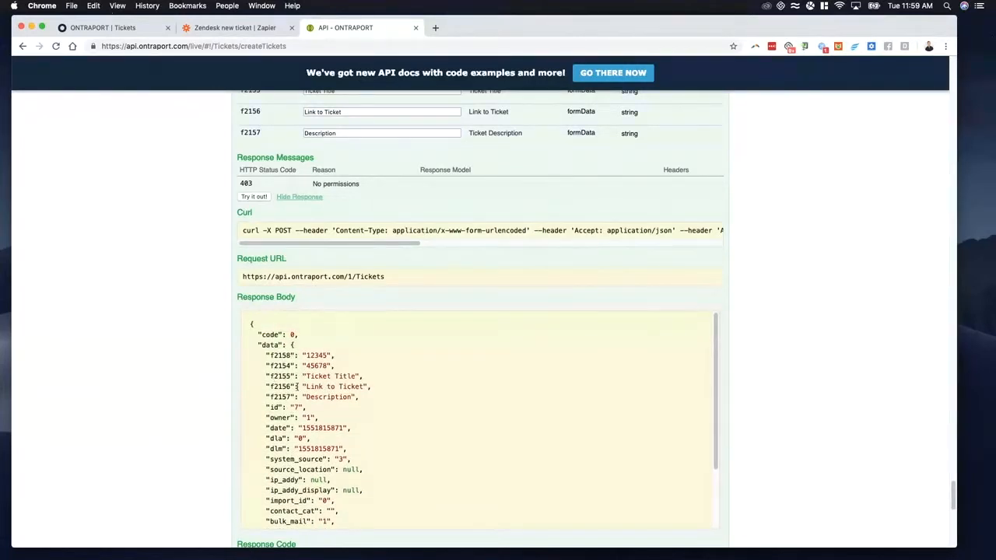
# Step: Back in Zapier, search the Zendesk fields available for f2156 for "link" and "url", and browse the URL fields
pyautogui.click(262, 27)
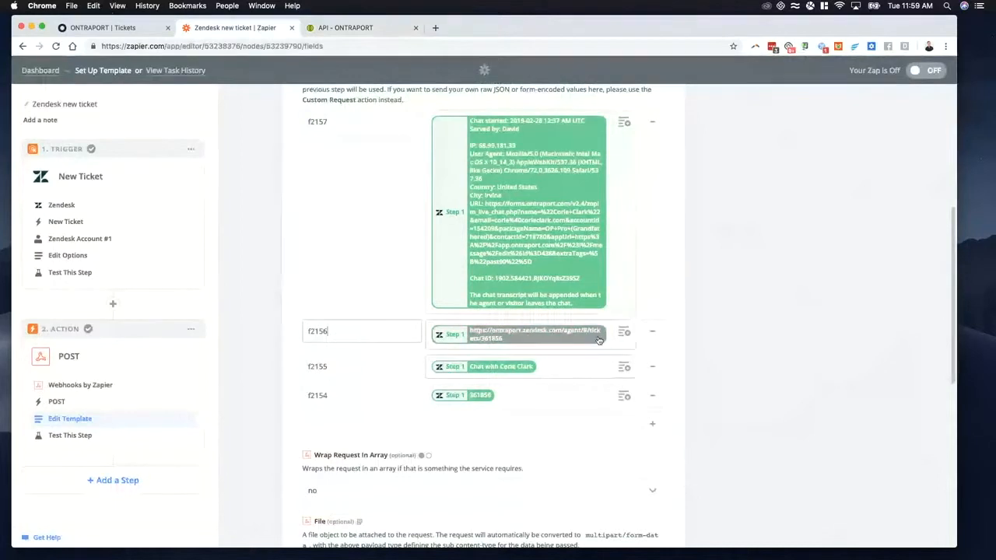
pyautogui.click(624, 332)
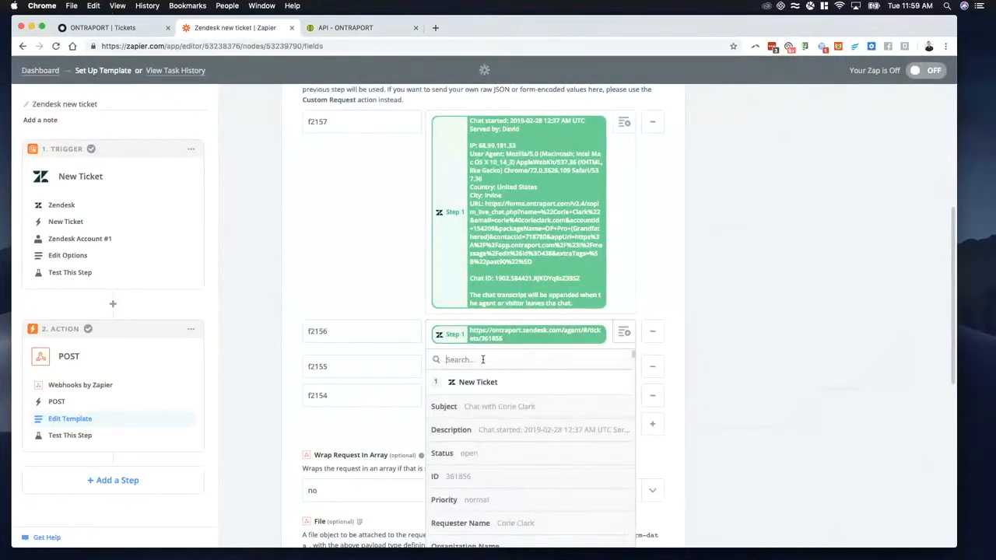
pyautogui.write('link')
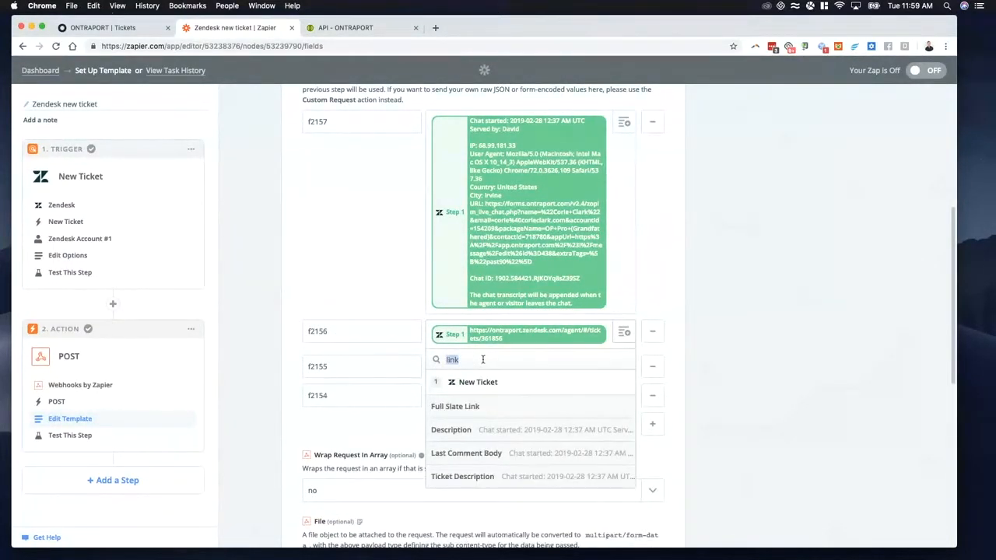
pyautogui.write('url')
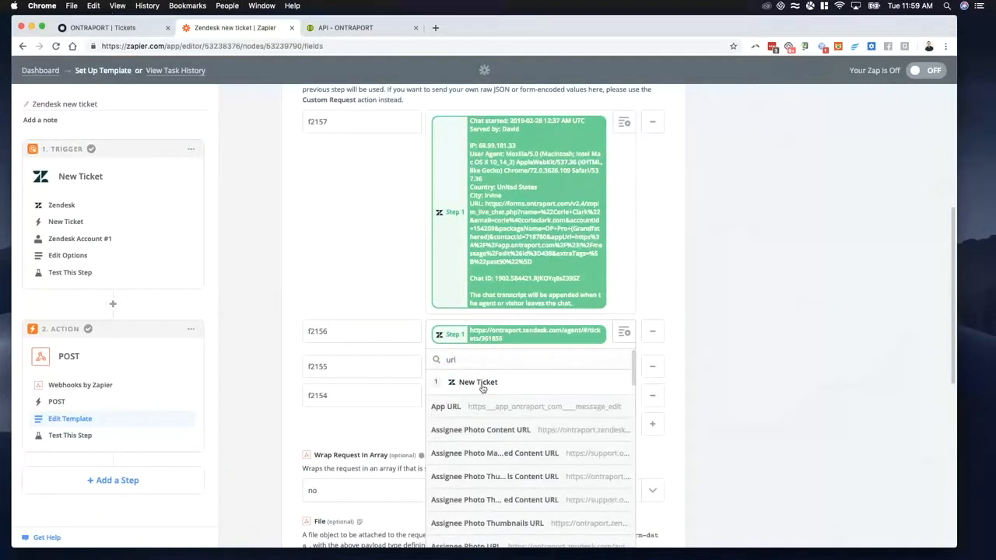
pyautogui.scroll(-3, 502, 467)
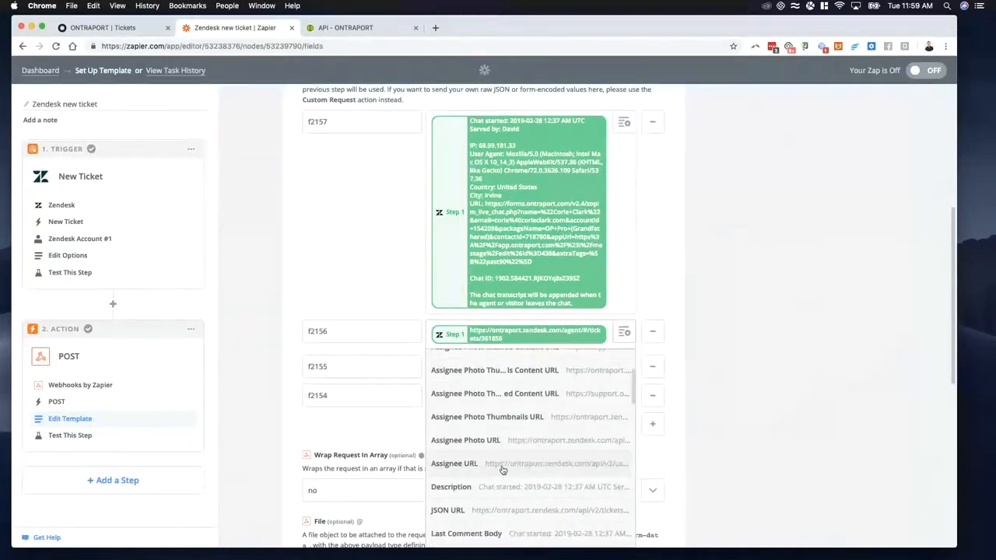
pyautogui.scroll(-4, 502, 474)
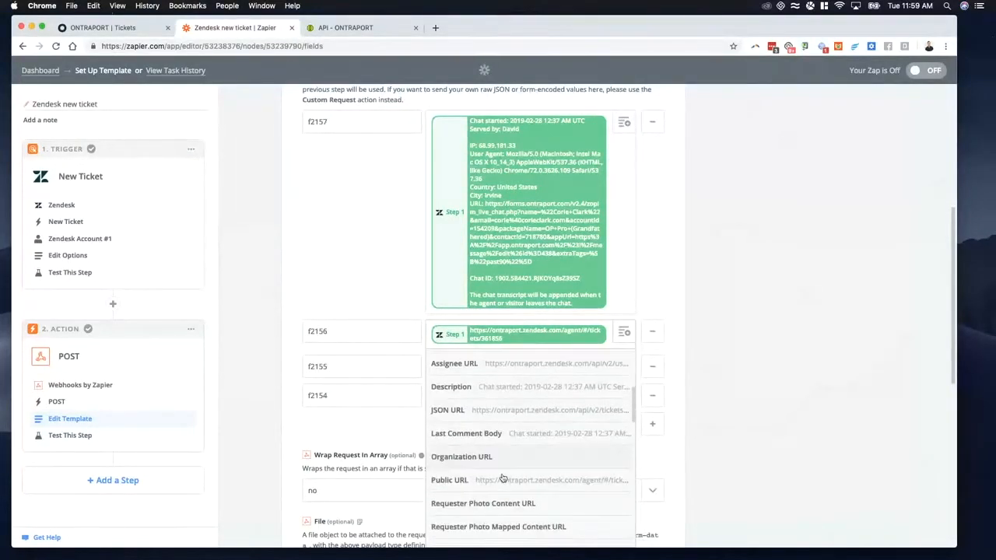
pyautogui.scroll(-1, 502, 477)
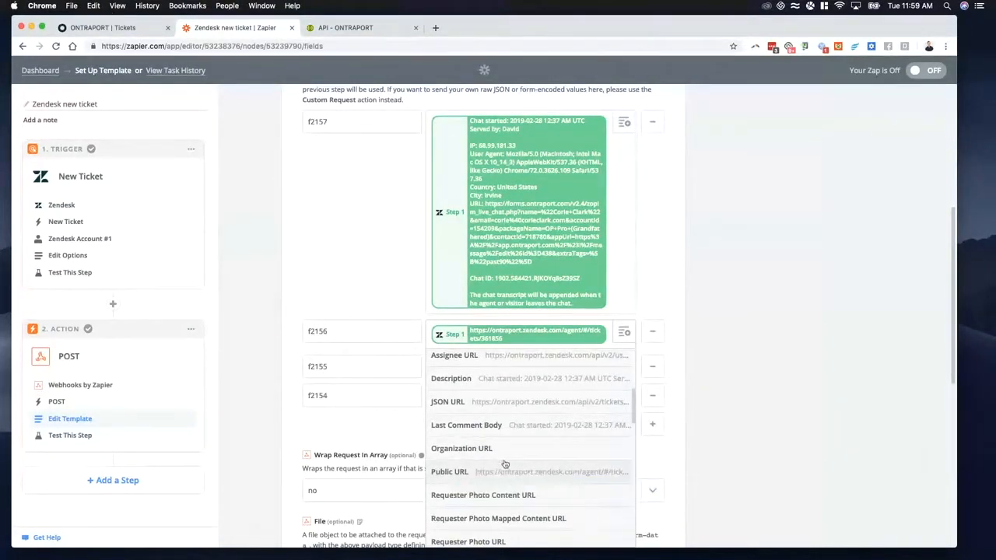
pyautogui.scroll(-3, 510, 469)
pyautogui.scroll(-2, 508, 480)
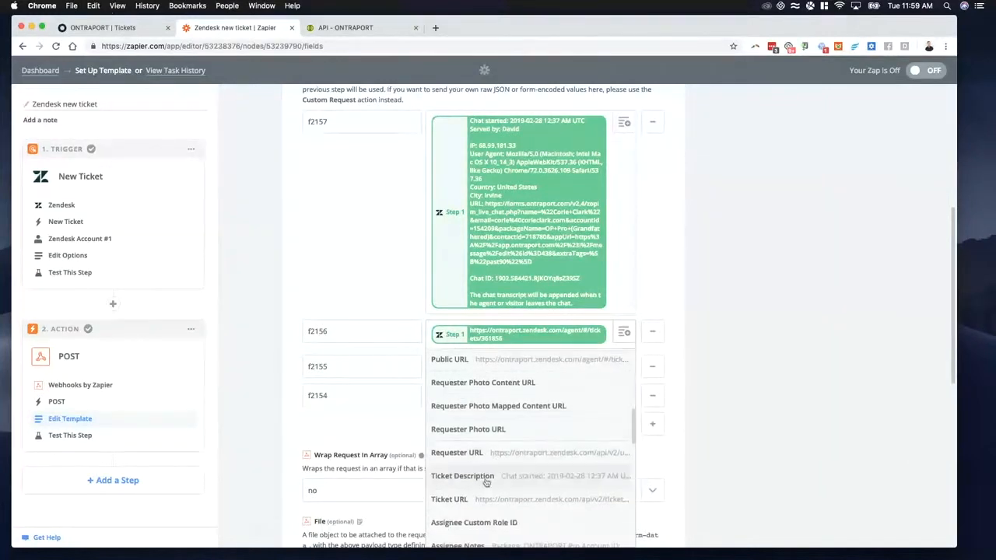
pyautogui.scroll(-3, 529, 498)
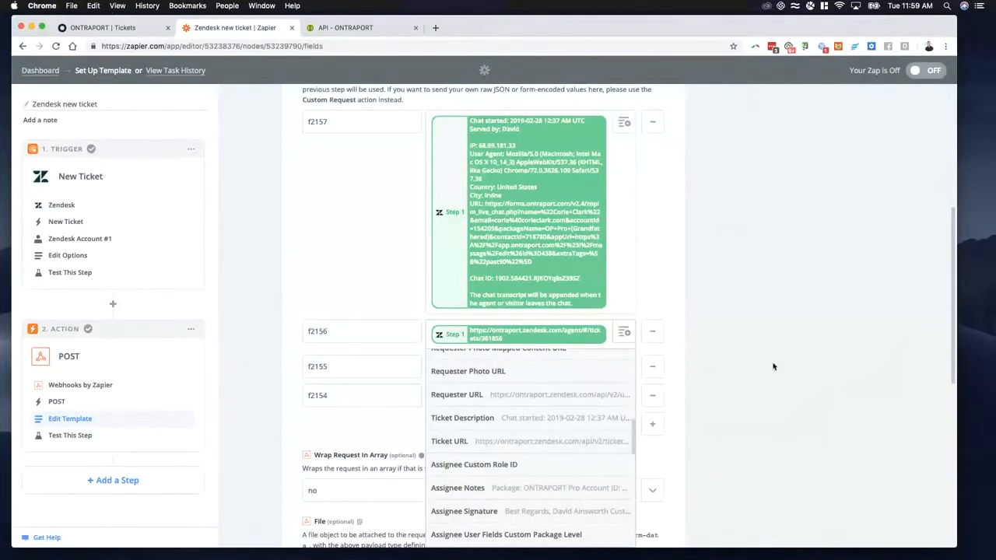
pyautogui.click(718, 354)
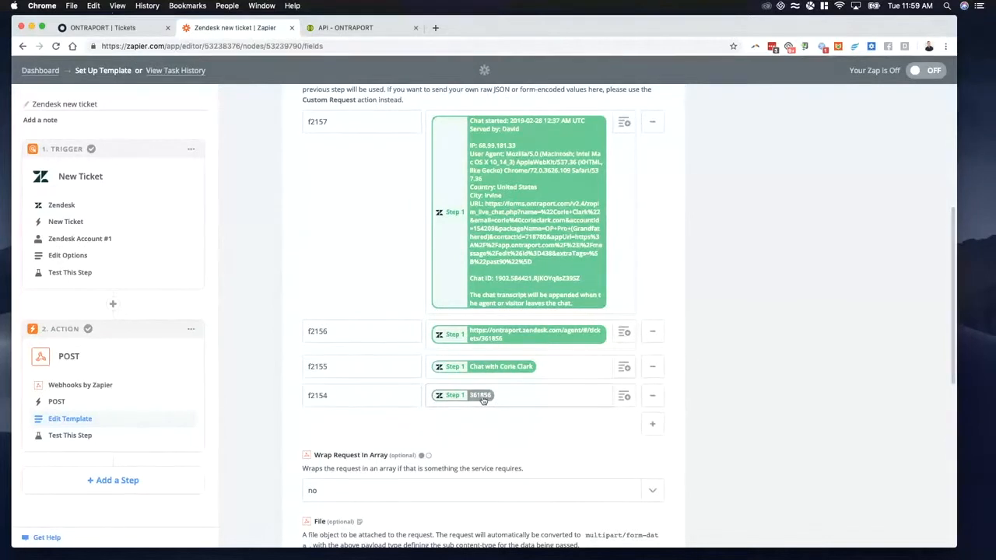
# Step: On the Ontraport API page, compare f2154's value in the response body with its description in the POST /Tickets parameters
pyautogui.click(345, 27)
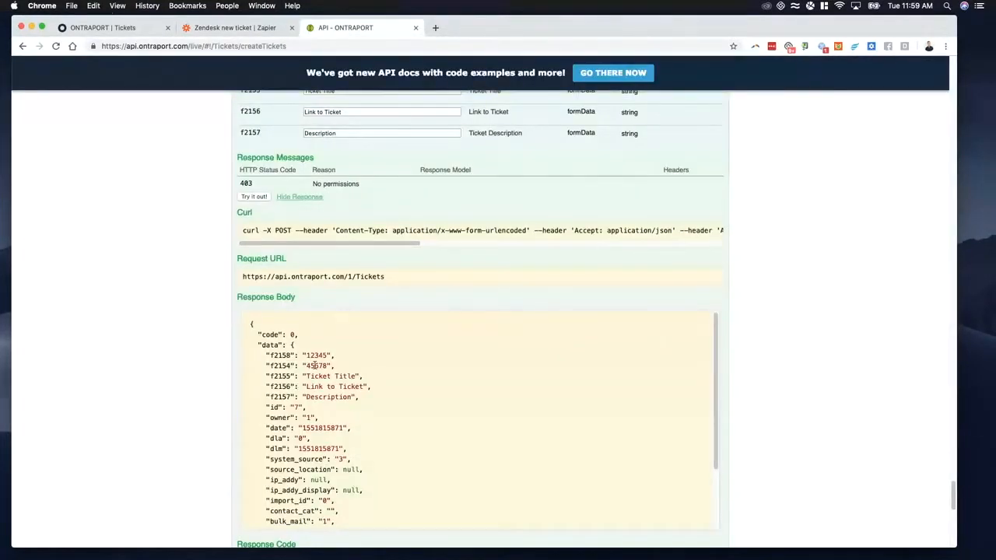
pyautogui.scroll(5, 369, 259)
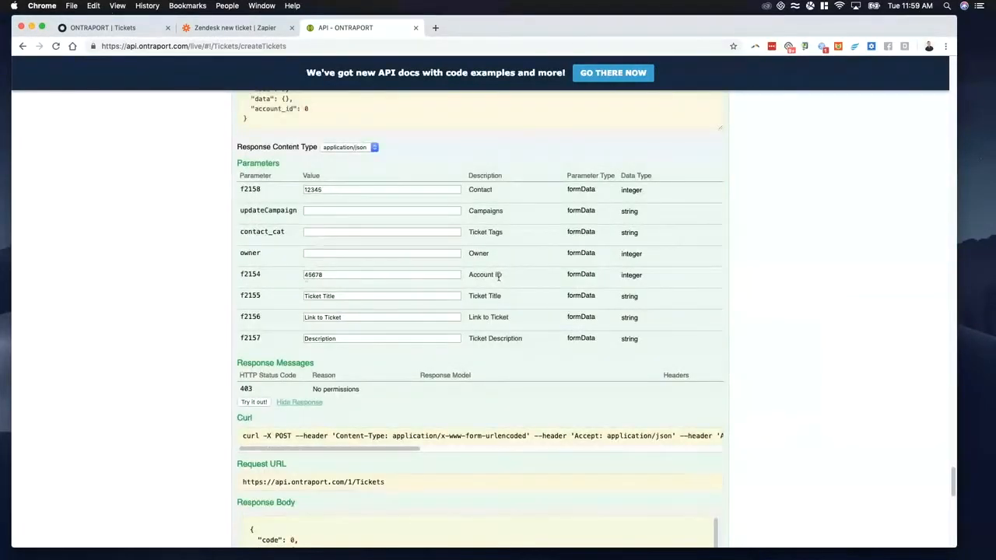
pyautogui.scroll(-10, 419, 336)
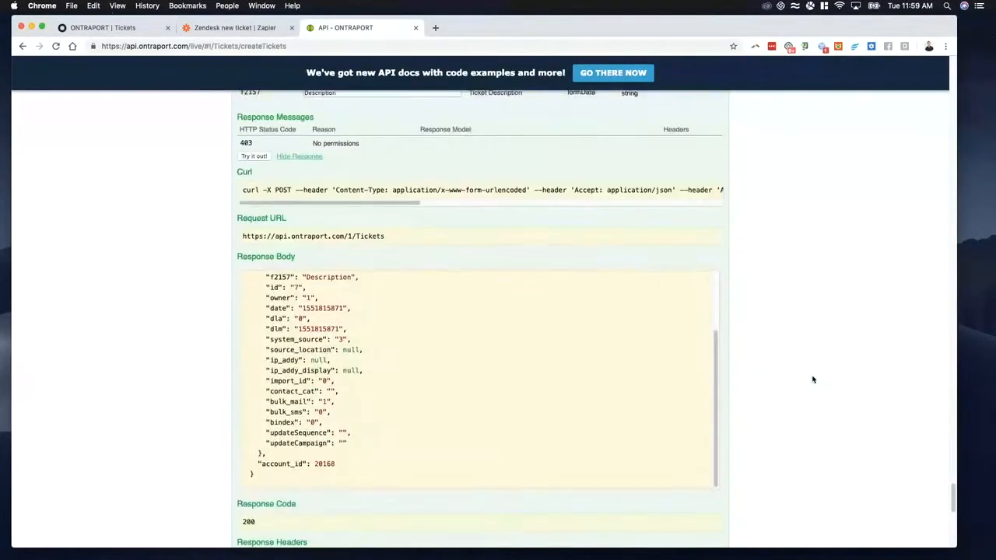
pyautogui.scroll(2, 443, 213)
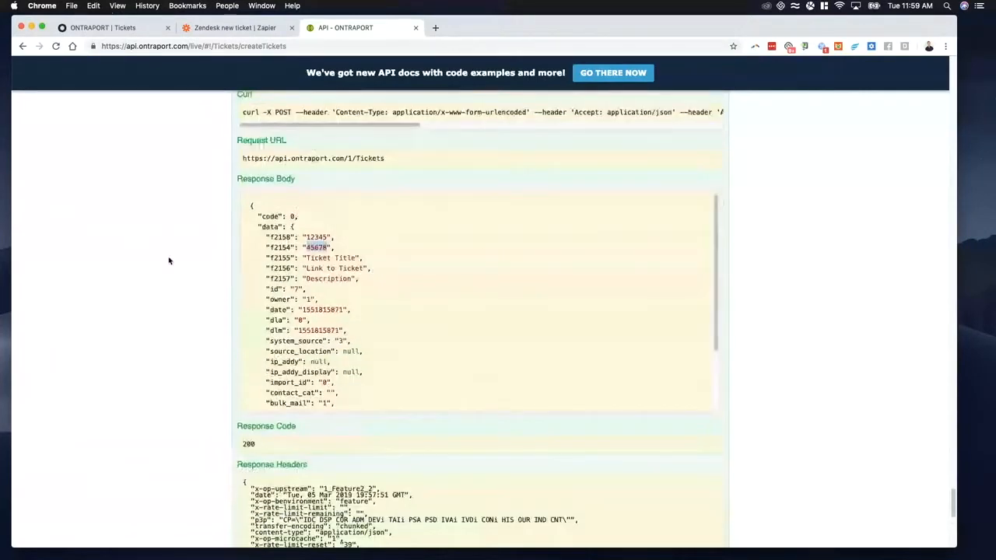
pyautogui.scroll(1, 178, 294)
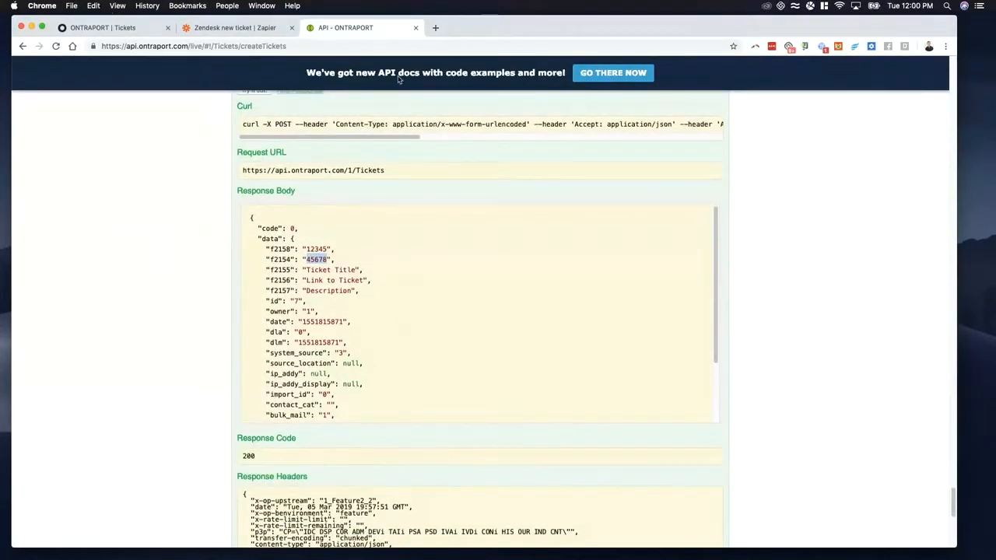
# Step: Return to Zapier, review the POST action's Api-Appid and Api-Key headers, and continue to the Webhooks test
pyautogui.click(255, 32)
pyautogui.scroll(-5, 362, 362)
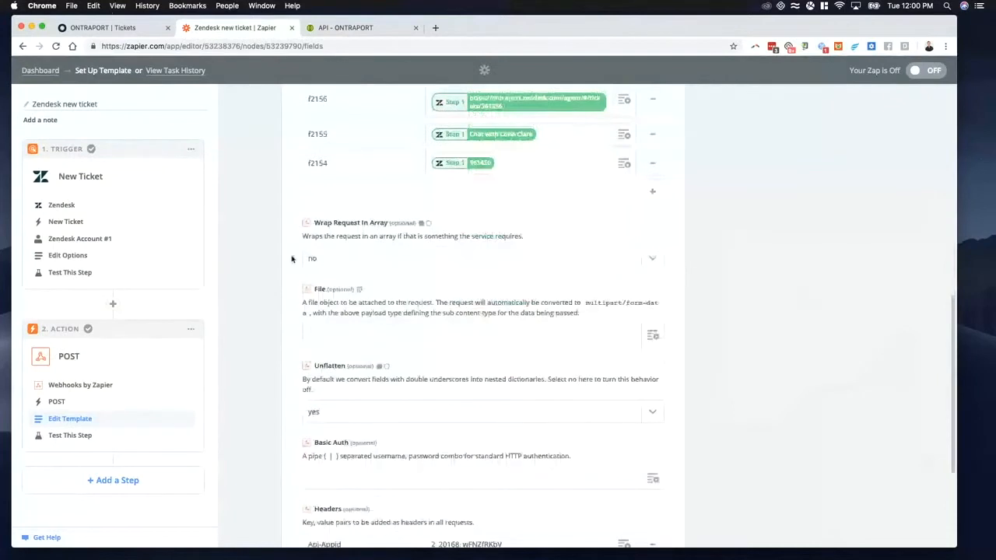
pyautogui.scroll(-4, 356, 376)
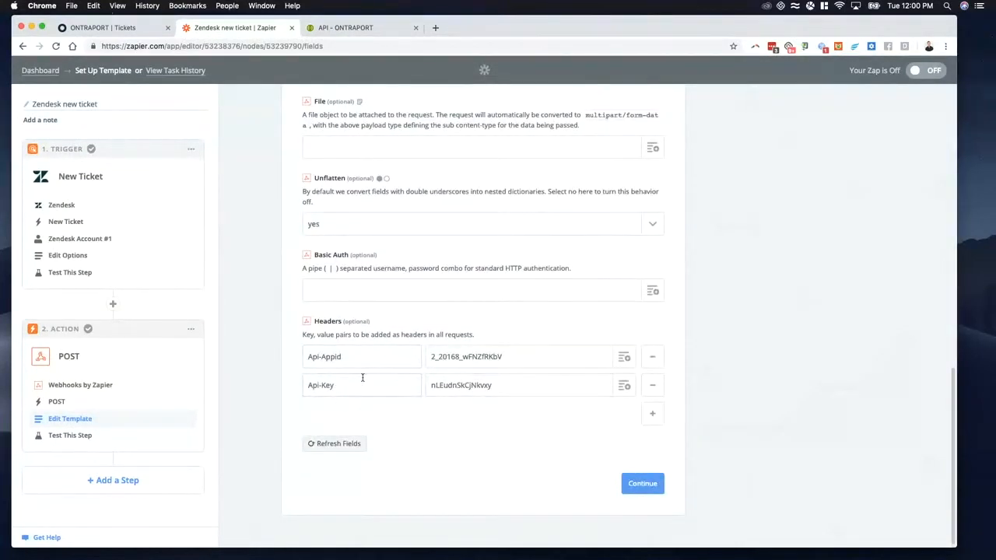
pyautogui.moveTo(308, 336); pyautogui.dragTo(462, 333)
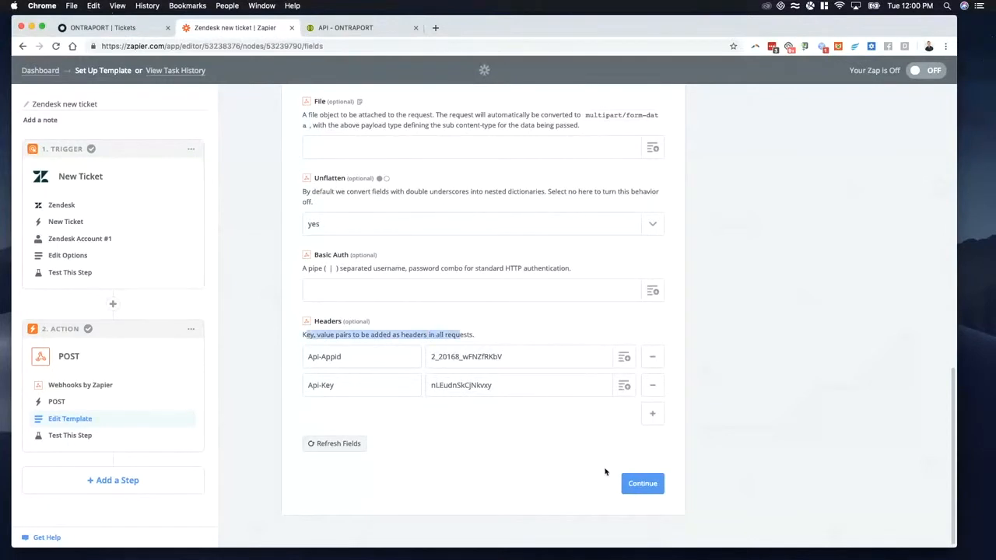
pyautogui.click(642, 483)
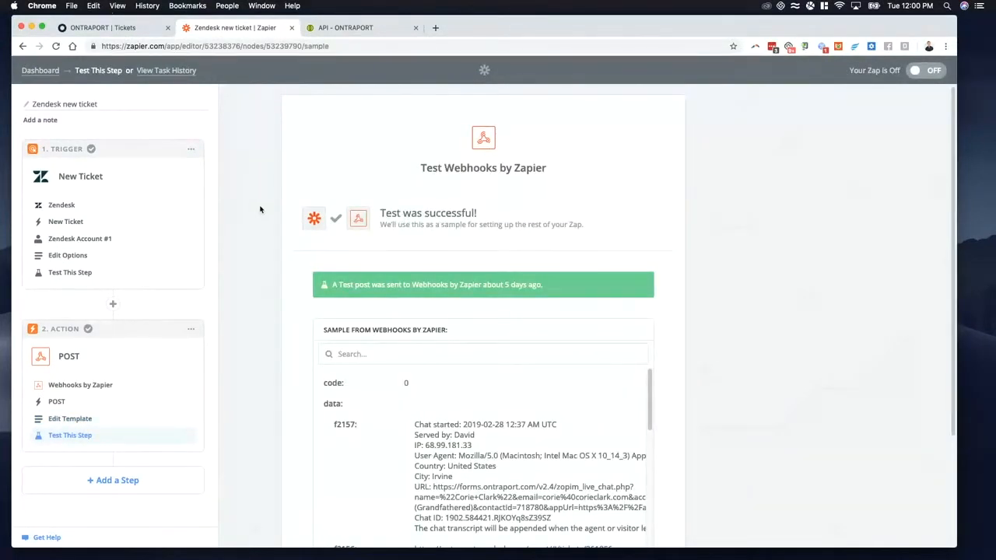
# Step: Return to Ontraport's Tickets collection, open the ticket with ID 3 and go to its linked contact record
pyautogui.click(121, 29)
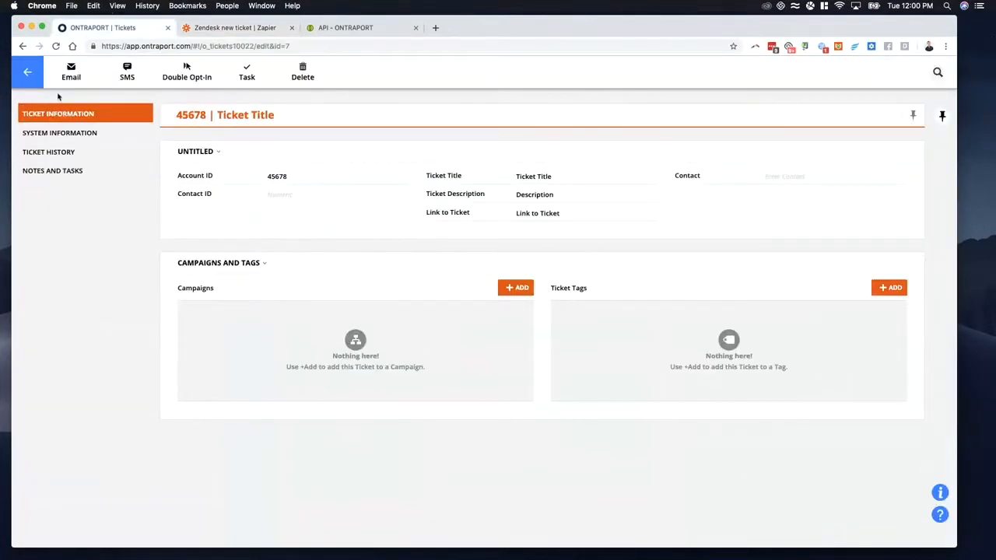
pyautogui.click(34, 80)
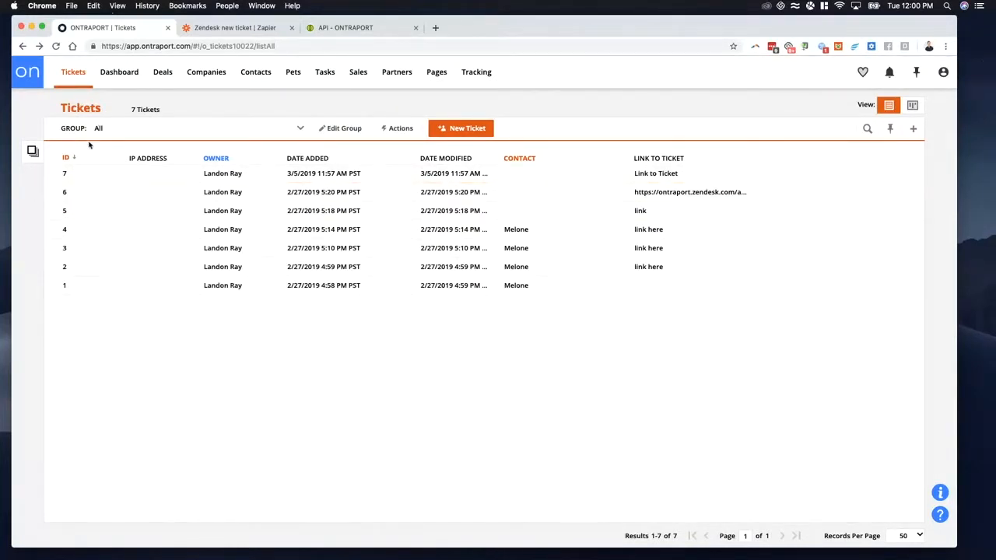
pyautogui.click(289, 249)
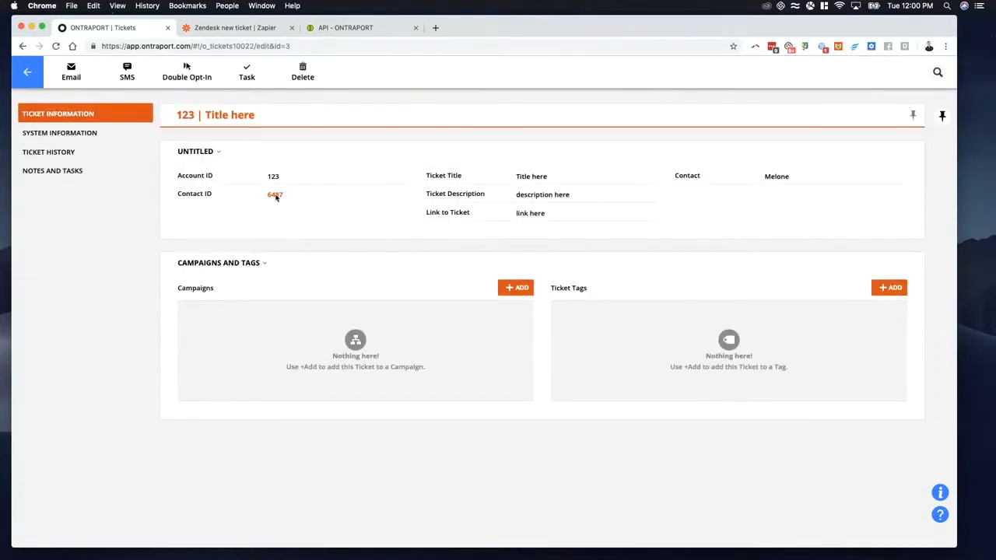
pyautogui.click(275, 195)
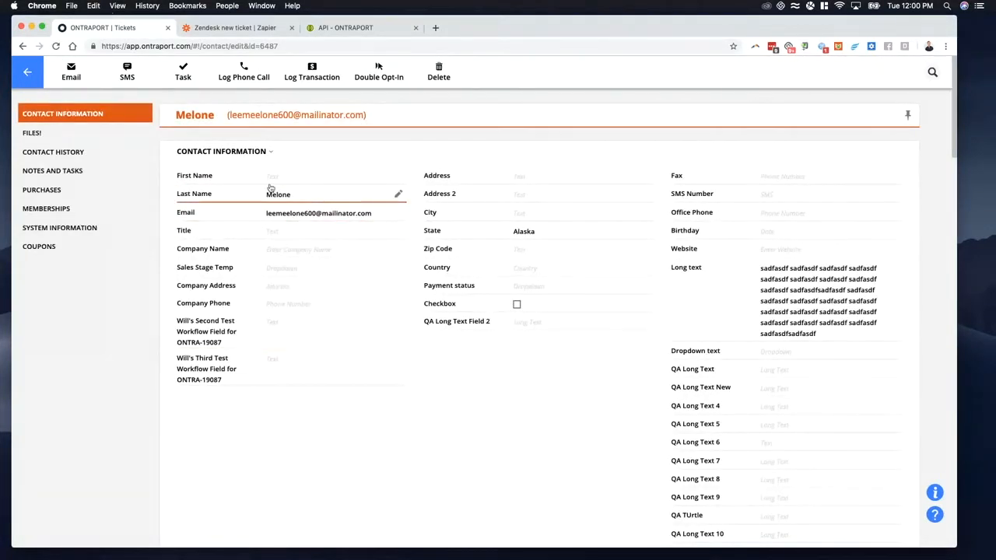
# Step: Go back to the ticket, reopen its linked contact record, and open ticket ID 4 from the contact's Tickets list
pyautogui.click(30, 75)
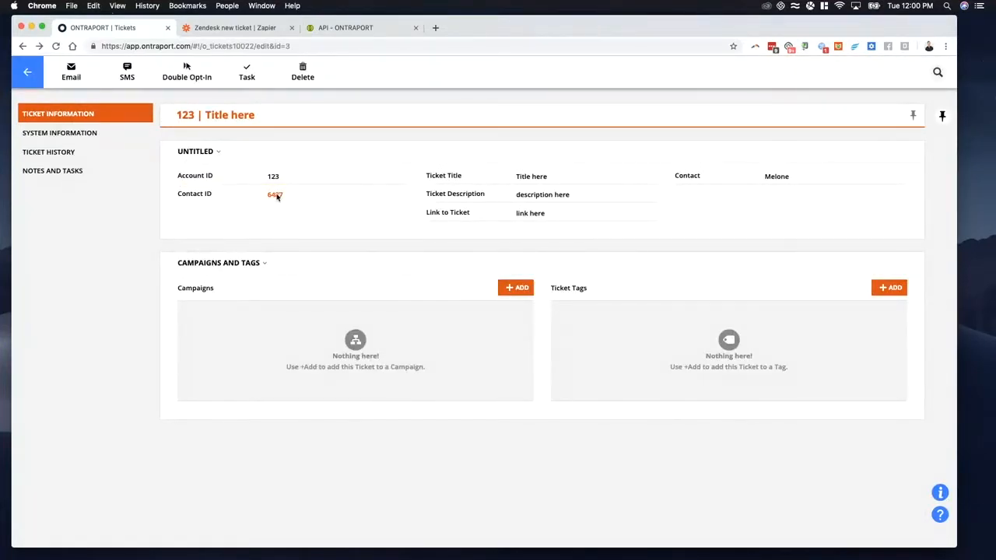
pyautogui.click(276, 196)
pyautogui.scroll(-10, 347, 263)
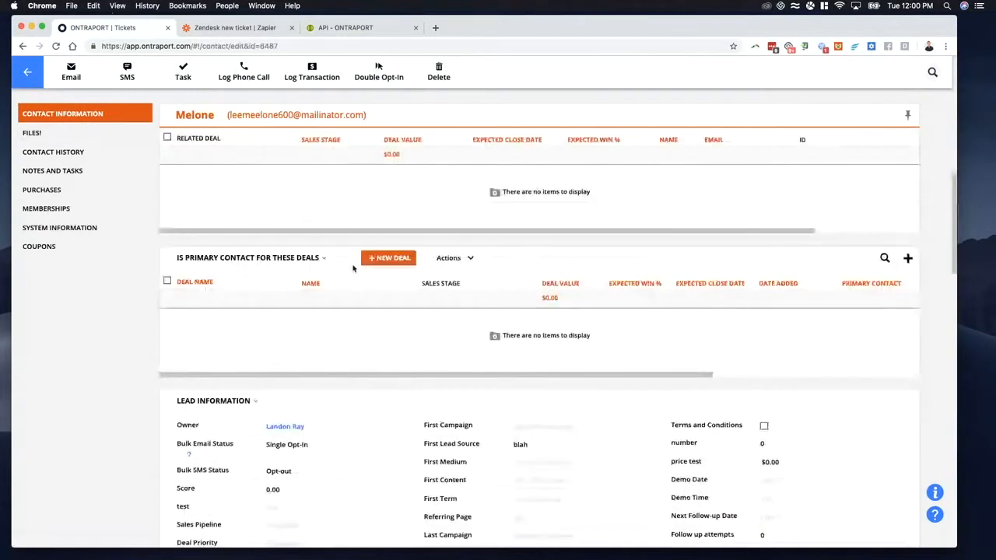
pyautogui.scroll(-8, 326, 287)
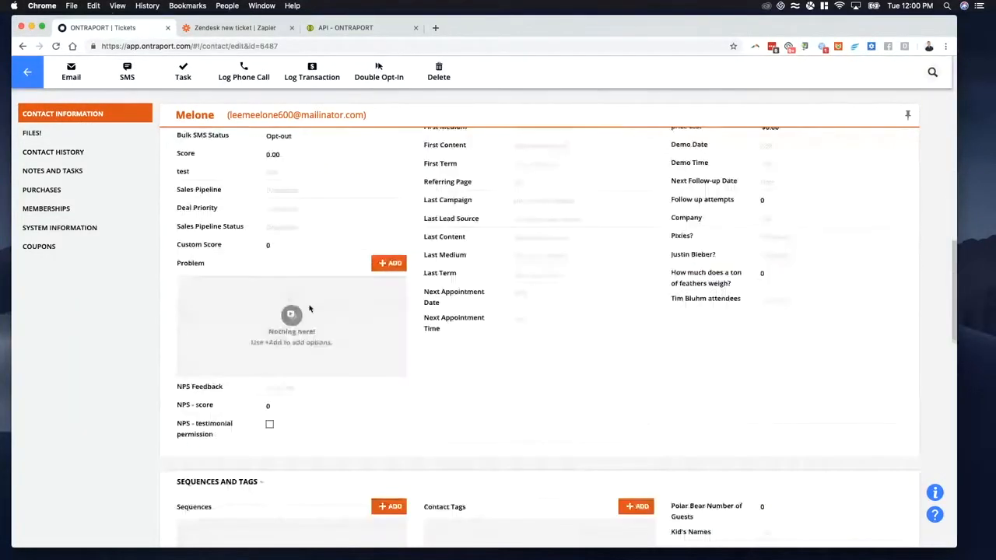
pyautogui.scroll(-16, 312, 319)
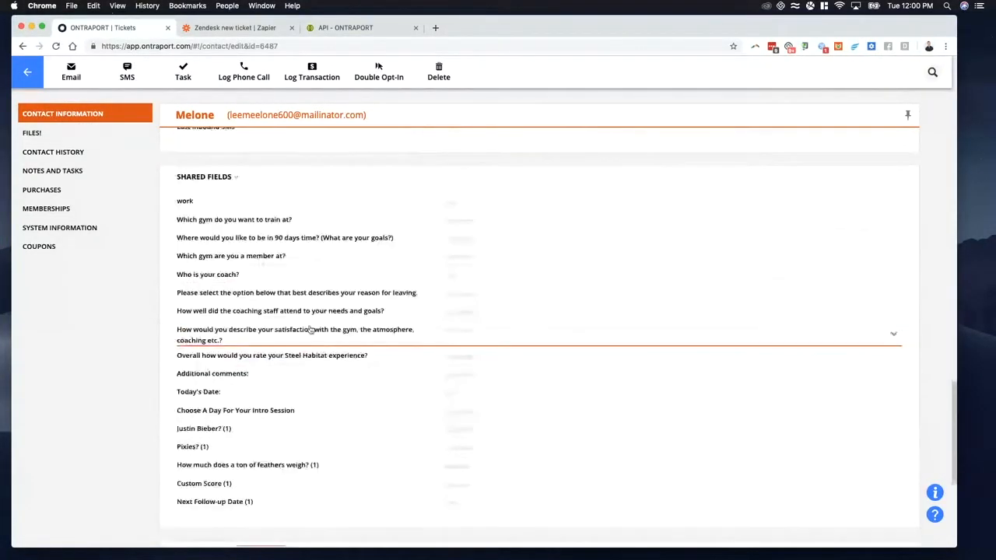
pyautogui.scroll(-7, 310, 330)
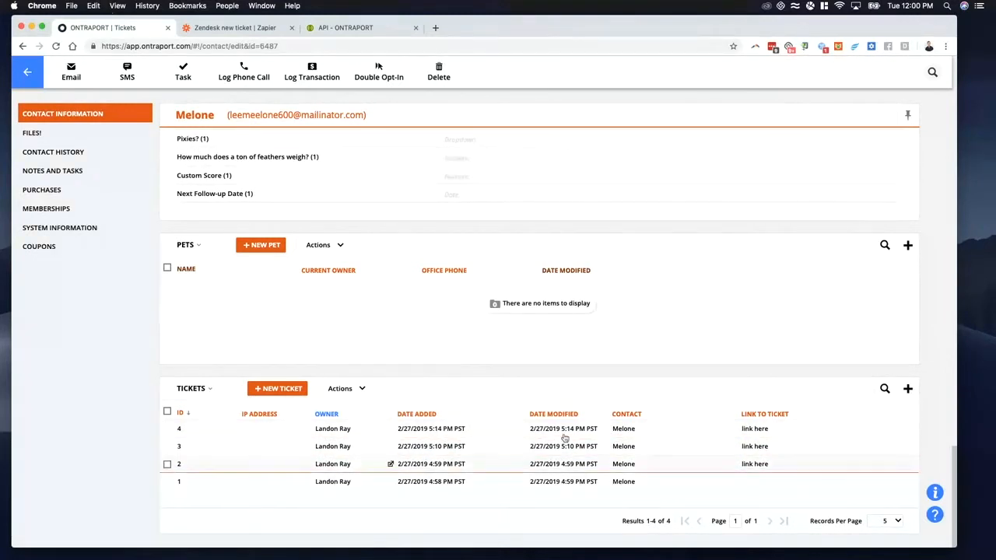
pyautogui.click(420, 429)
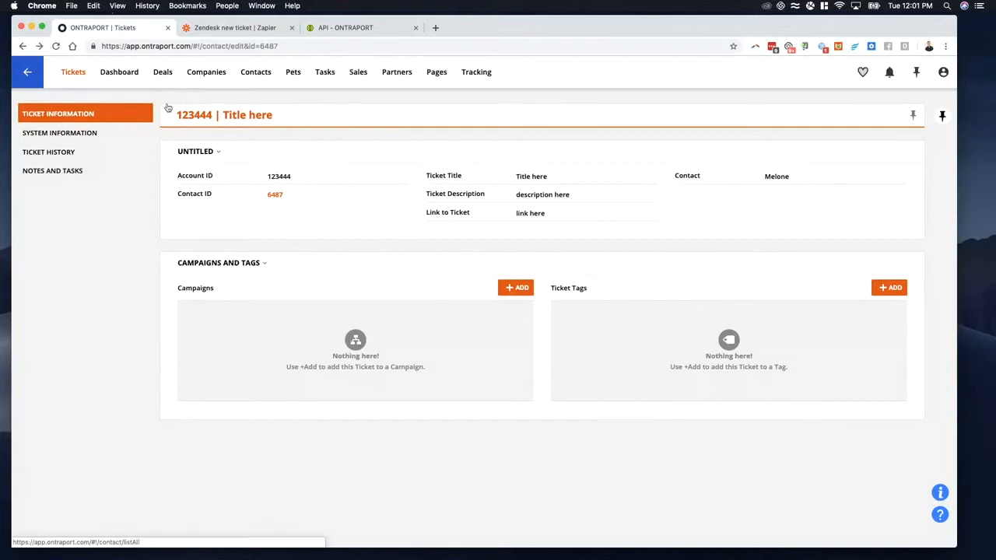
# Step: Return through the contact and ticket records to the Tickets collection and open the Campaigns list for Tickets
pyautogui.click(24, 74)
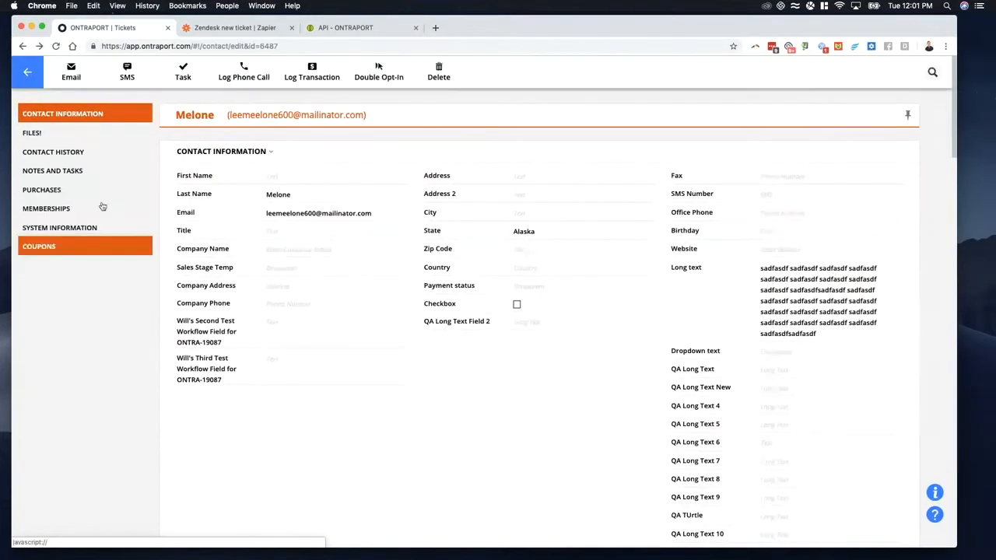
pyautogui.click(24, 75)
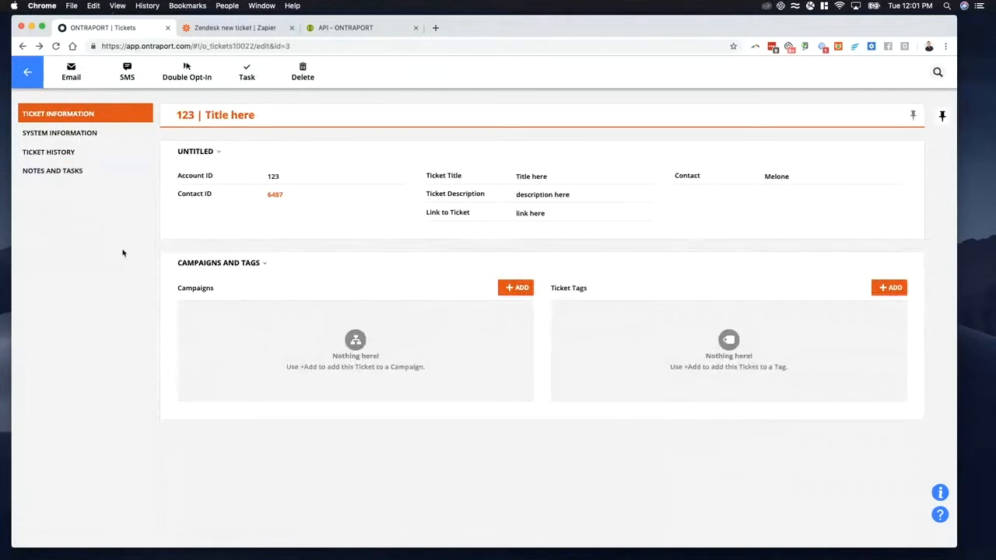
pyautogui.click(26, 75)
pyautogui.moveTo(74, 78)
pyautogui.click(81, 105)
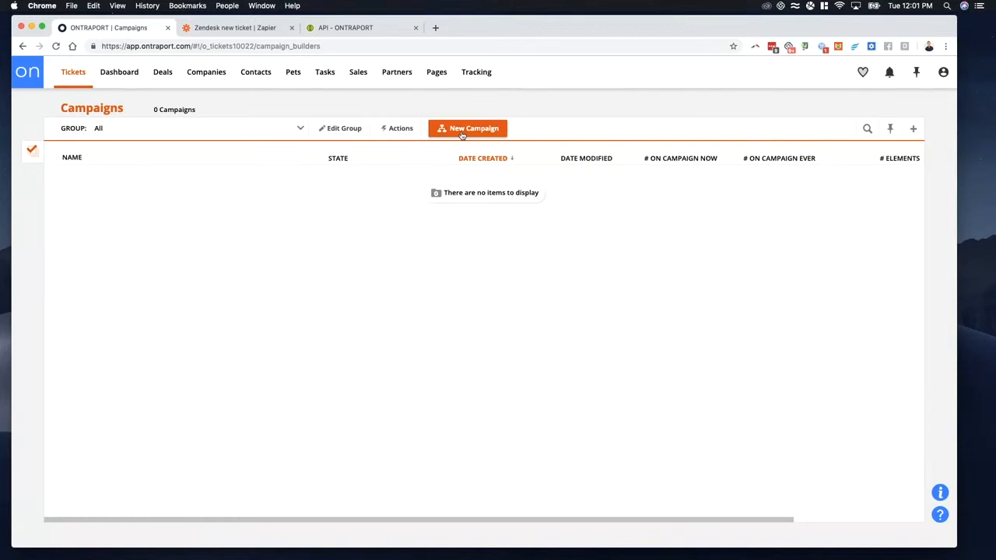
# Step: Switch to Zapier and review the sample data from the Webhooks by Zapier test
pyautogui.click(206, 27)
pyautogui.scroll(-3, 282, 365)
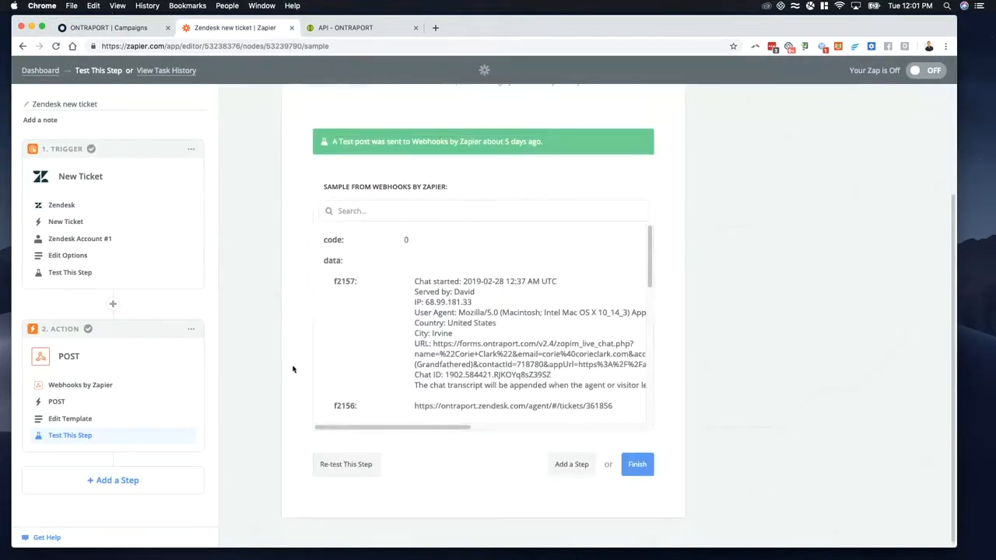
pyautogui.scroll(3, 292, 369)
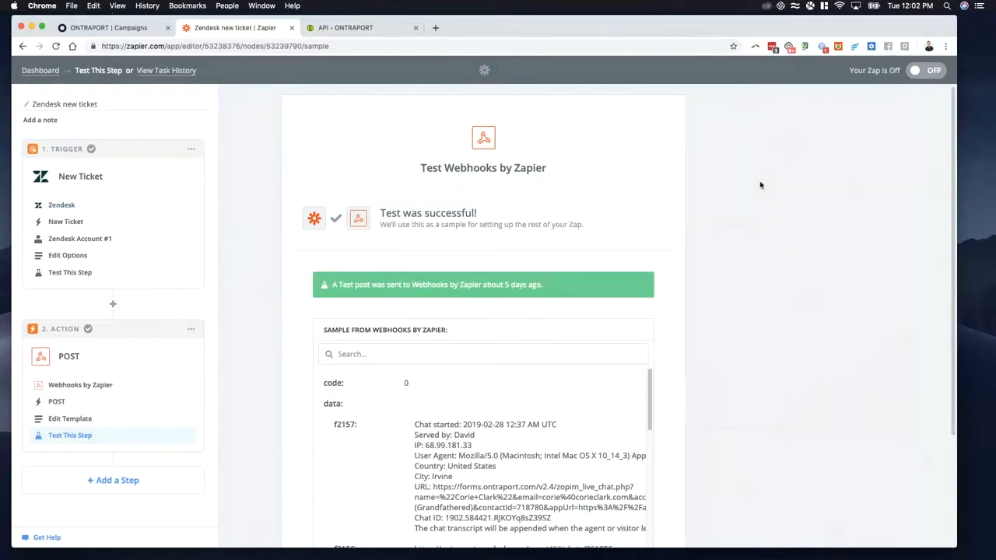
# Step: Leave the Zendesk new ticket zap for the Zapier dashboard and start a new zap
pyautogui.click(288, 45)
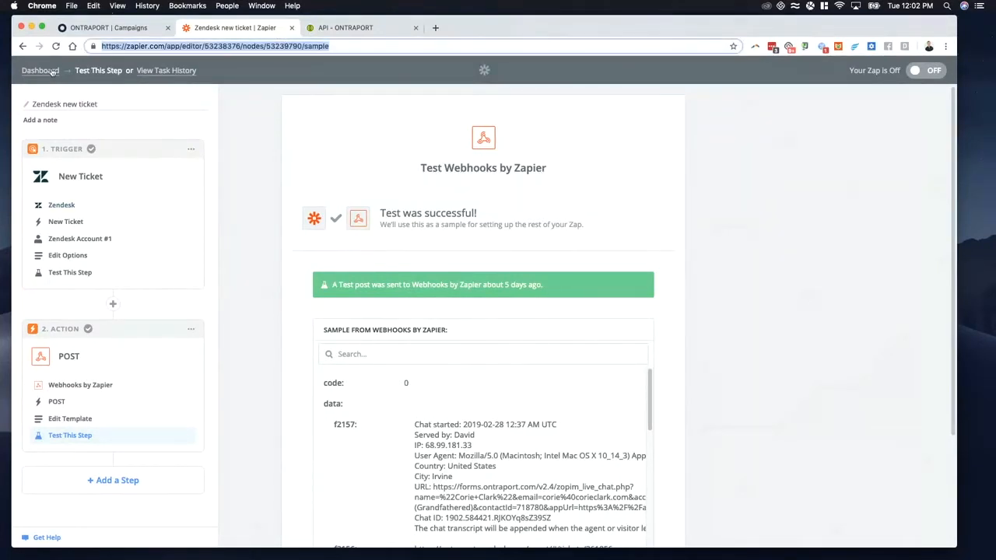
pyautogui.click(39, 71)
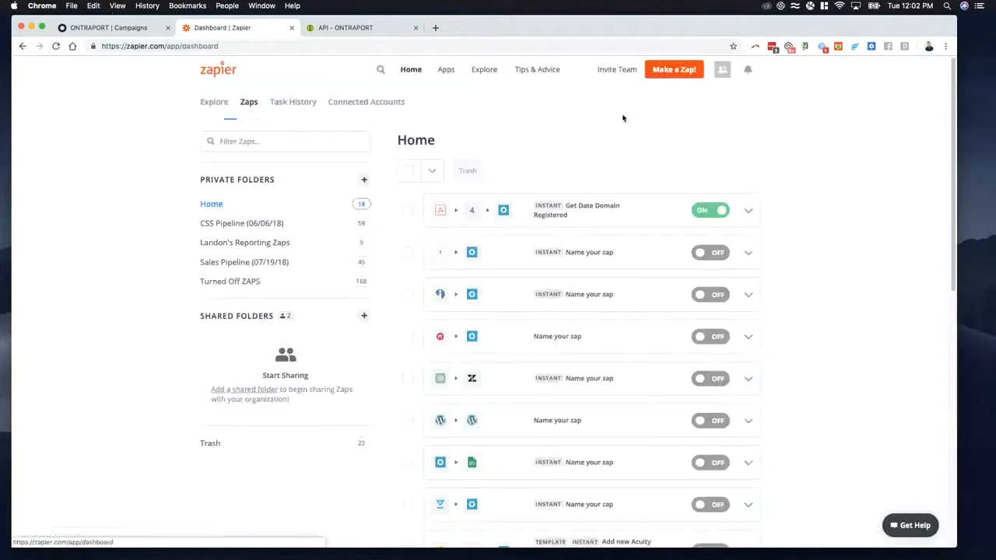
pyautogui.click(674, 69)
# Step: Load zapier.com and look over its home page for plan and account options
pyautogui.click(253, 46)
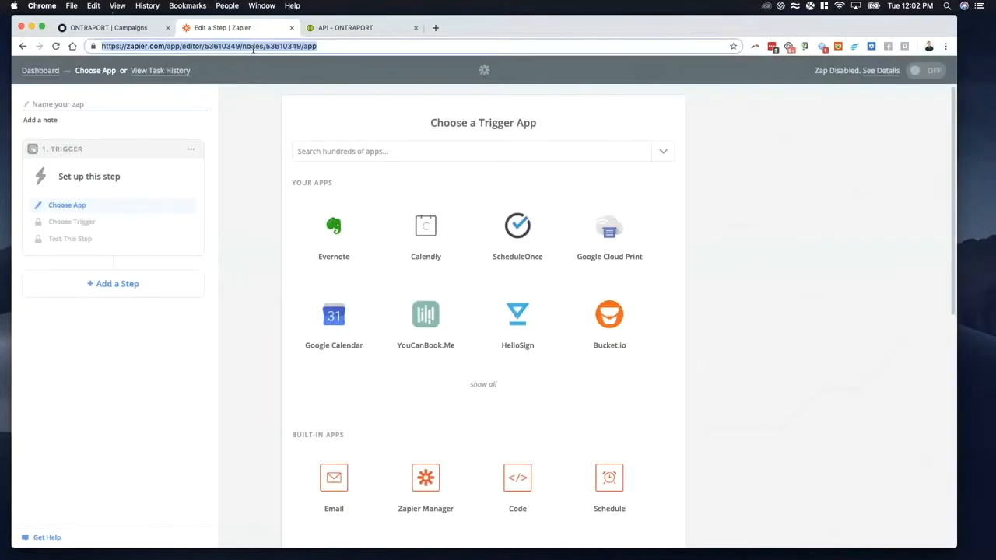
pyautogui.write('zapier.com')
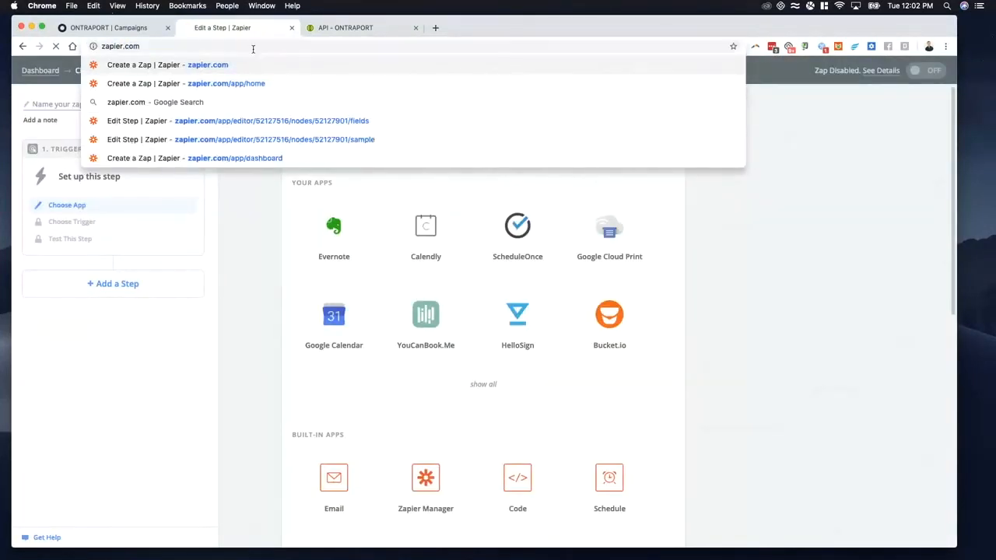
pyautogui.press('Return')
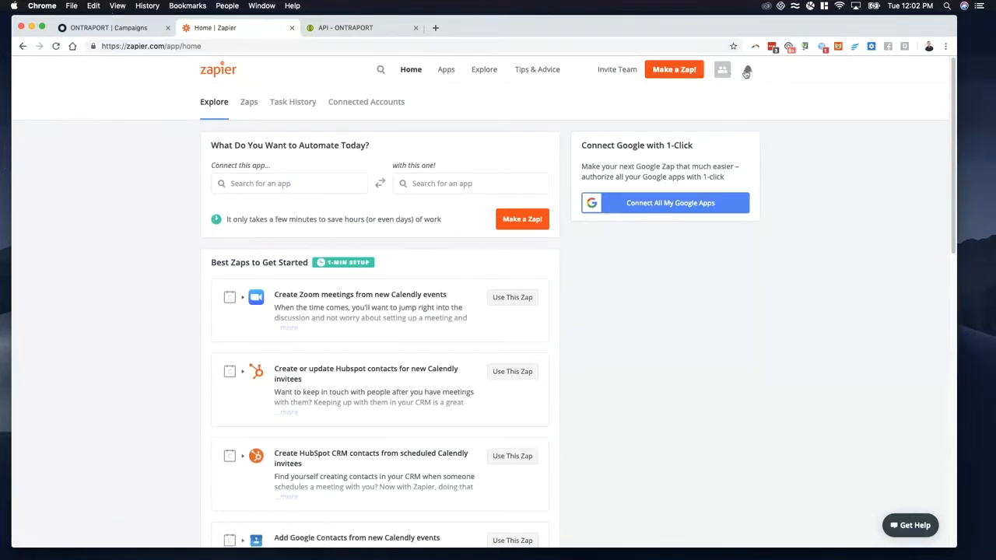
pyautogui.click(746, 71)
pyautogui.click(673, 70)
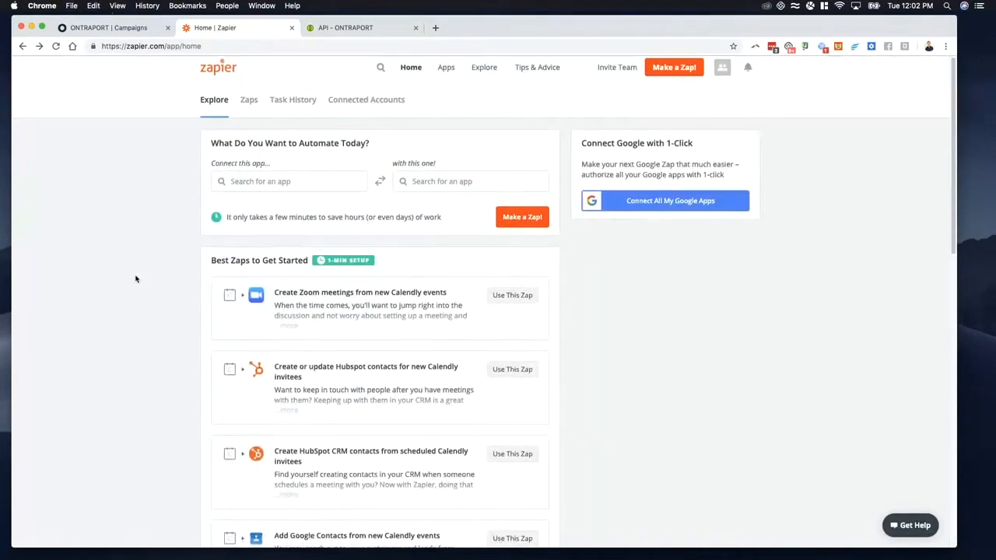
pyautogui.scroll(-10, 136, 277)
pyautogui.scroll(10, 137, 277)
# Step: Search Google for "zapier pricing" and open Zapier's Plans & Pricing help page
pyautogui.click(148, 47)
pyautogui.write('zap')
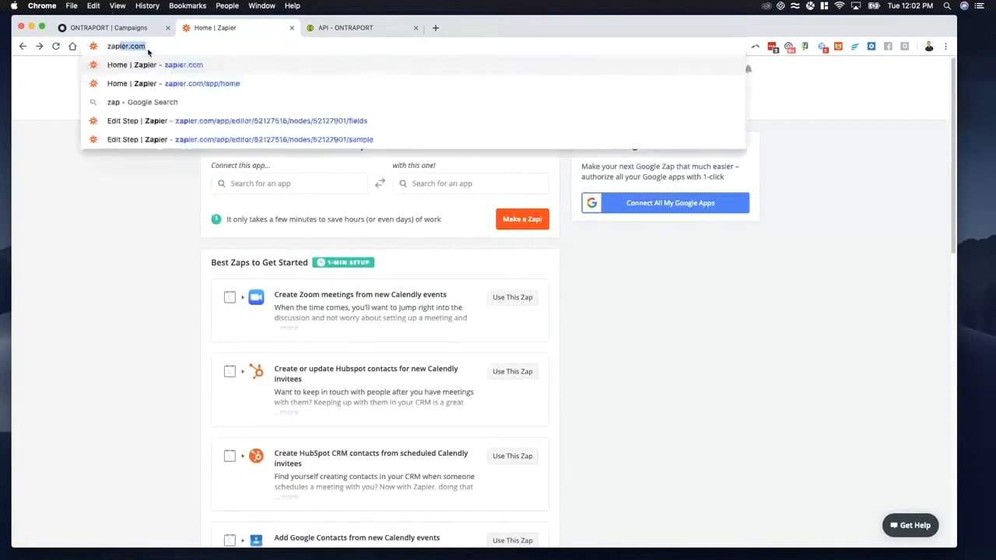
pyautogui.write('ier pricing')
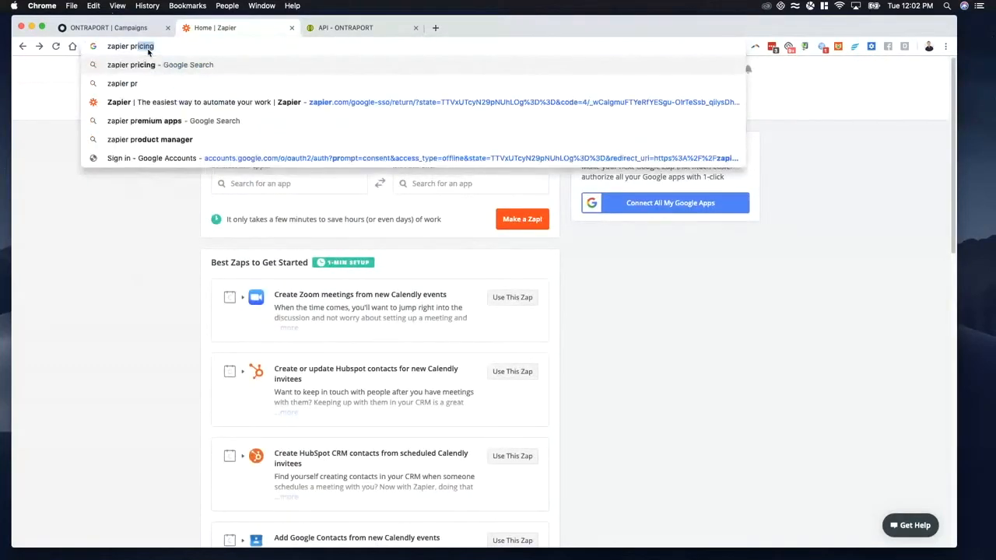
pyautogui.press('Return')
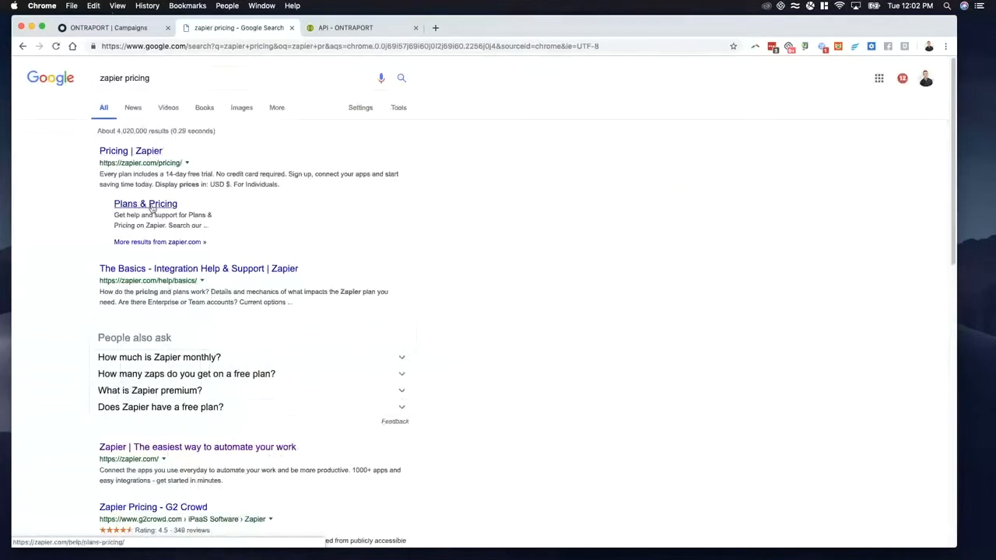
pyautogui.click(152, 207)
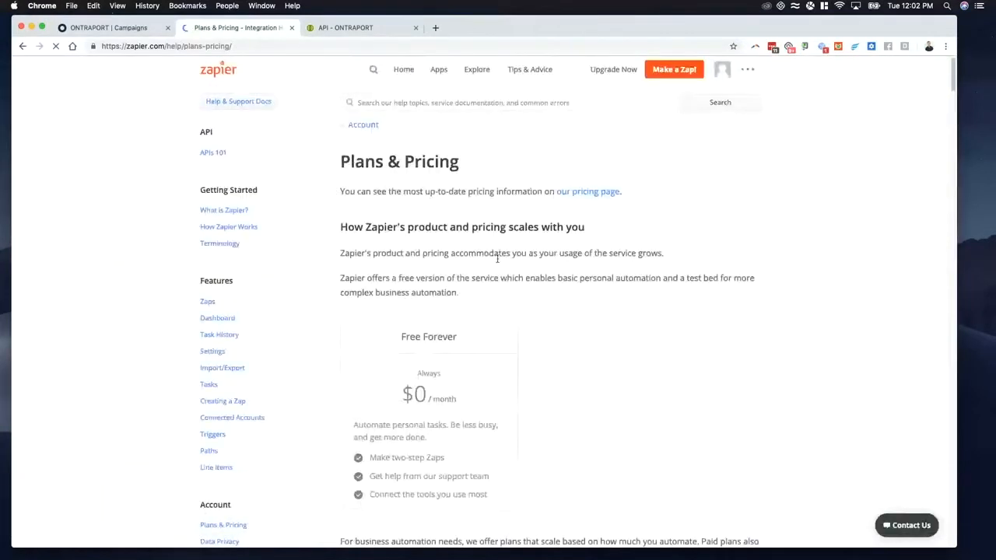
# Step: Compare the monthly prices, task allowances and features of Zapier's Free Forever, Starter and Professional plans
pyautogui.scroll(-3, 502, 267)
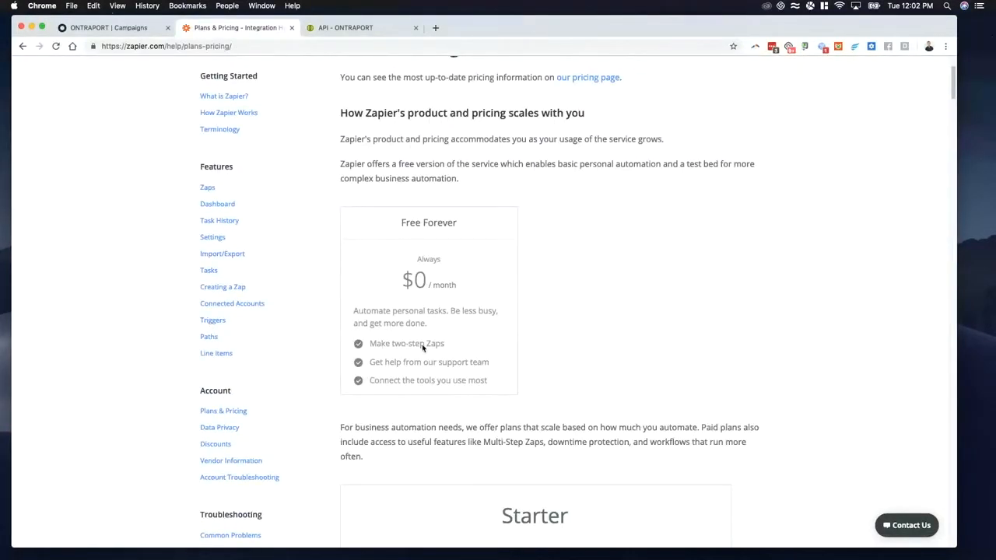
pyautogui.scroll(-5, 387, 318)
pyautogui.scroll(2, 504, 337)
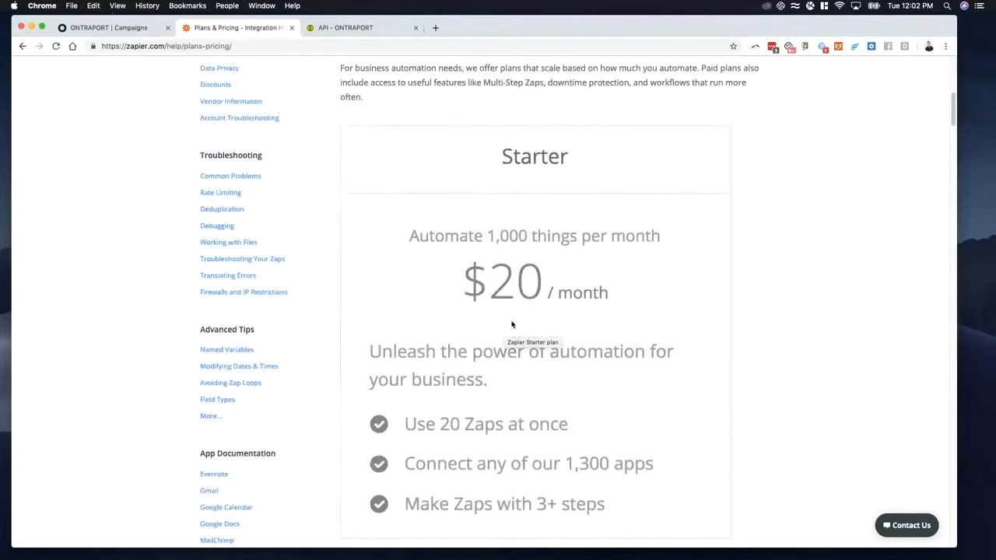
pyautogui.scroll(2, 506, 342)
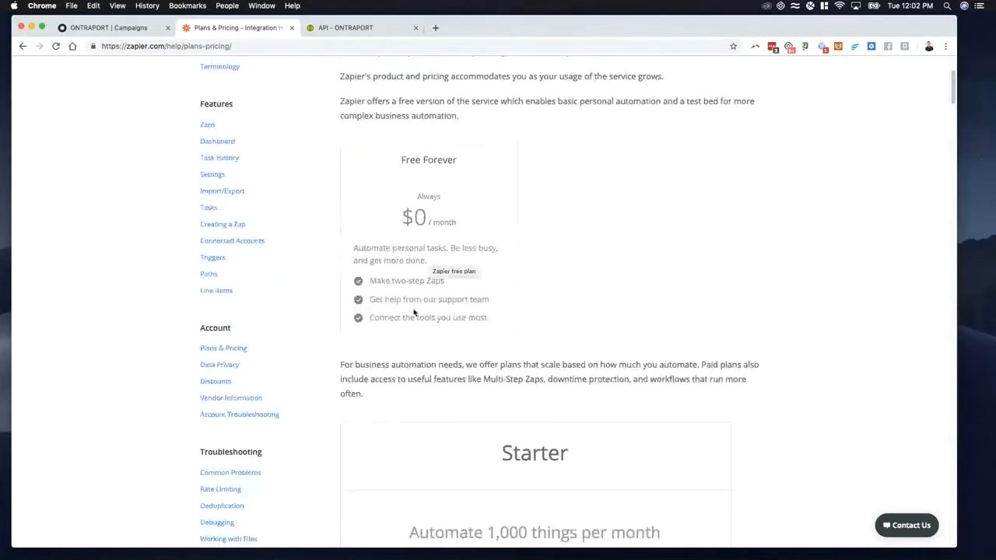
pyautogui.scroll(1, 436, 238)
pyautogui.scroll(-3, 493, 257)
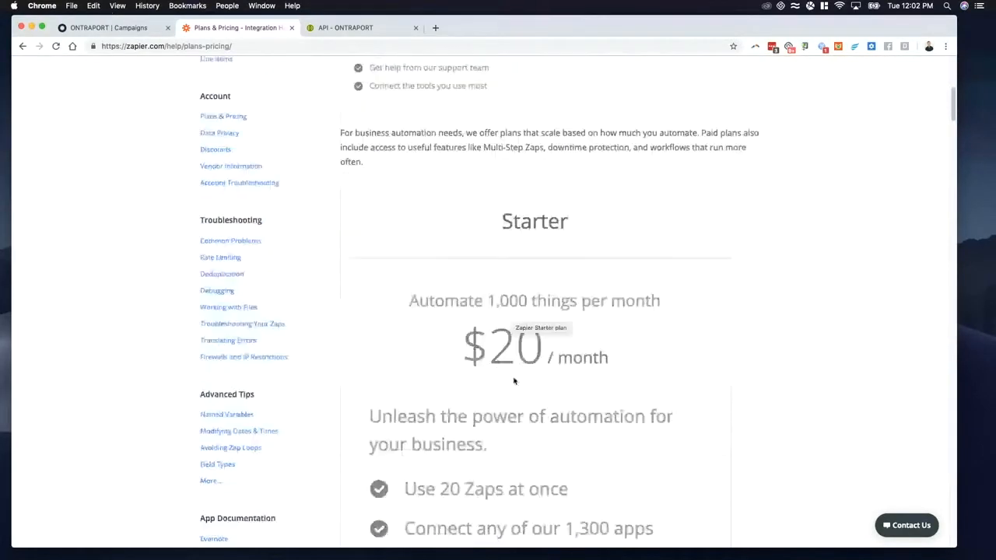
pyautogui.scroll(-2, 558, 375)
pyautogui.scroll(-3, 518, 322)
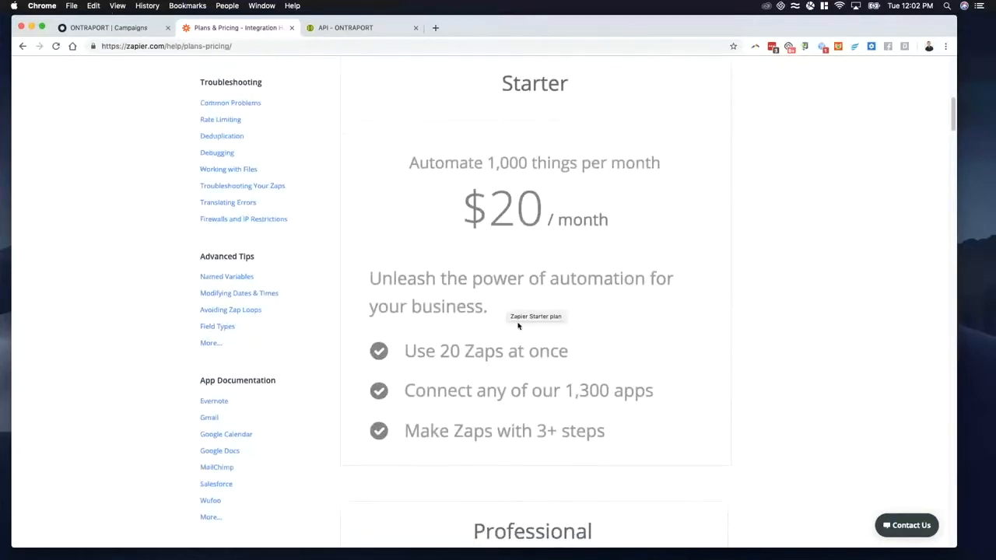
pyautogui.scroll(-5, 550, 333)
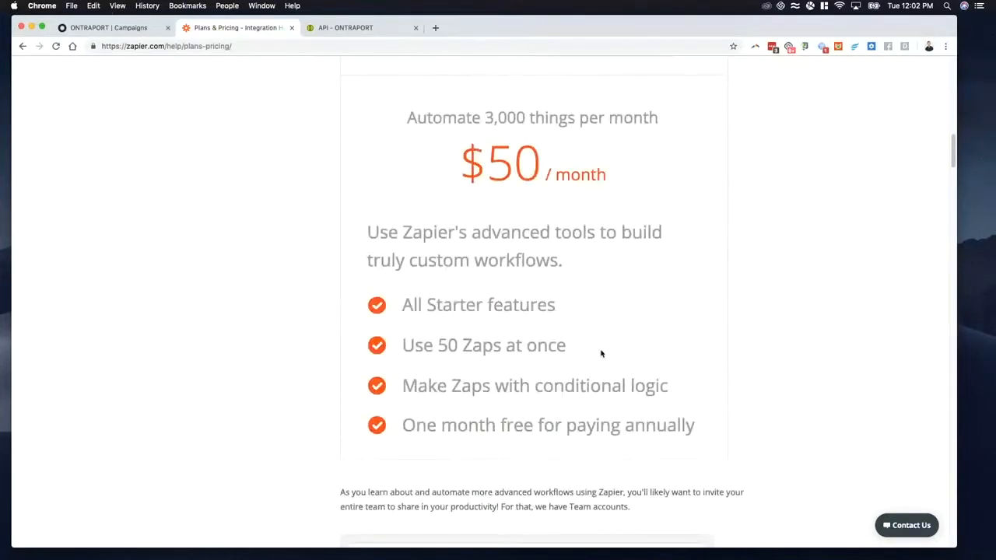
pyautogui.scroll(-3, 516, 266)
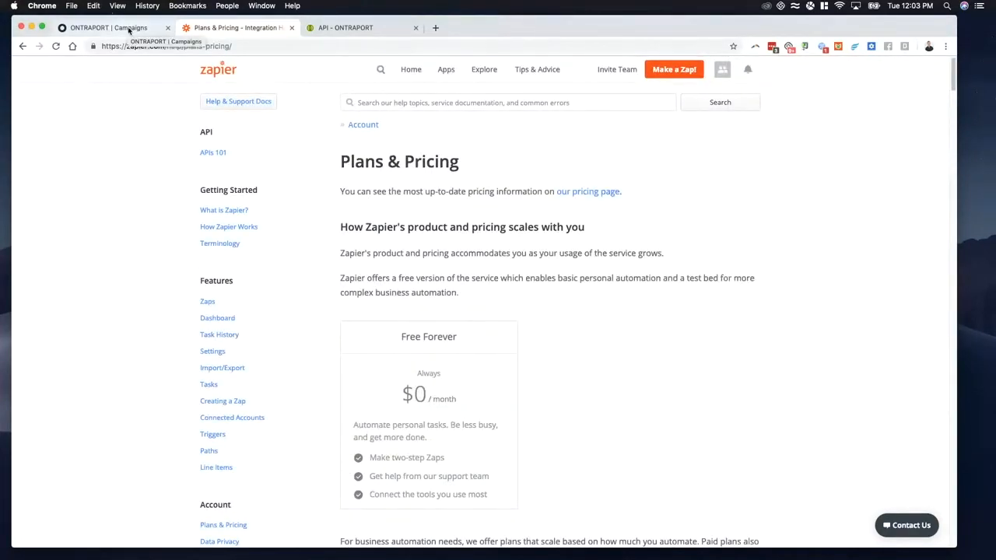
# Step: Switch back to Ontraport's Campaigns list for the Tickets collection
pyautogui.click(128, 29)
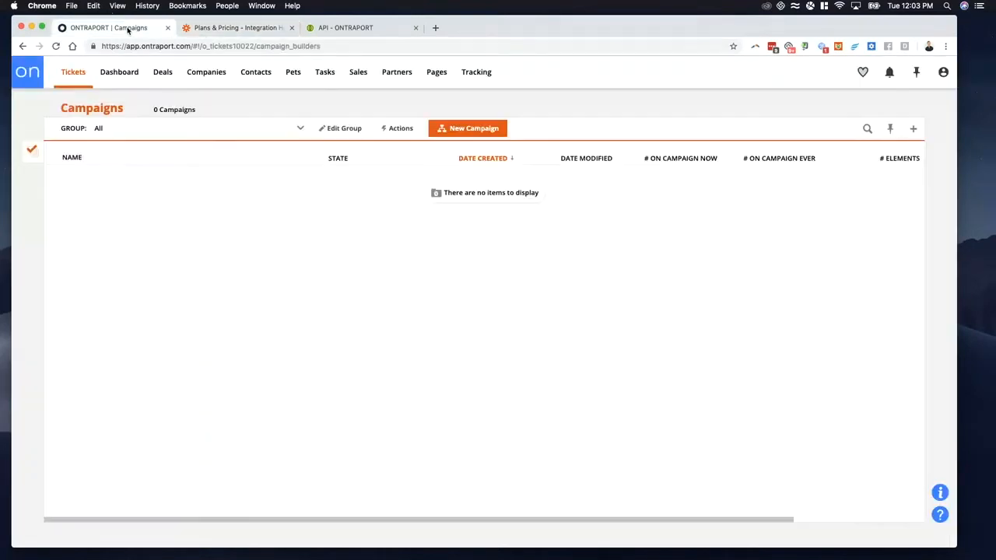
pyautogui.click(49, 155)
pyautogui.click(71, 153)
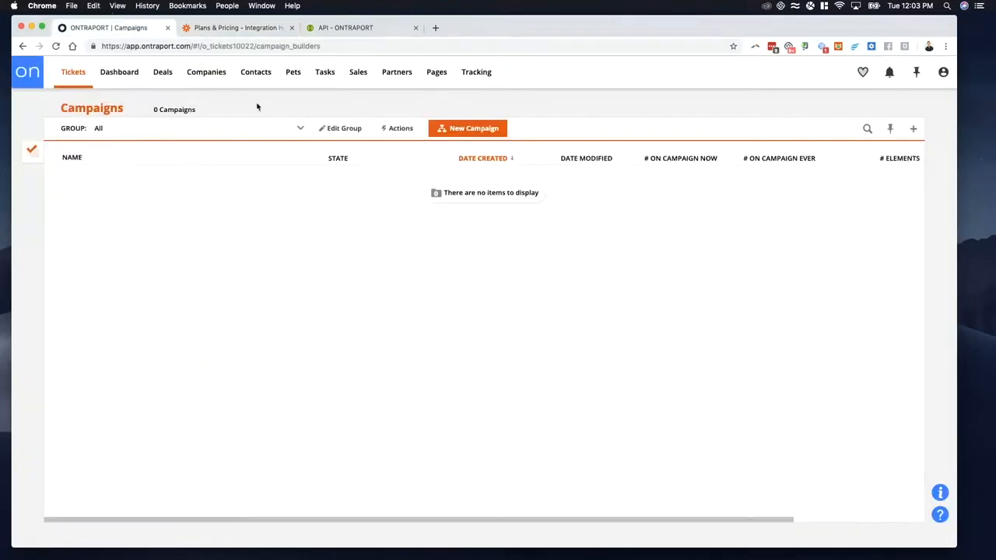